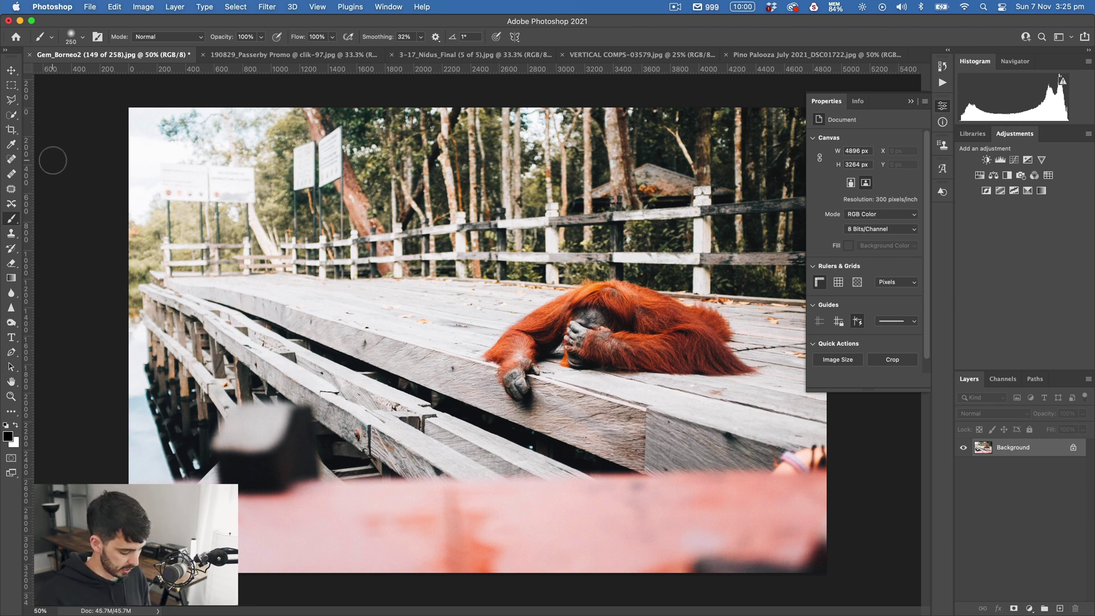
Duplicate the Background layer and paint a loose black scribble across the orangutan photo with a 500 px brush.
key(super+j)
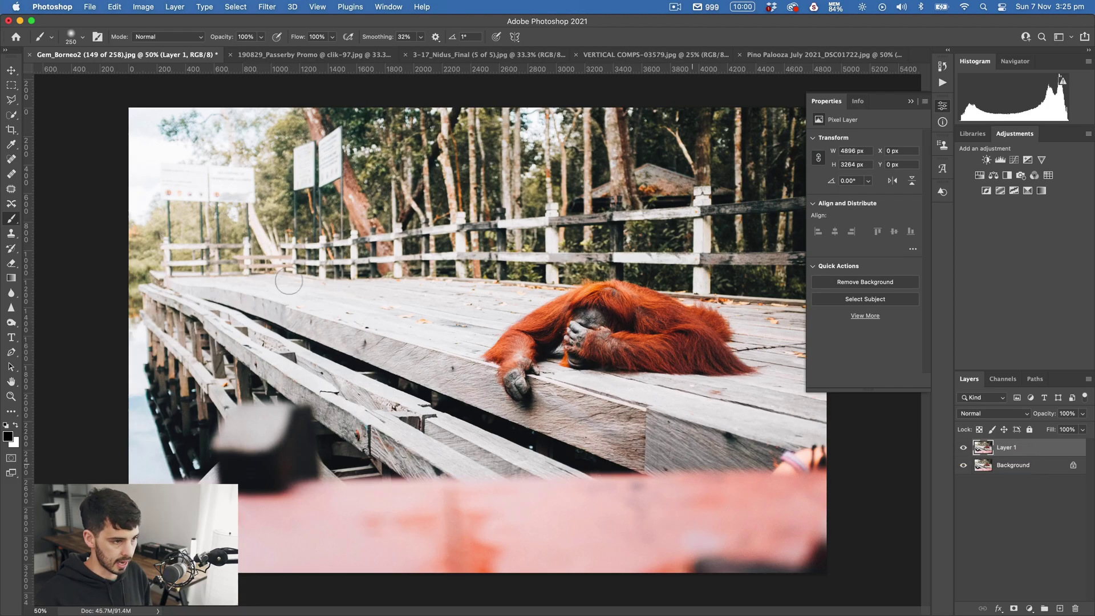
key(bracketright)
key(bracketright)
key(bracketright)
key(bracketright)
key(bracketright)
mouse_move(310, 324)
mouse_down()
mouse_move(266, 306)
mouse_move(365, 378)
mouse_move(504, 381)
mouse_move(760, 435)
mouse_move(398, 395)
mouse_move(394, 545)
mouse_move(445, 566)
mouse_move(576, 373)
mouse_up()
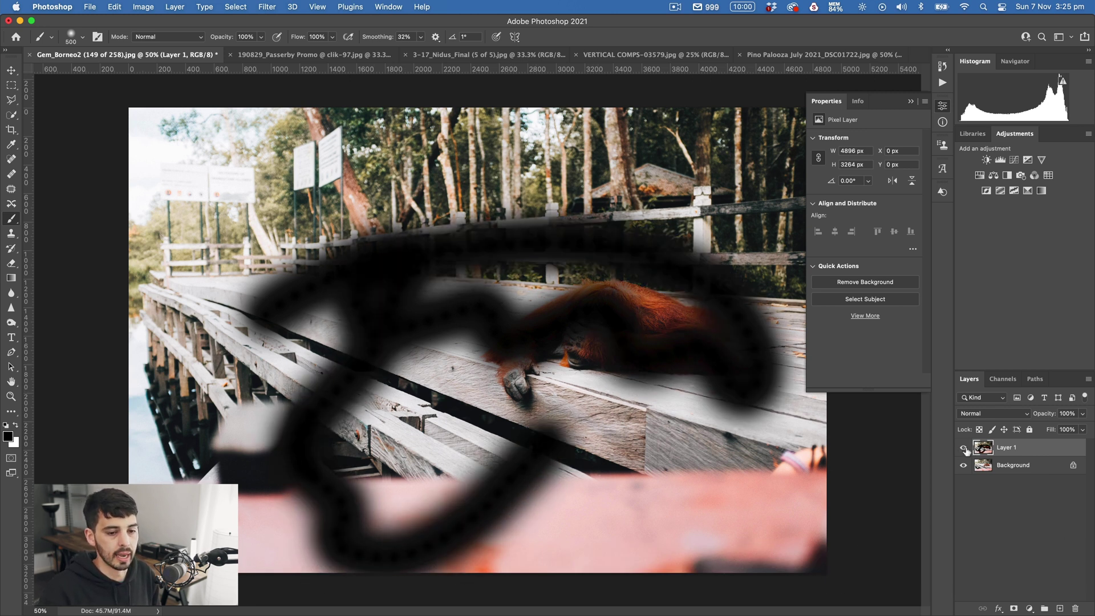
Compare the painted copy with the original by toggling its visibility, and delete the painted layer.
click(1086, 415)
mouse_move(1082, 427)
mouse_down()
mouse_move(1029, 428)
mouse_move(1081, 427)
mouse_up()
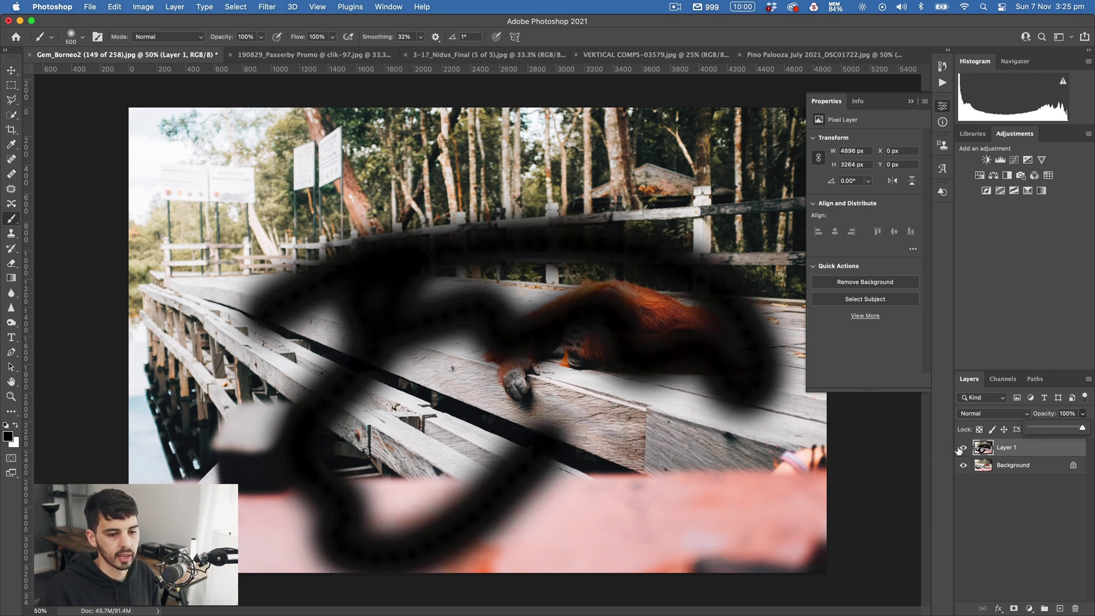
click(962, 448)
click(962, 448)
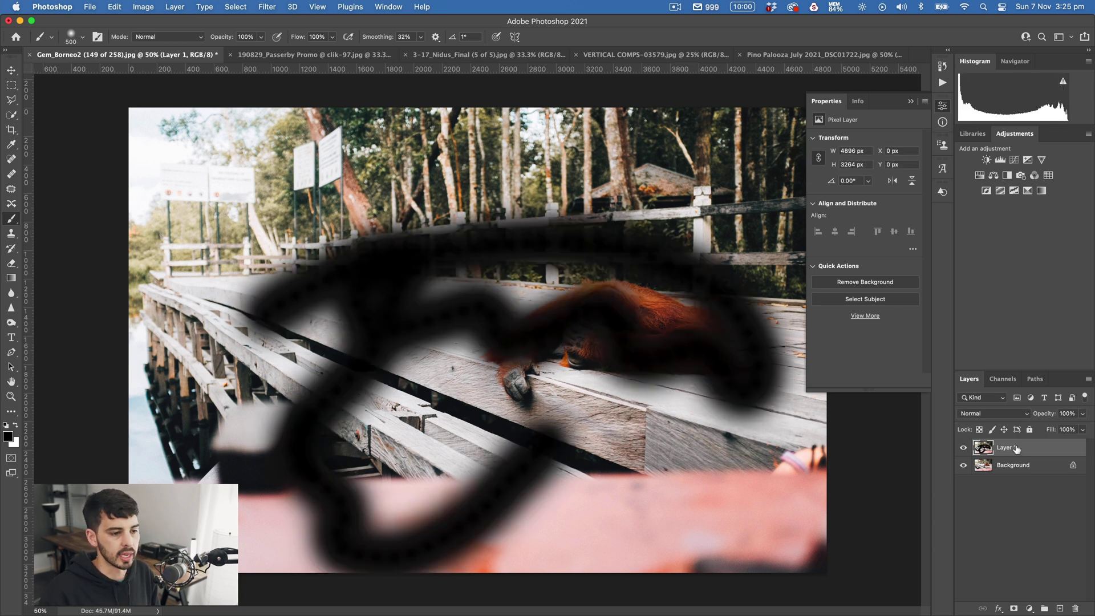
key(BackSpace)
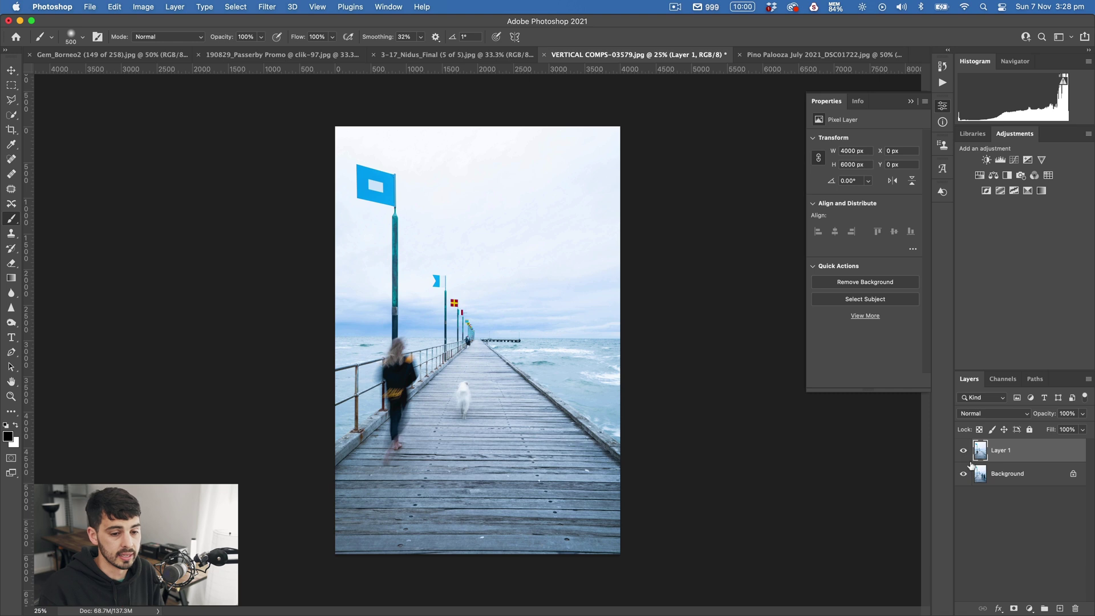
Compare the two stacked pier photos by switching Layer 1's visibility off and on repeatedly.
click(963, 453)
click(963, 453)
click(963, 453)
click(964, 453)
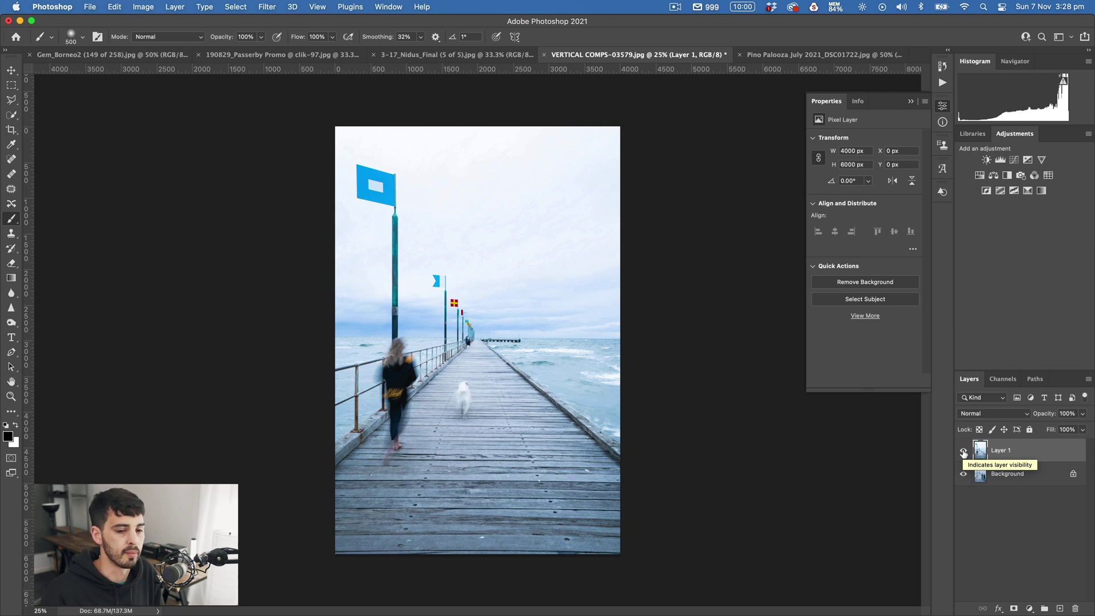
click(963, 452)
click(963, 453)
click(964, 453)
click(964, 452)
click(963, 452)
click(963, 453)
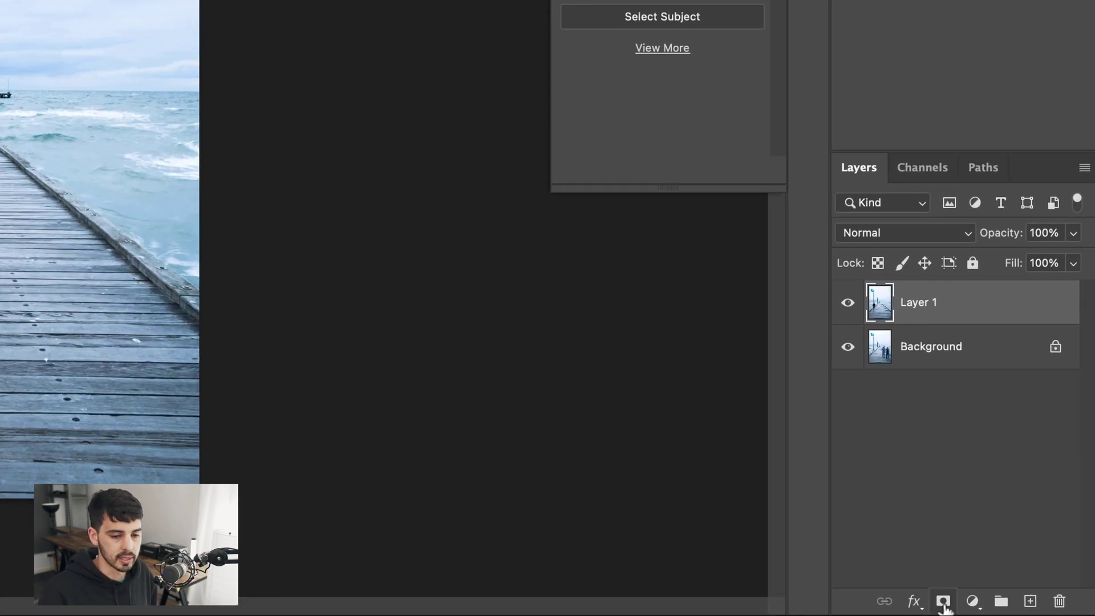
Add a layer mask to Layer 1 and invert it to black to hide the whole layer.
click(943, 601)
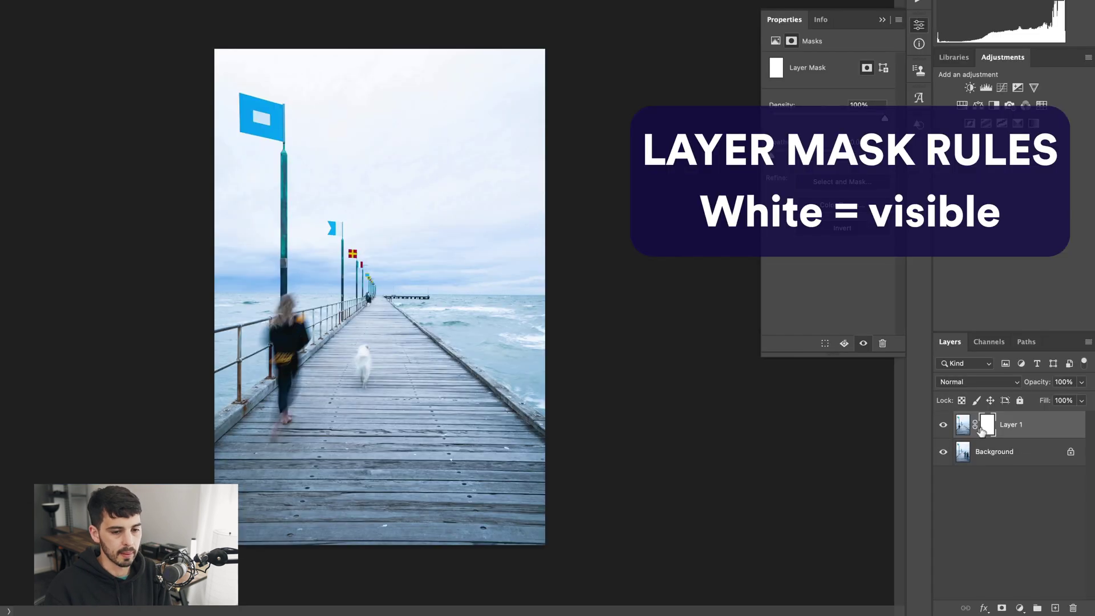
click(944, 425)
click(943, 424)
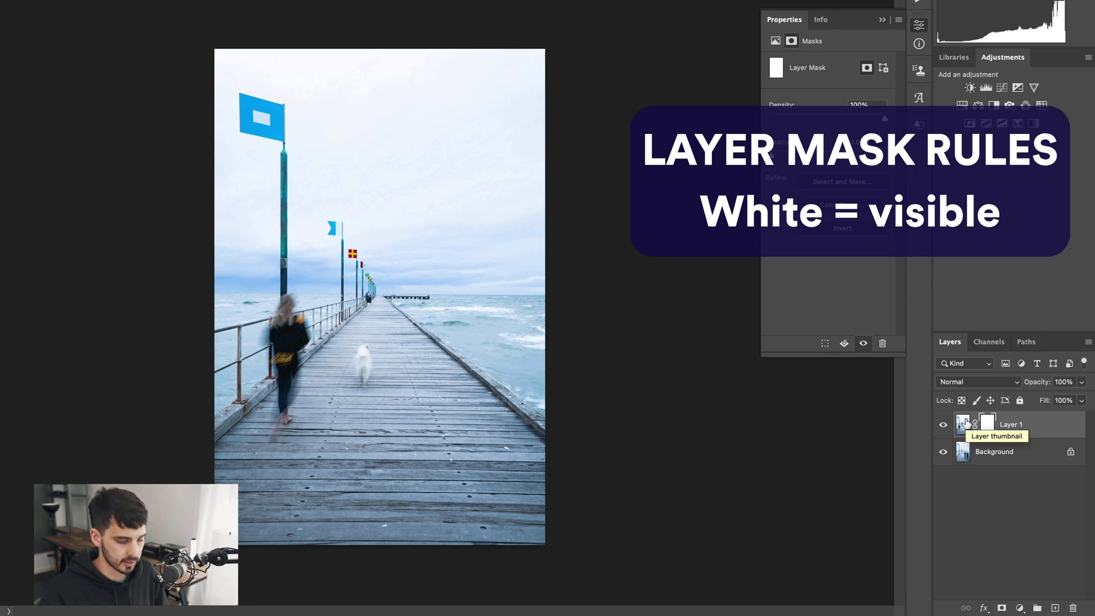
key(super+i)
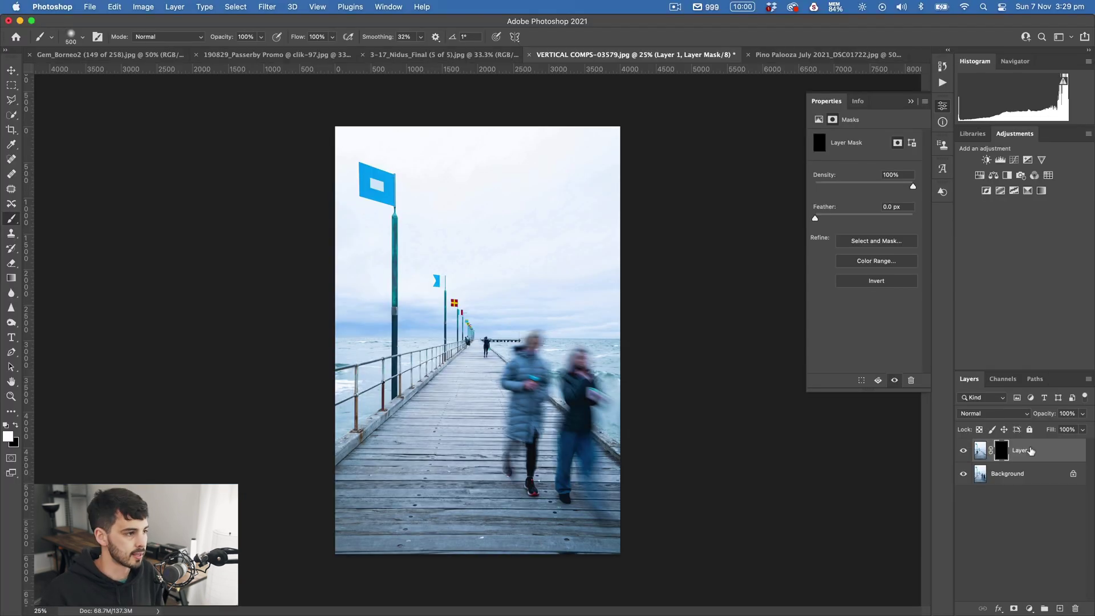
Paint white on Layer 1's mask with an 800 px brush to reveal the woman beside the pier railing.
key(b)
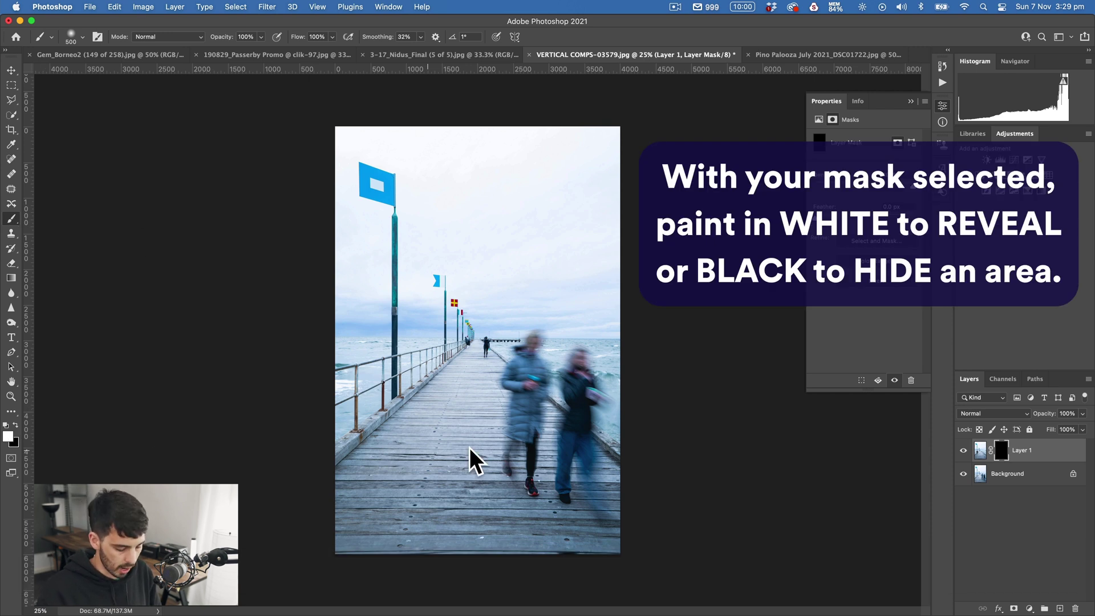
key(bracketright)
key(bracketright)
key(bracketright)
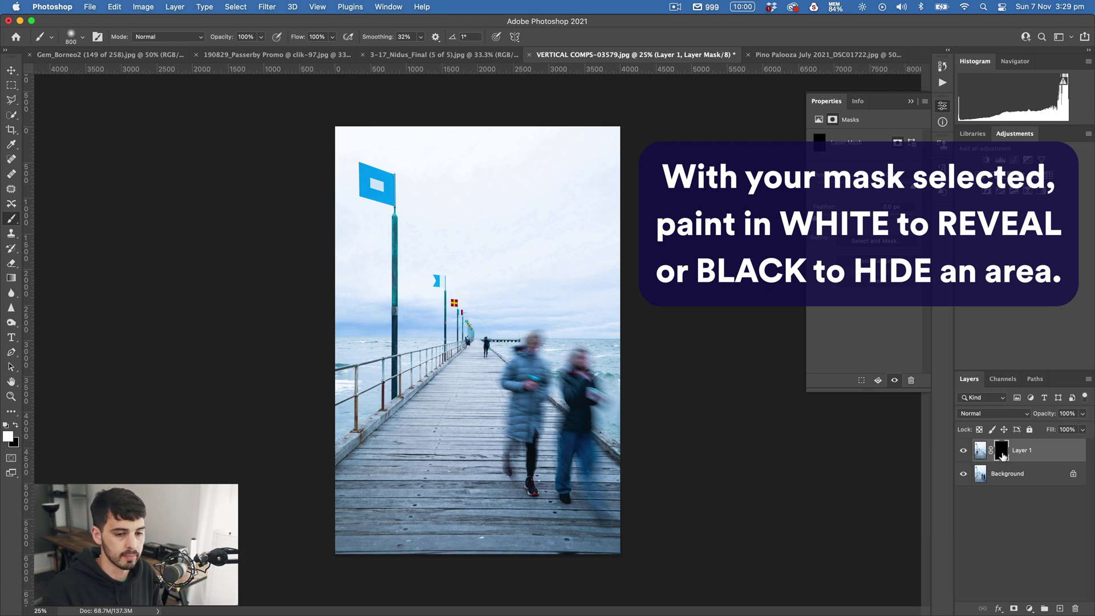
mouse_move(411, 427)
mouse_down()
mouse_move(389, 412)
mouse_move(386, 388)
mouse_move(403, 343)
mouse_move(394, 445)
mouse_move(380, 462)
mouse_move(368, 429)
mouse_up()
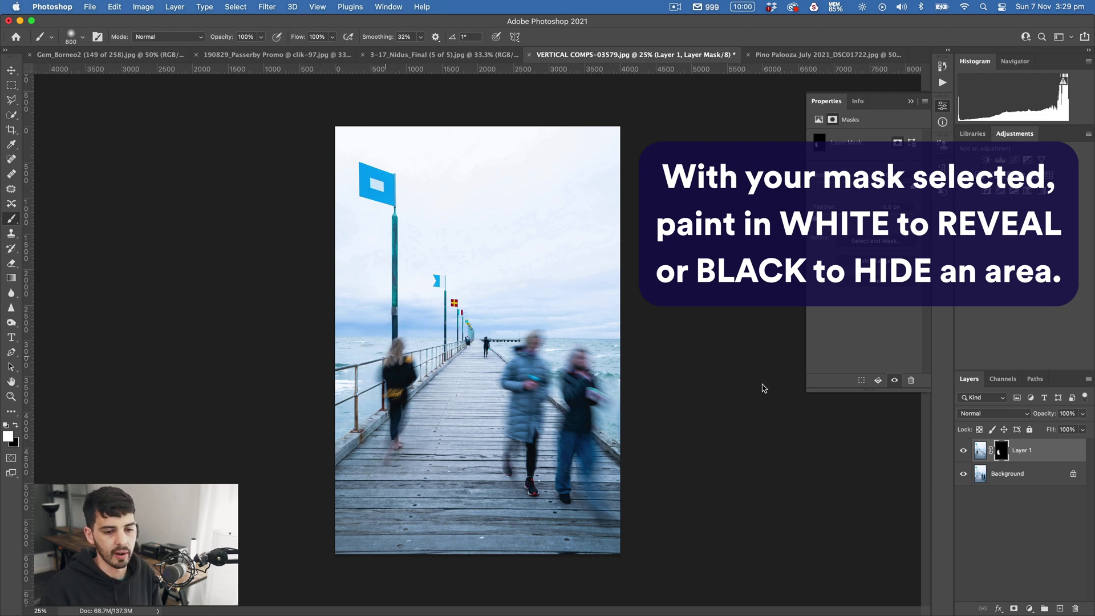
Toggle Layer 1's visibility to check the revealed woman, and display the layer mask on its own.
click(963, 451)
click(963, 451)
click(964, 451)
click(964, 451)
click(964, 451)
click(964, 451)
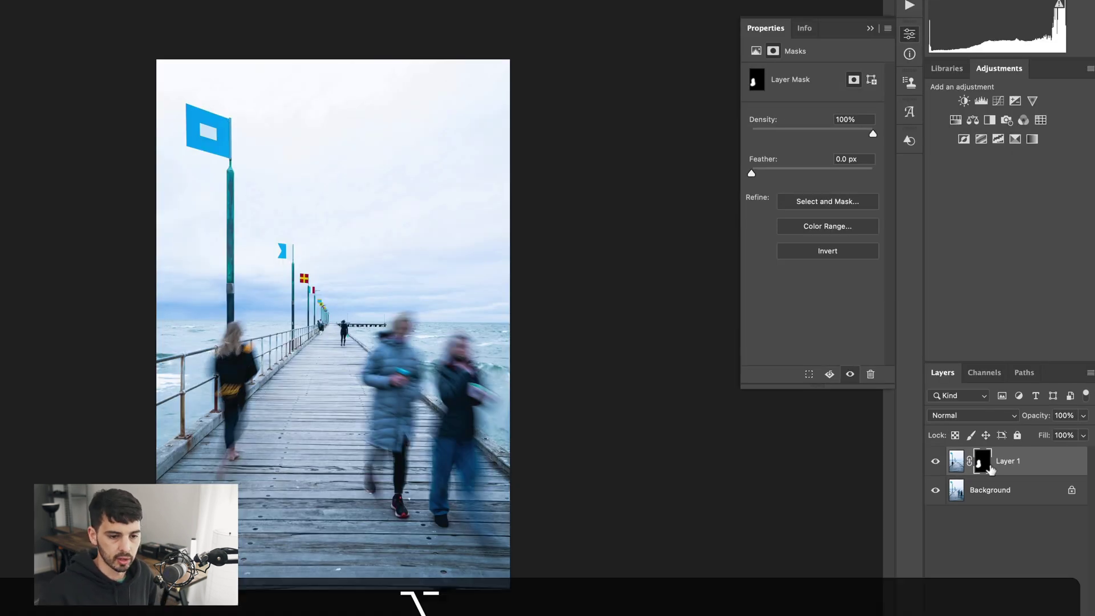
alt+click(982, 462)
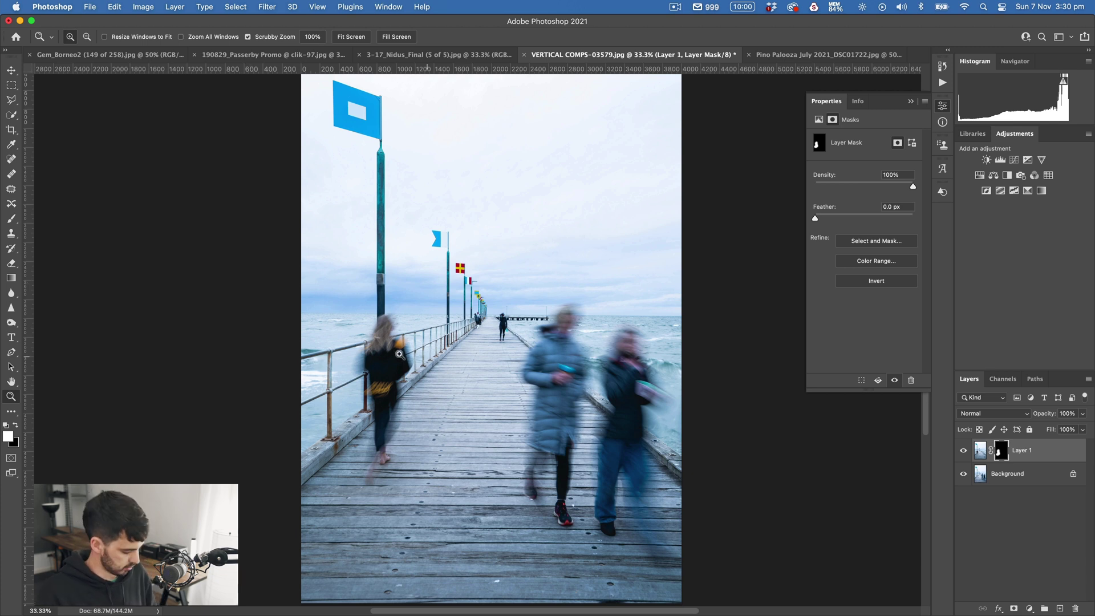
Toggle Layer 1's visibility to examine how the sea around the woman differs between the two photos.
click(964, 452)
click(963, 452)
click(964, 453)
click(964, 452)
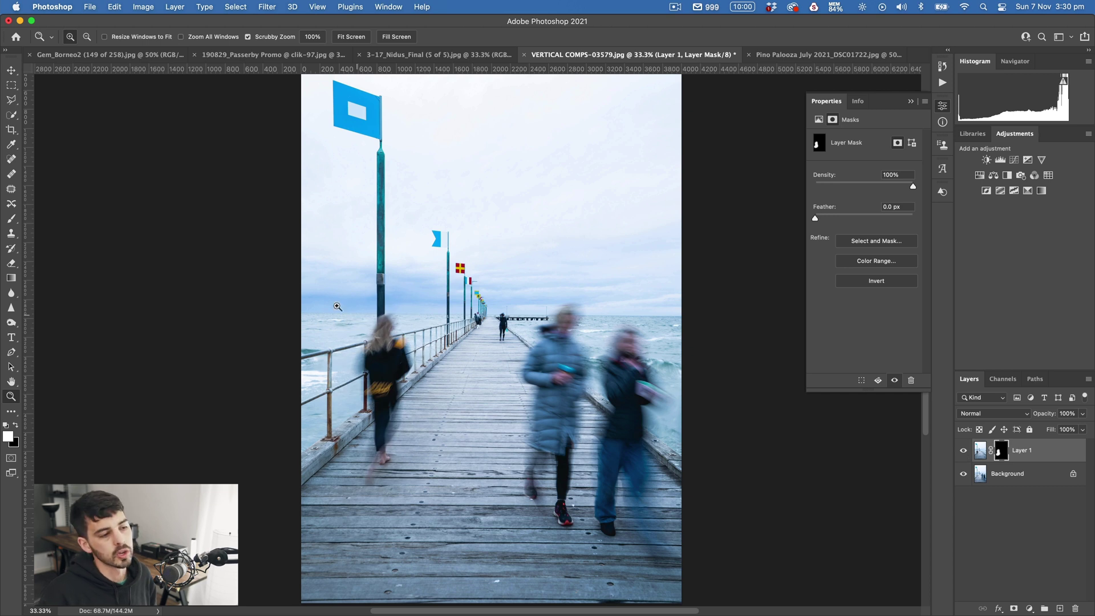
click(963, 452)
click(963, 451)
click(964, 452)
click(964, 452)
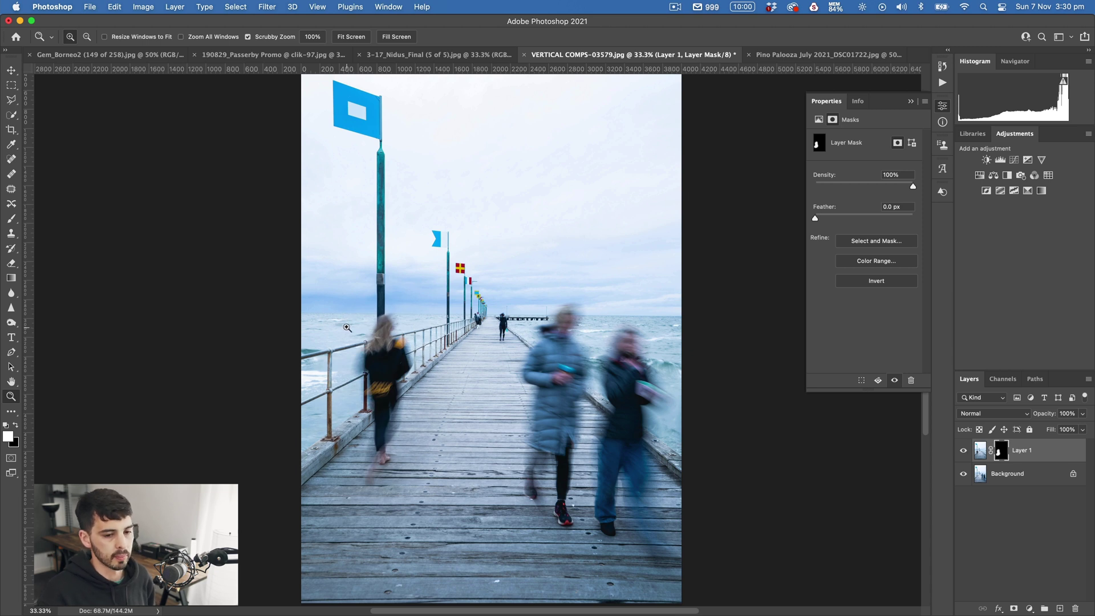
Paint black on Layer 1's mask with a 500 px brush to hide the excess sea around the woman.
click(16, 425)
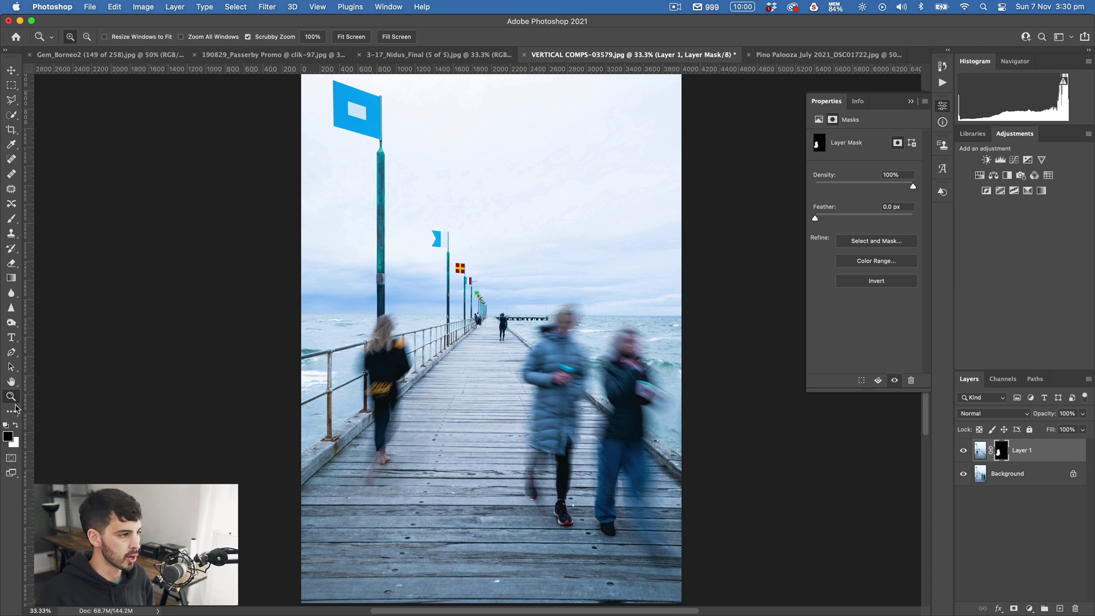
click(11, 233)
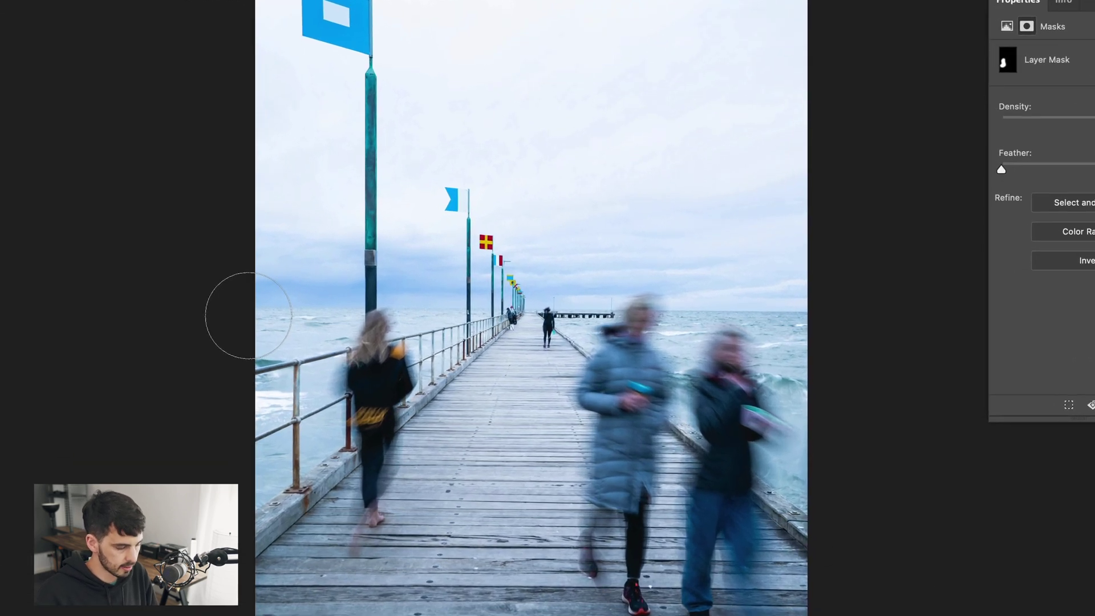
key(bracketleft)
key(bracketleft)
key(bracketleft)
key(bracketleft)
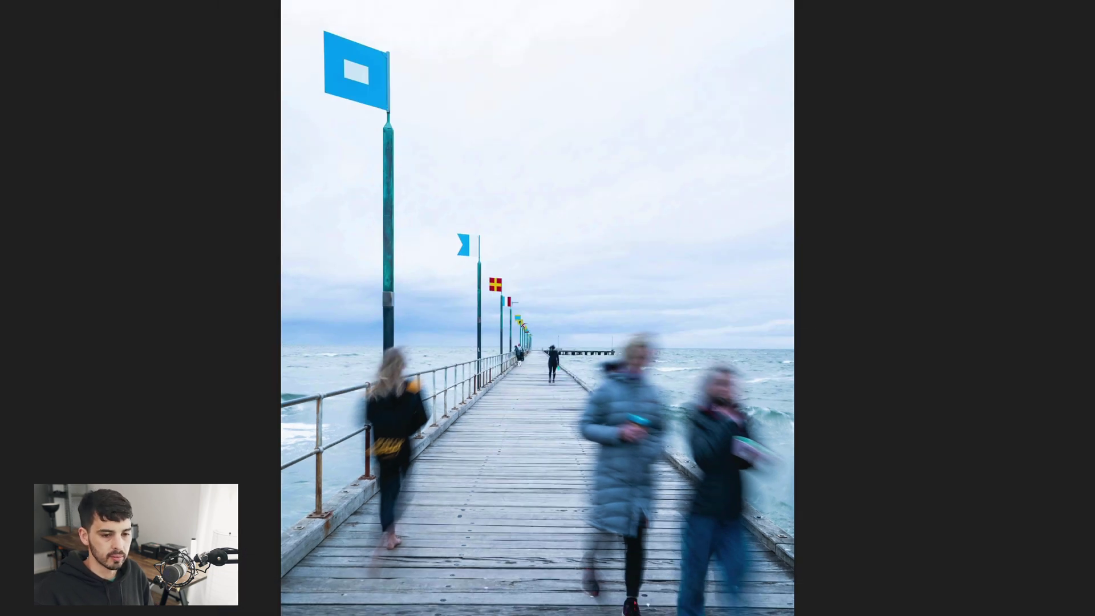
Disable and re-enable Layer 1's mask for comparison, and delete the mask from the layer.
key(alt)
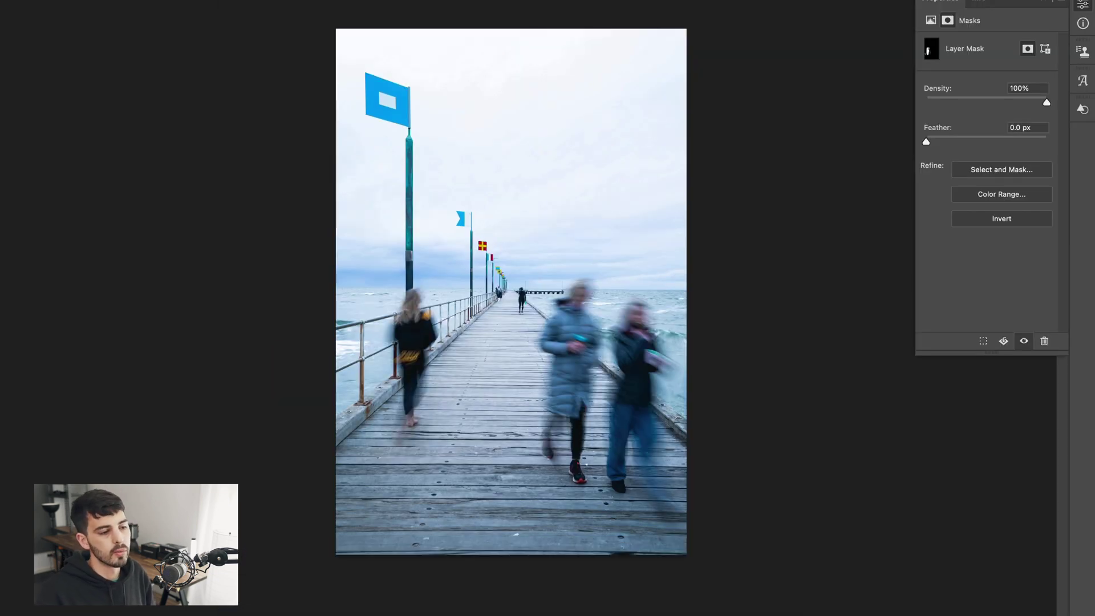
shift+click(1094, 431)
shift+click(1094, 431)
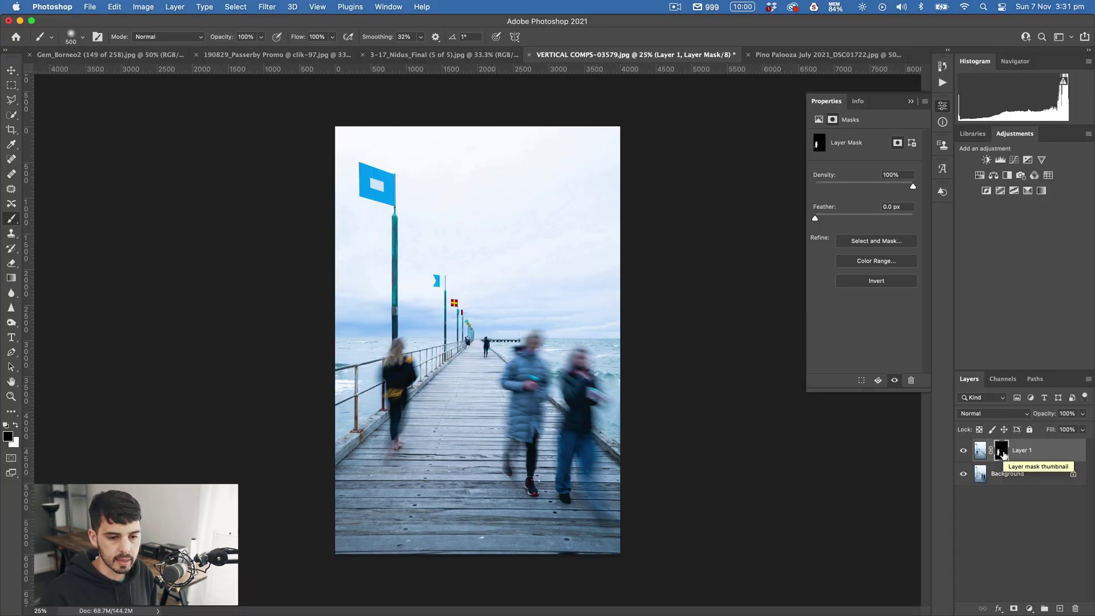
key(BackSpace)
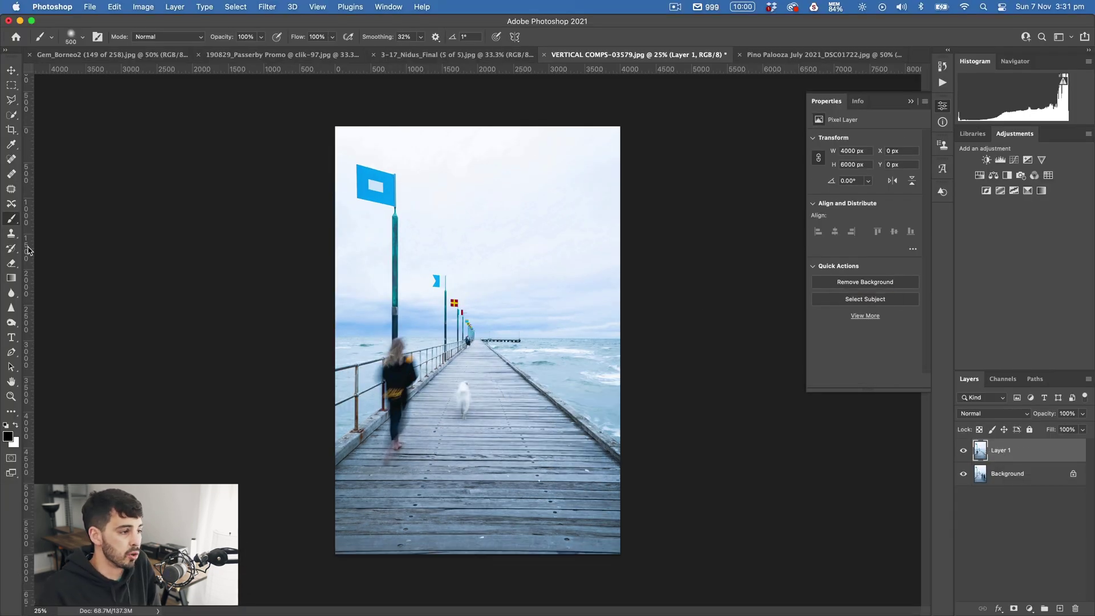
Erase the area of Layer 1 over the two blurred walkers with a 1200 px eraser, and toggle the Background layer's visibility.
click(11, 264)
key(bracketright)
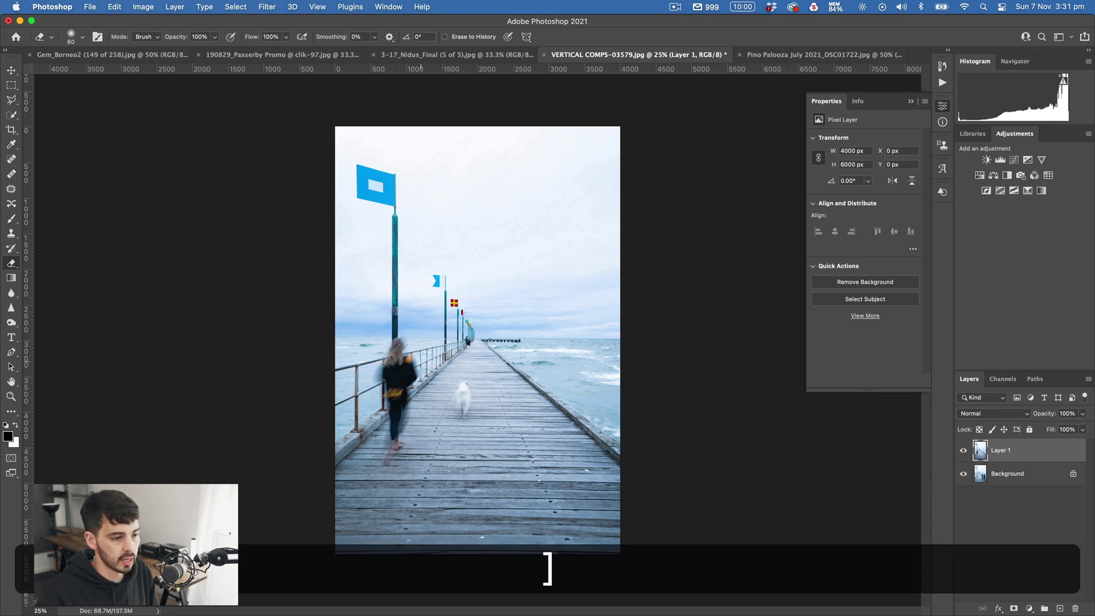
key(bracketright)
key(bracketright)
key(bracketright)
key(bracketright)
key(bracketright)
key(bracketright)
key(bracketright)
key(bracketright)
key(bracketright)
key(bracketright)
mouse_move(517, 410)
mouse_down()
mouse_move(550, 392)
mouse_move(550, 293)
mouse_move(536, 284)
mouse_move(582, 445)
mouse_move(501, 339)
mouse_move(525, 305)
mouse_move(522, 502)
mouse_up()
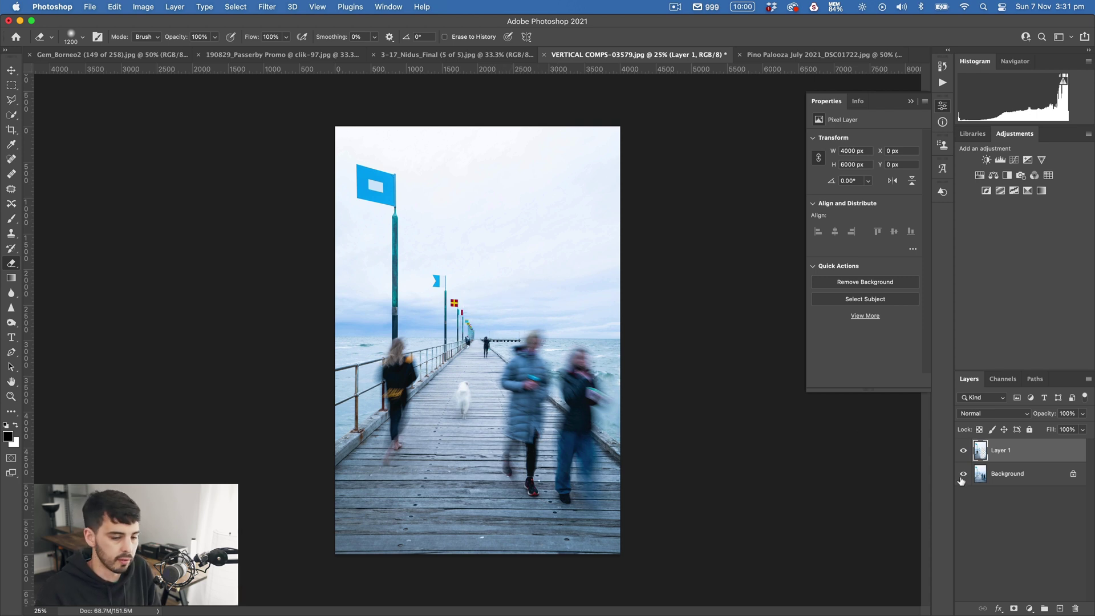
click(963, 475)
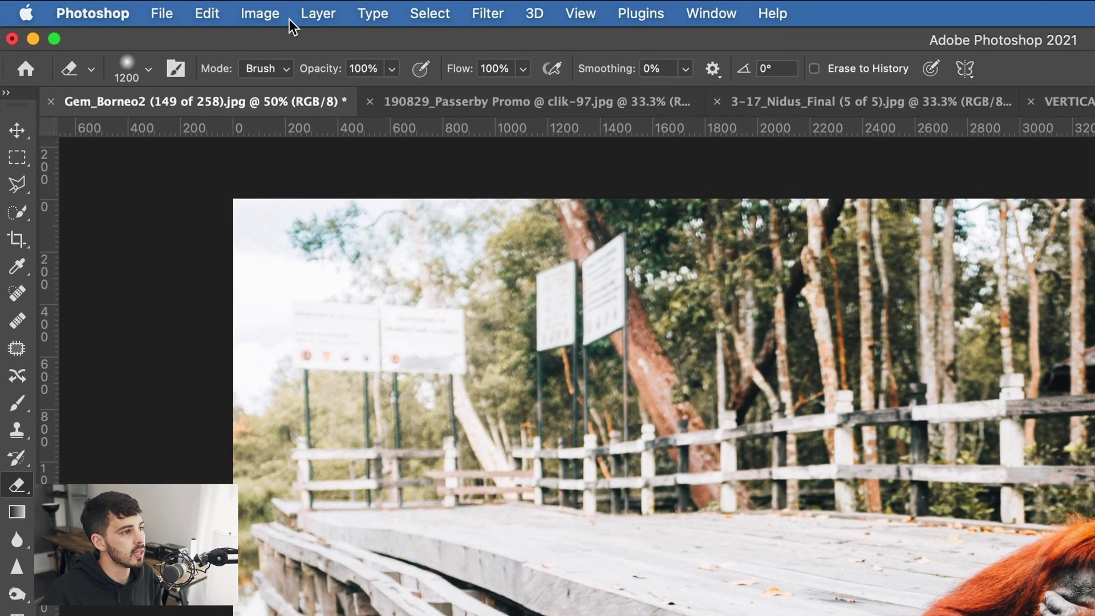
click(268, 12)
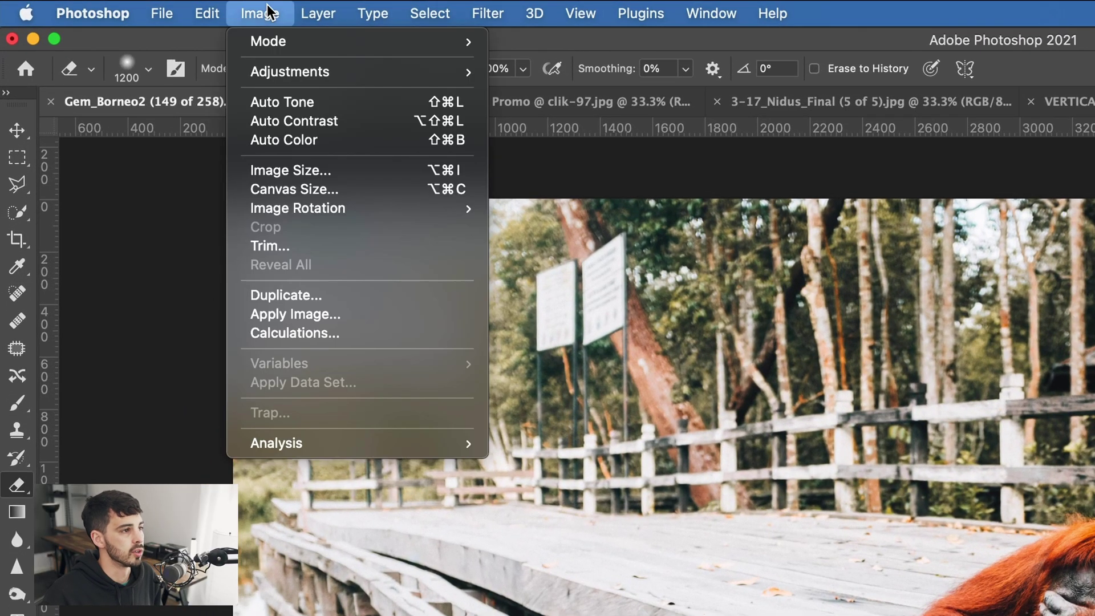
mouse_move(320, 73)
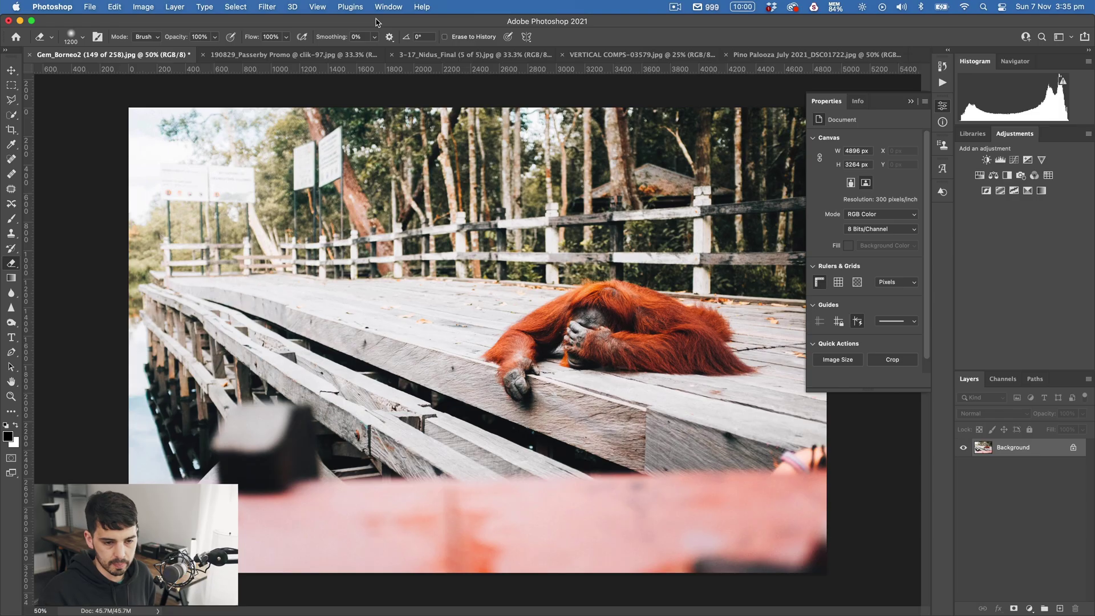
Duplicate the orangutan photo's Background layer and choose the Photography workspace.
key(super+j)
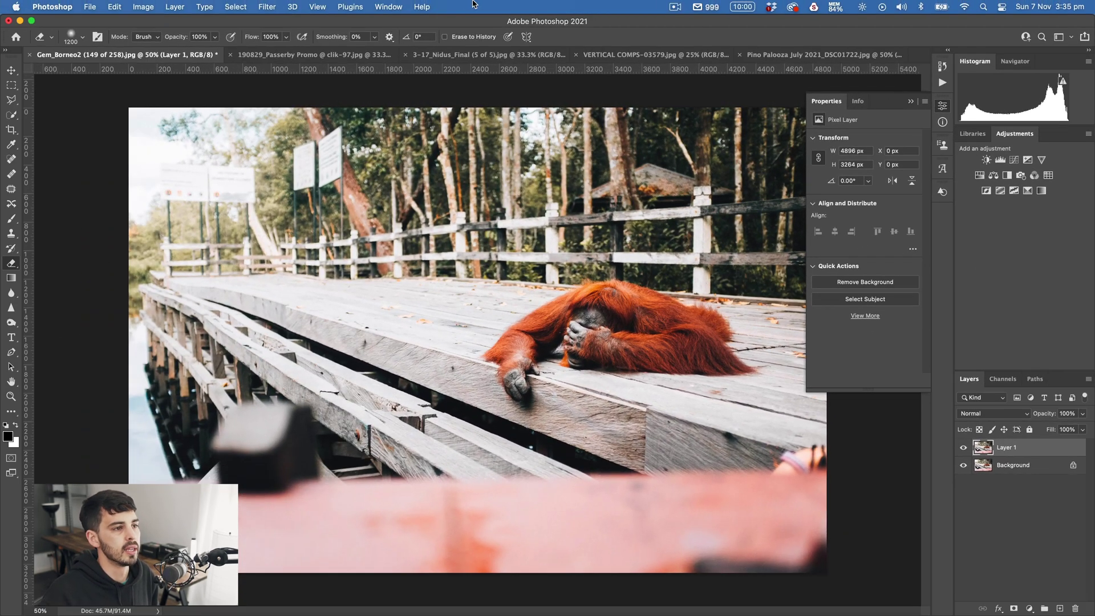
click(391, 6)
mouse_move(399, 27)
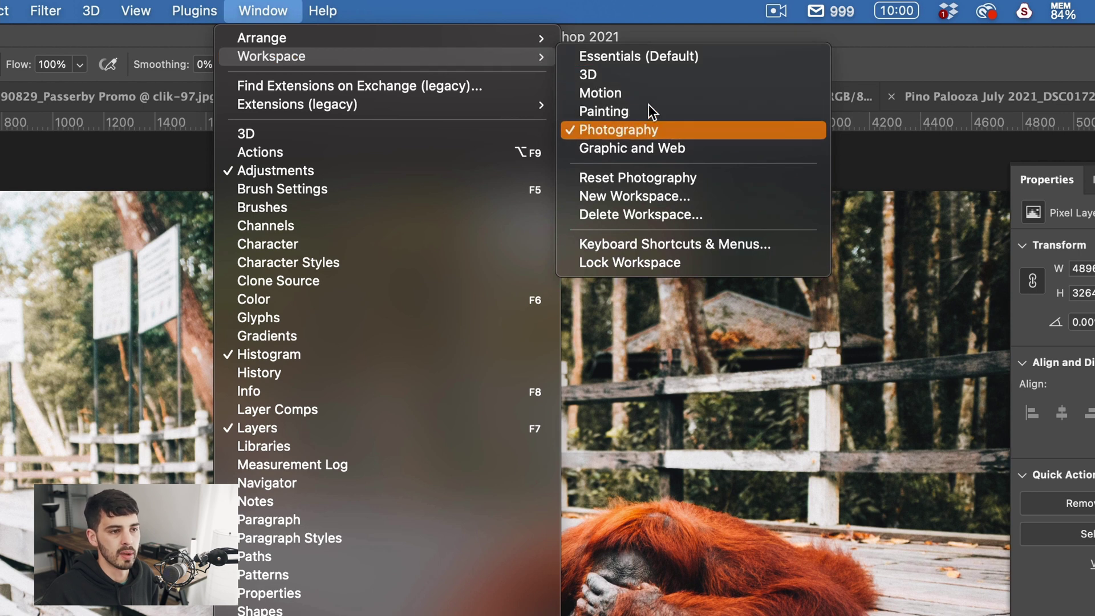
click(587, 131)
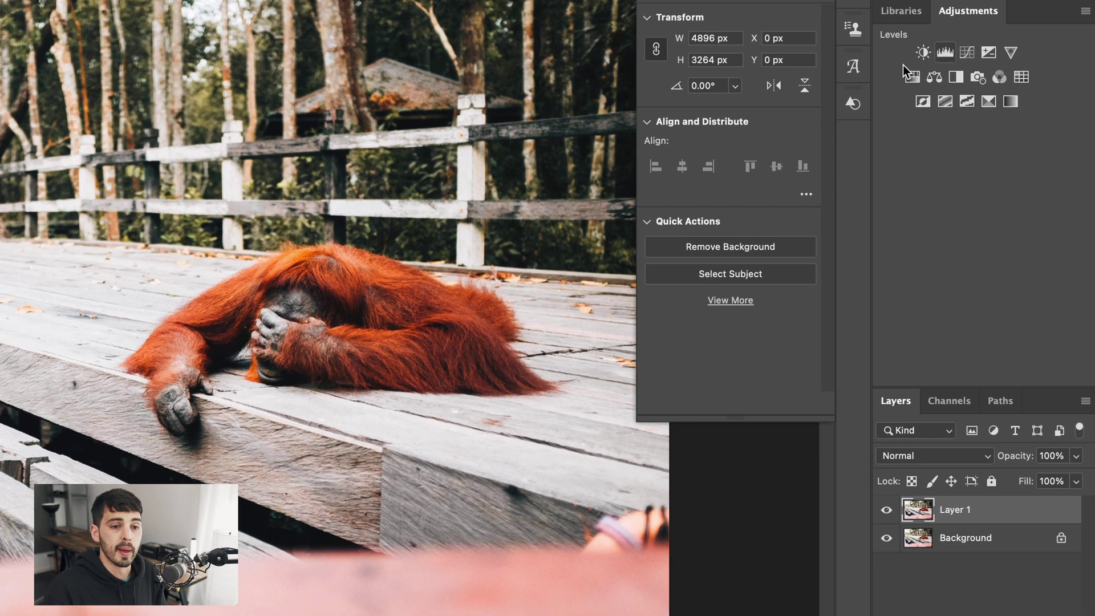
Add a Hue/Saturation adjustment layer above Layer 1 and set its saturation to +19.
click(911, 79)
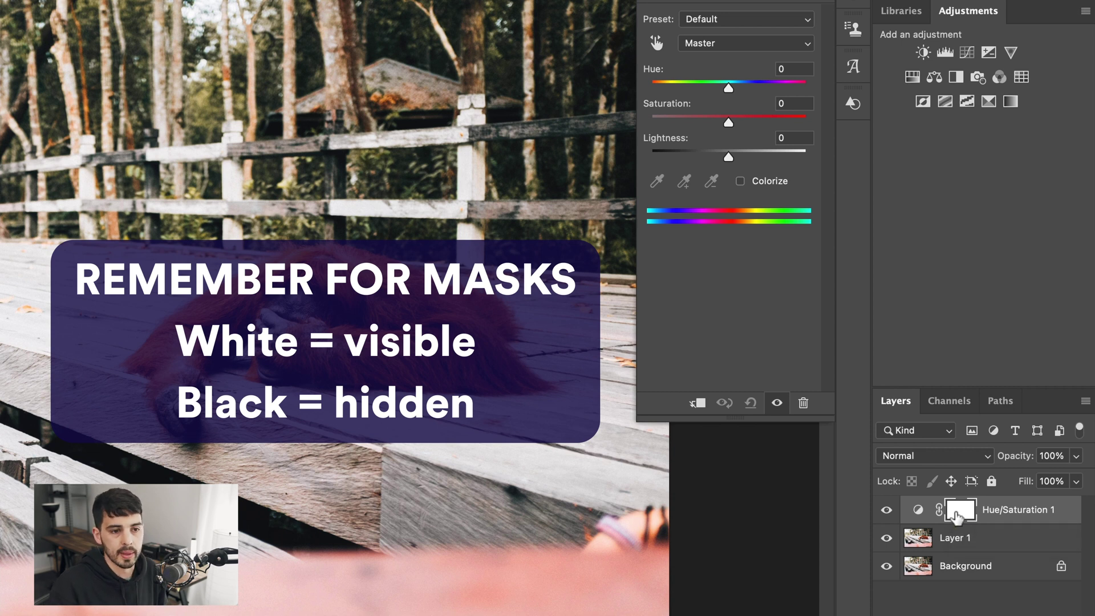
mouse_move(747, 116)
mouse_down()
mouse_move(761, 115)
mouse_move(737, 119)
mouse_move(799, 118)
mouse_move(737, 118)
mouse_up()
drag(831, 118, 742, 118)
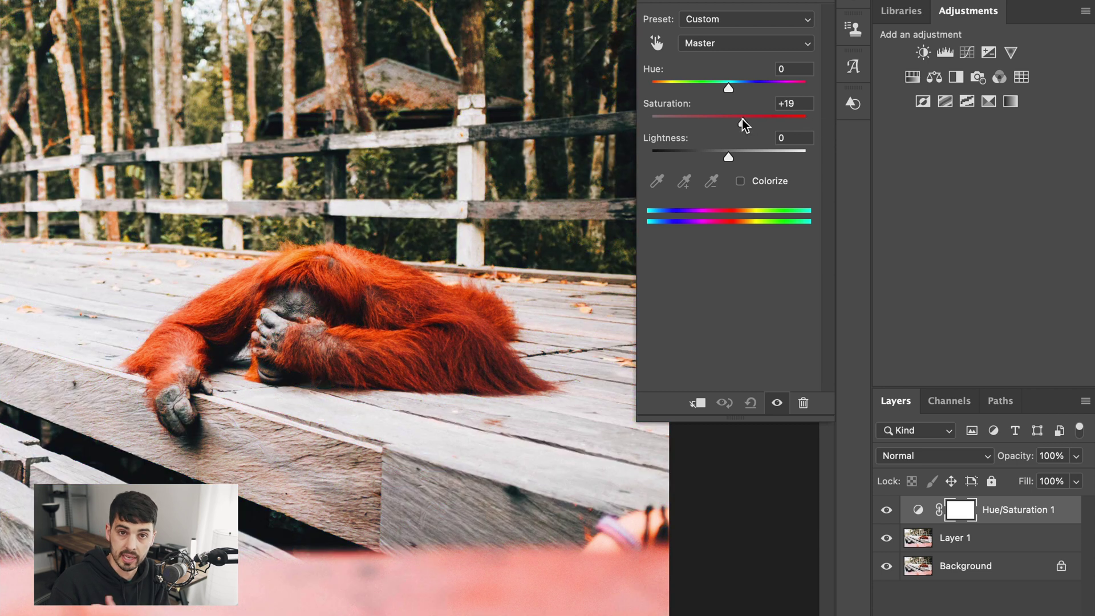
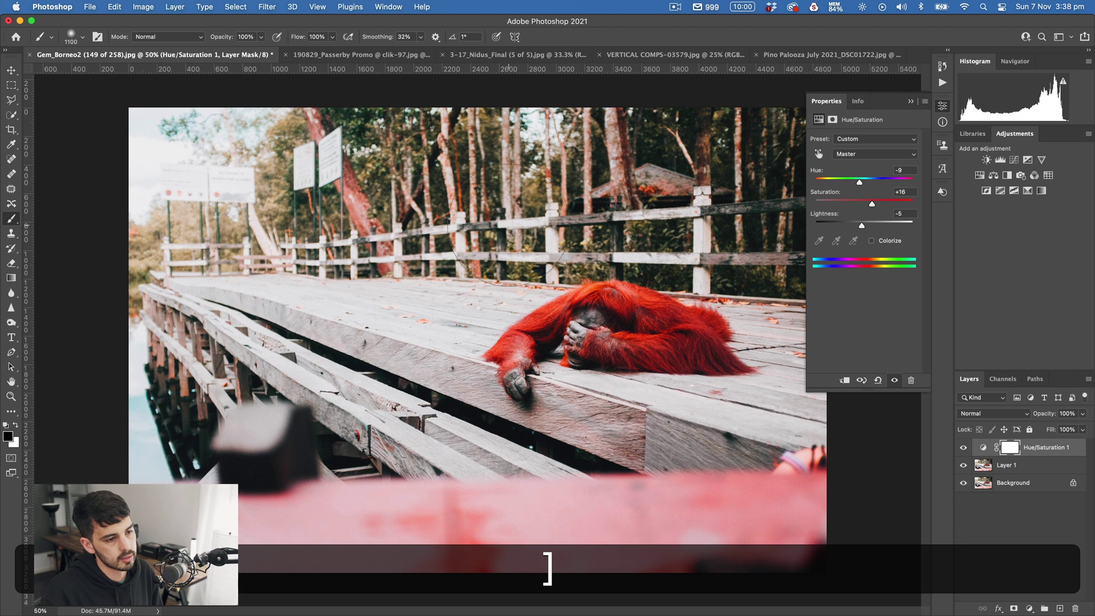
Paint black on the Hue/Saturation mask with a 1500 px brush to hide the adjustment on the blurred foreground railing.
key(bracketright)
key(bracketright)
key(bracketright)
key(bracketright)
drag(245, 507, 906, 507)
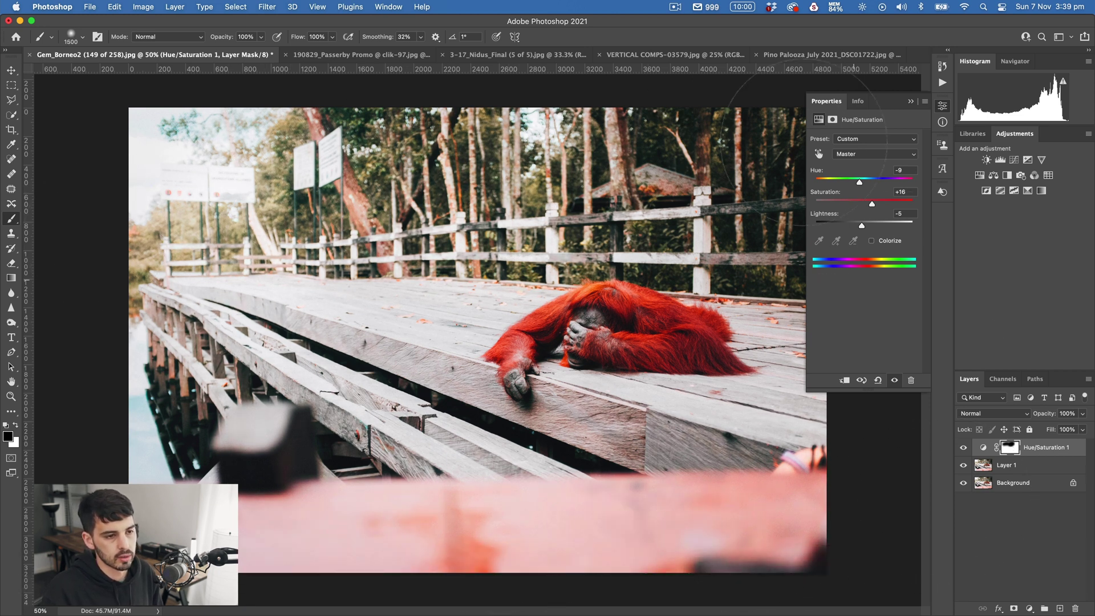
Make the Hue/Saturation mask entirely black to hide the adjustment across the whole orangutan photo.
drag(599, 114, 636, 135)
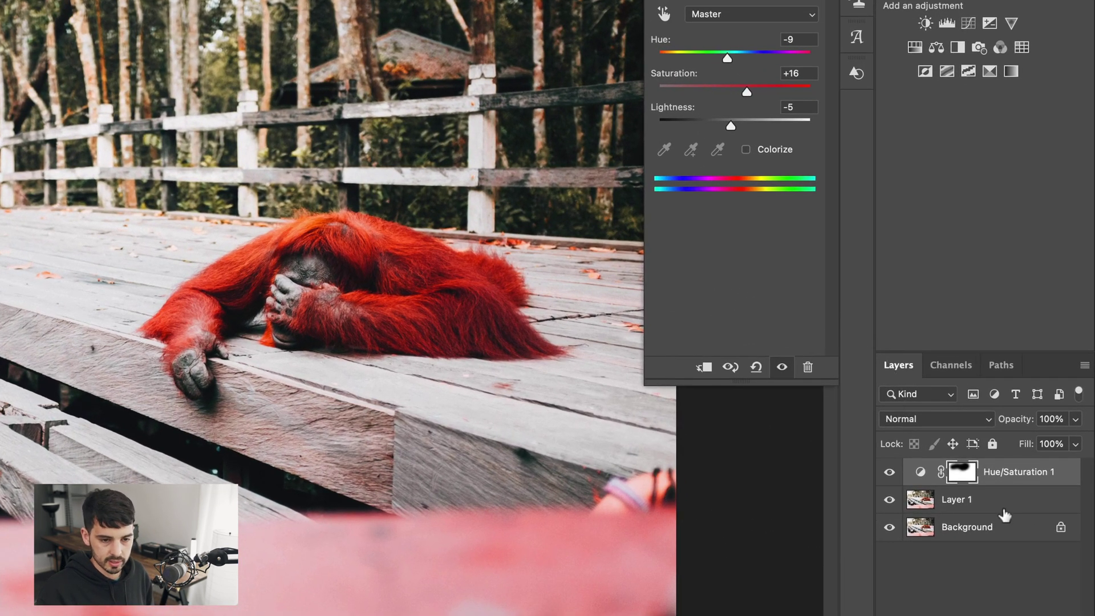
key(super+z)
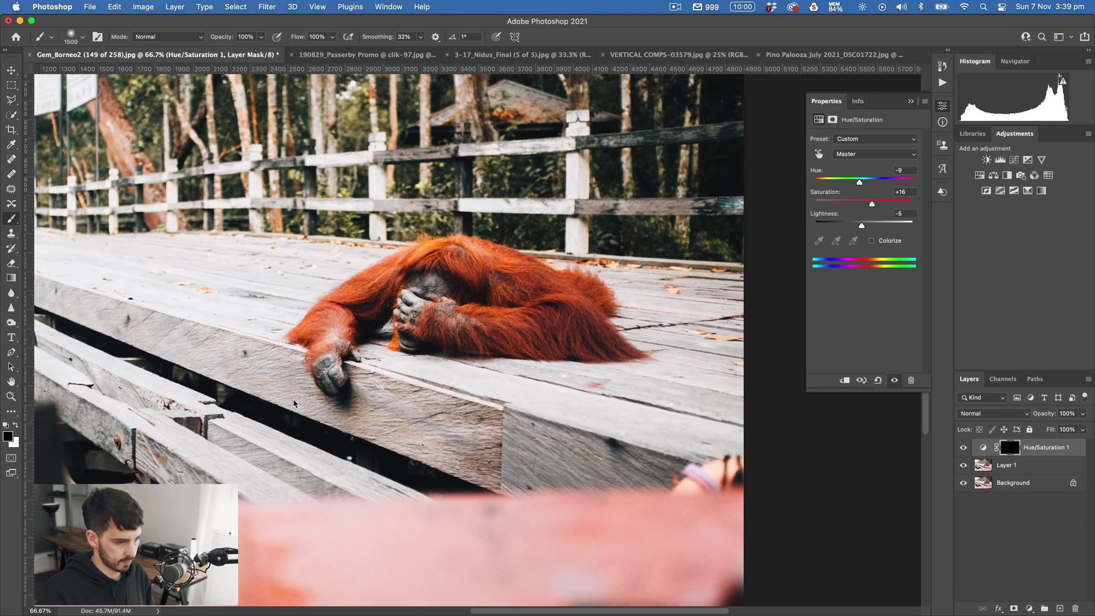
Paint white on the Hue/Saturation mask with a much smaller brush to reveal the adjustment on the orangutan's fur.
key(x)
key(bracketleft)
key(bracketleft)
key(bracketleft)
key(bracketleft)
key(bracketleft)
key(bracketleft)
key(bracketleft)
key(bracketleft)
key(bracketleft)
key(bracketleft)
key(bracketleft)
key(bracketleft)
key(bracketleft)
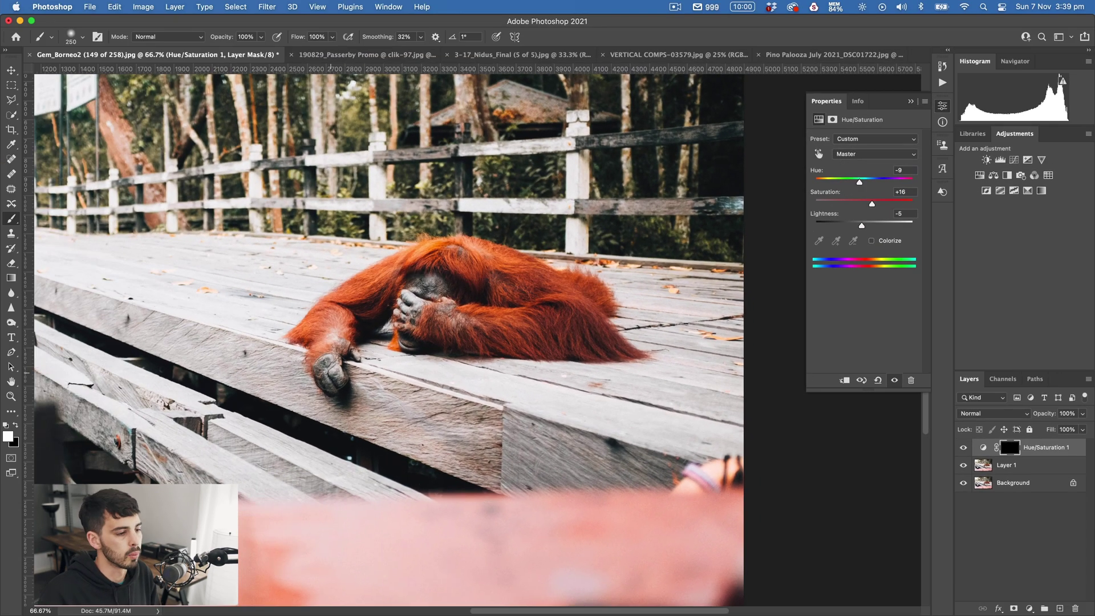
key(bracketright)
key(bracketright)
mouse_move(342, 311)
mouse_down()
mouse_move(399, 281)
mouse_move(437, 287)
mouse_up()
key(bracketleft)
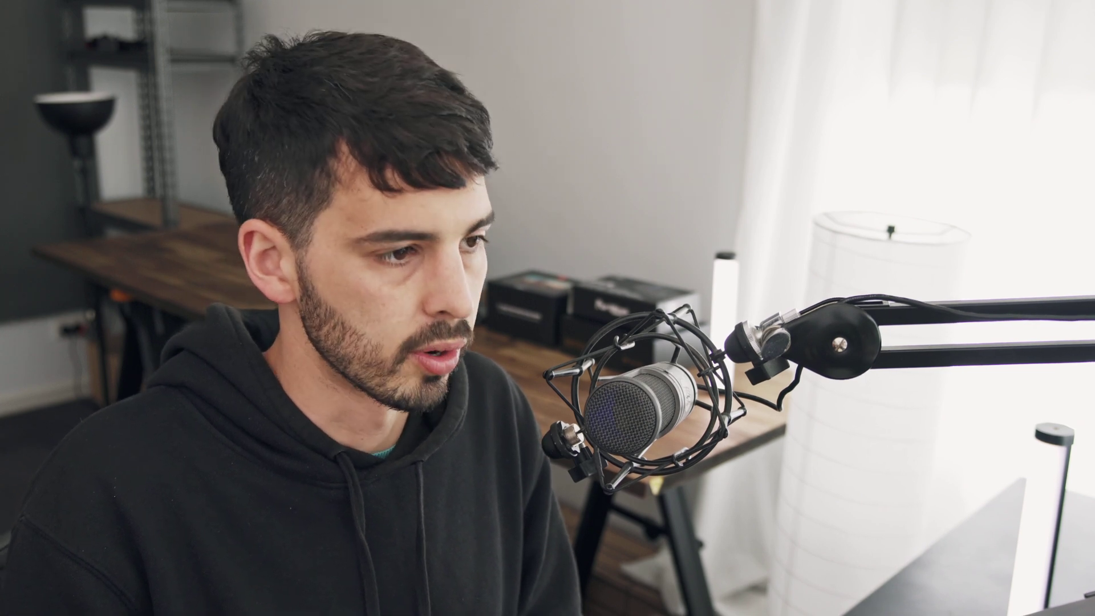
Set the Hue/Saturation adjustment's hue to -7, saturation to +5 and lightness to -12.
key(z)
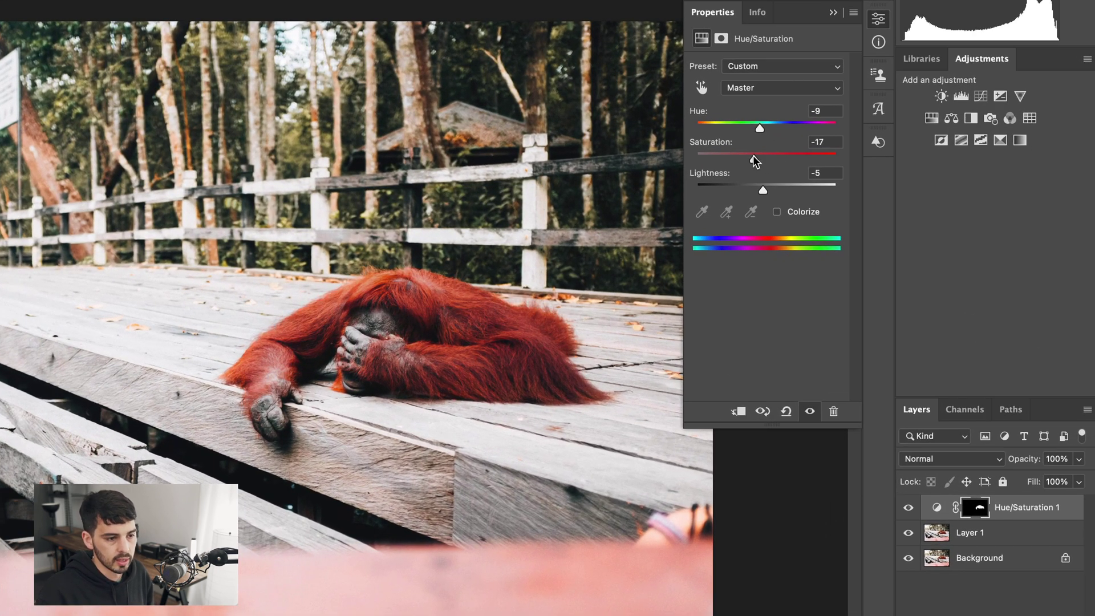
drag(752, 155, 757, 184)
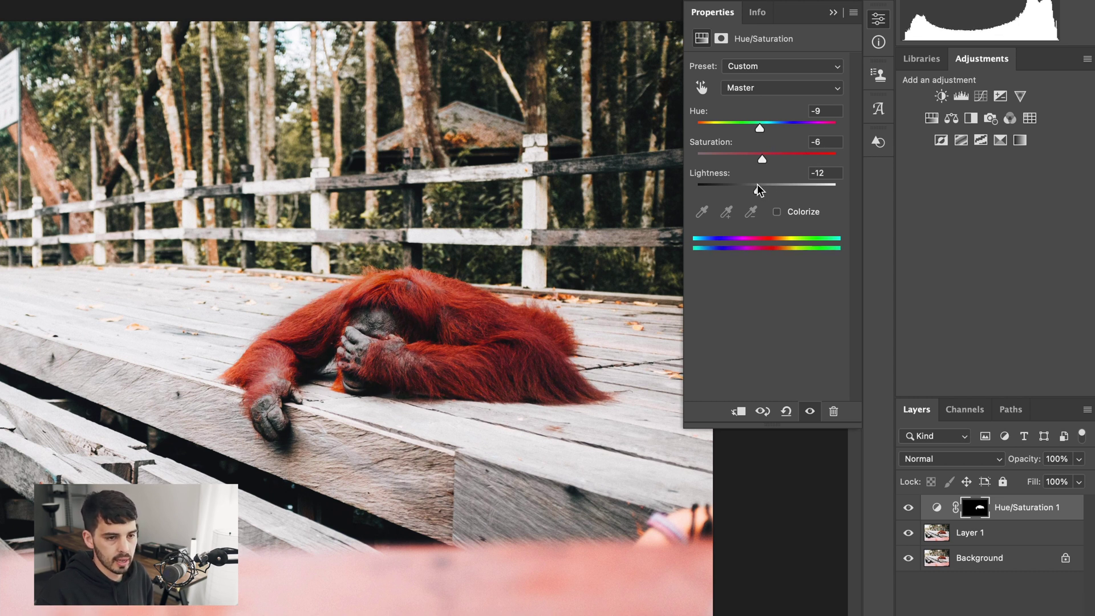
drag(762, 133, 768, 128)
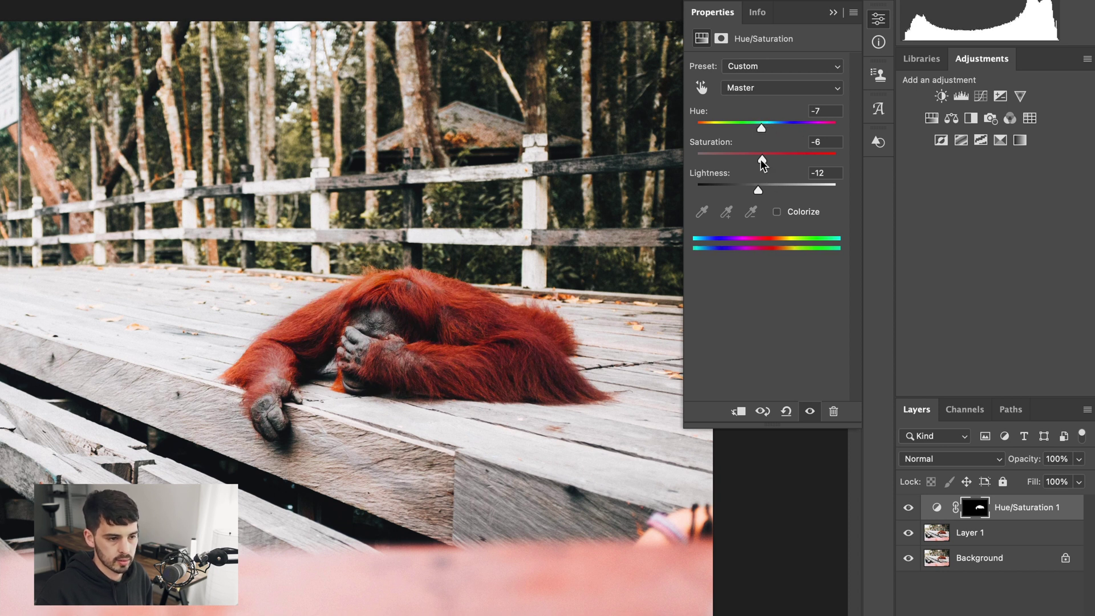
drag(762, 157, 769, 155)
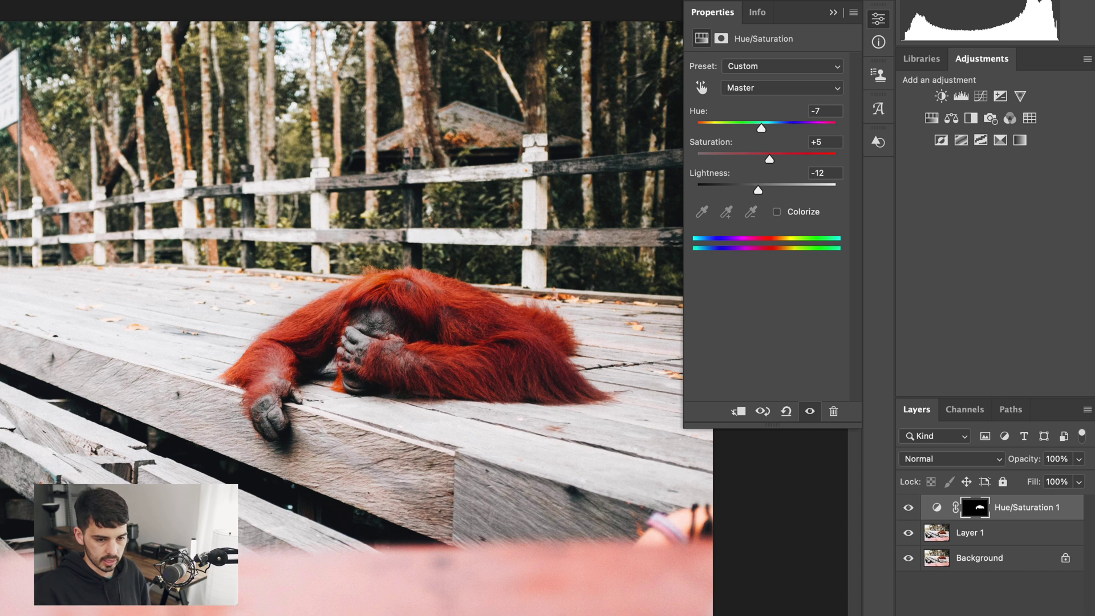
Compare the orangutan photo before and after by showing only the Background layer and restoring the others.
alt+click(908, 558)
alt+click(908, 559)
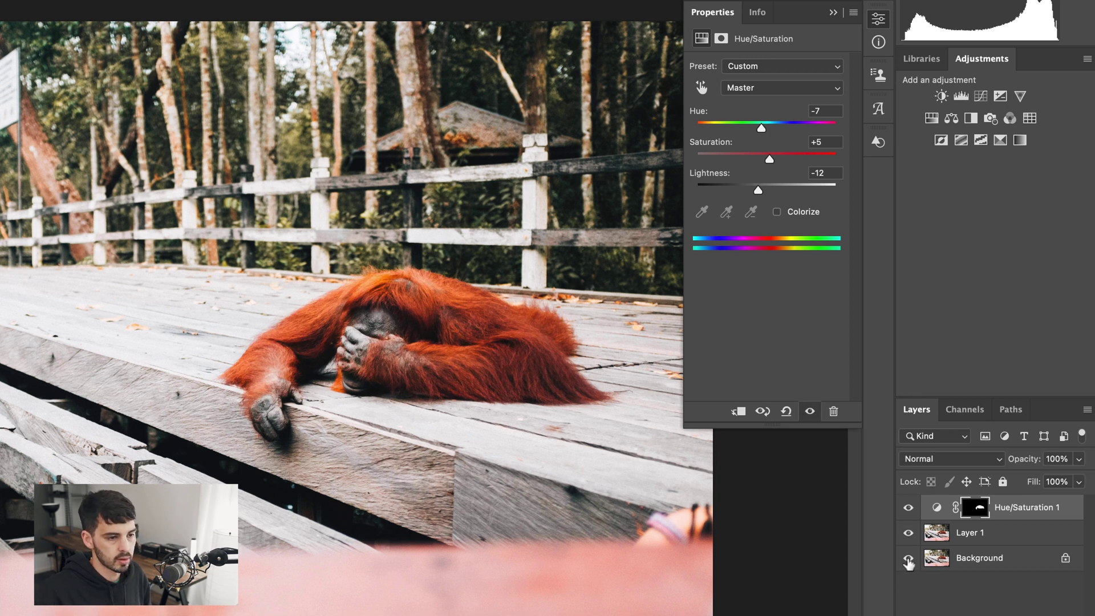
alt+click(908, 559)
alt+click(908, 559)
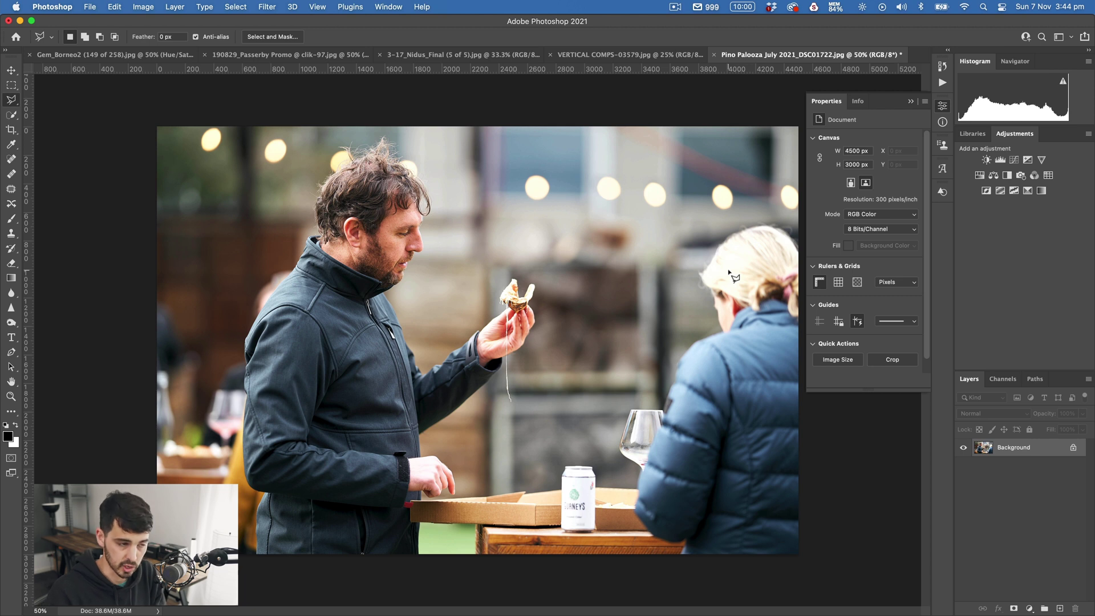
In the Pino Palooza photo, outline a polygonal lasso selection around the man's head, upper body and raised hand.
click(303, 157)
click(604, 198)
click(603, 371)
click(228, 386)
click(205, 247)
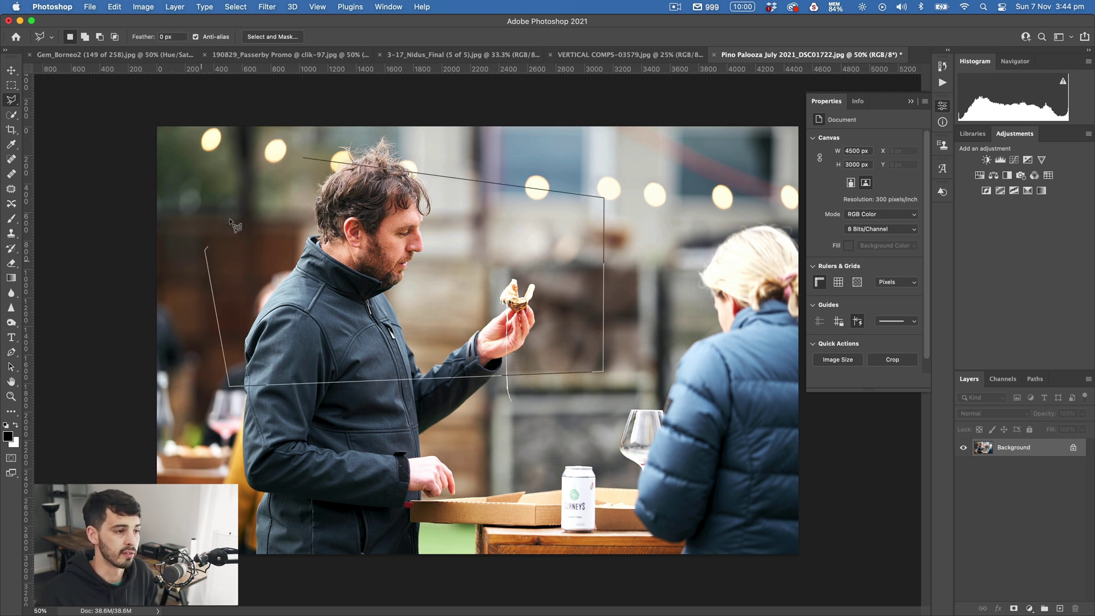
click(304, 159)
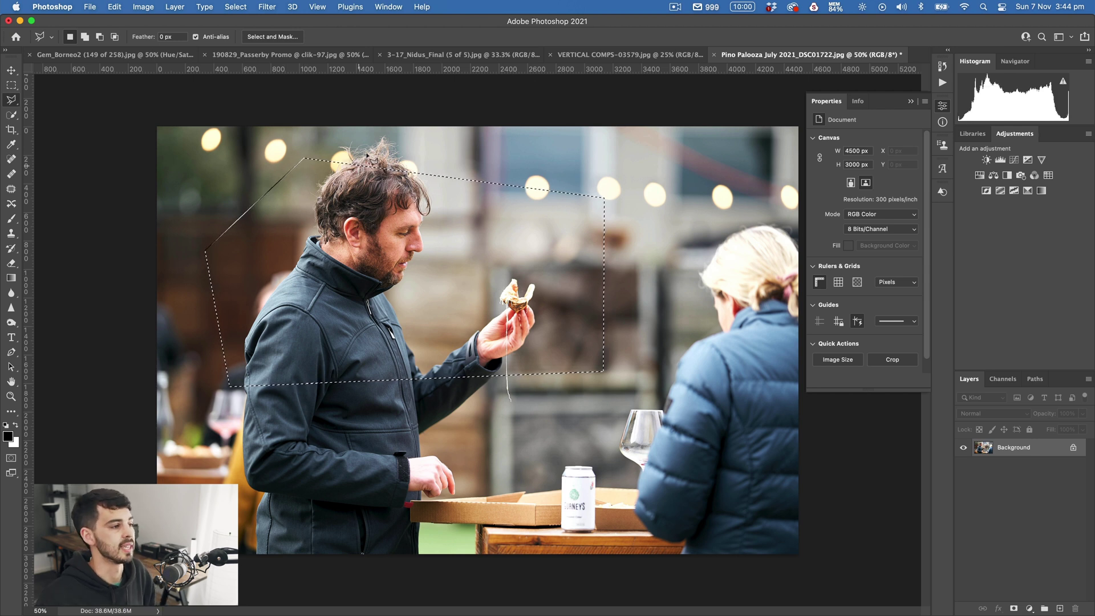
Paint black across the polygonal selection with a 2000 px brush.
key(b)
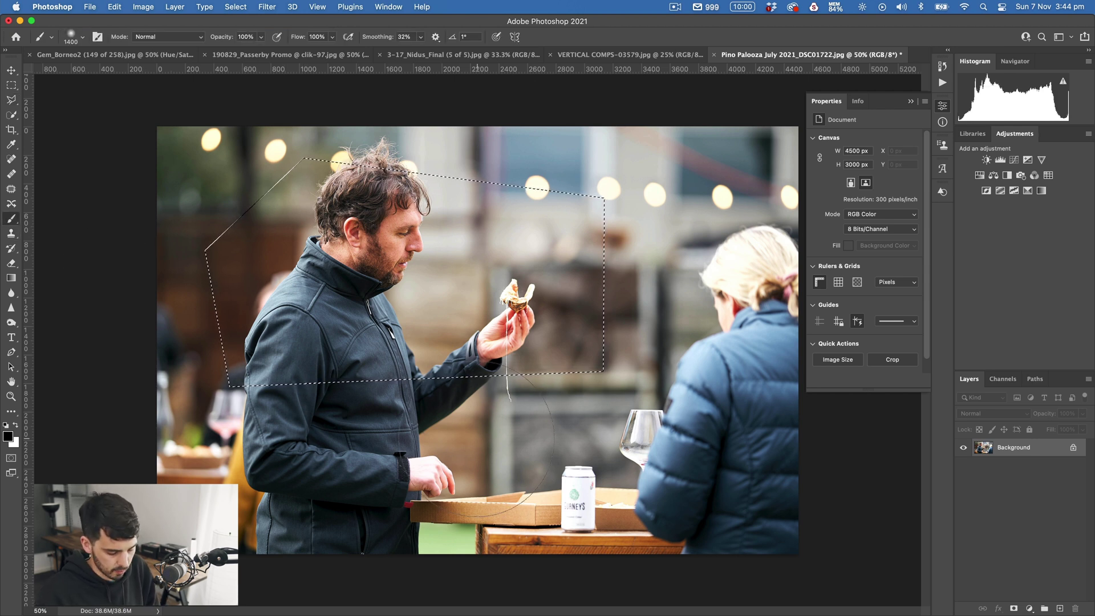
key(bracketright)
key(bracketright)
key(bracketright)
key(bracketright)
key(bracketright)
mouse_move(296, 251)
mouse_down()
mouse_move(402, 288)
mouse_move(597, 231)
mouse_move(638, 278)
mouse_move(631, 298)
mouse_move(514, 264)
mouse_move(327, 240)
mouse_move(373, 279)
mouse_move(341, 310)
mouse_move(455, 255)
mouse_up()
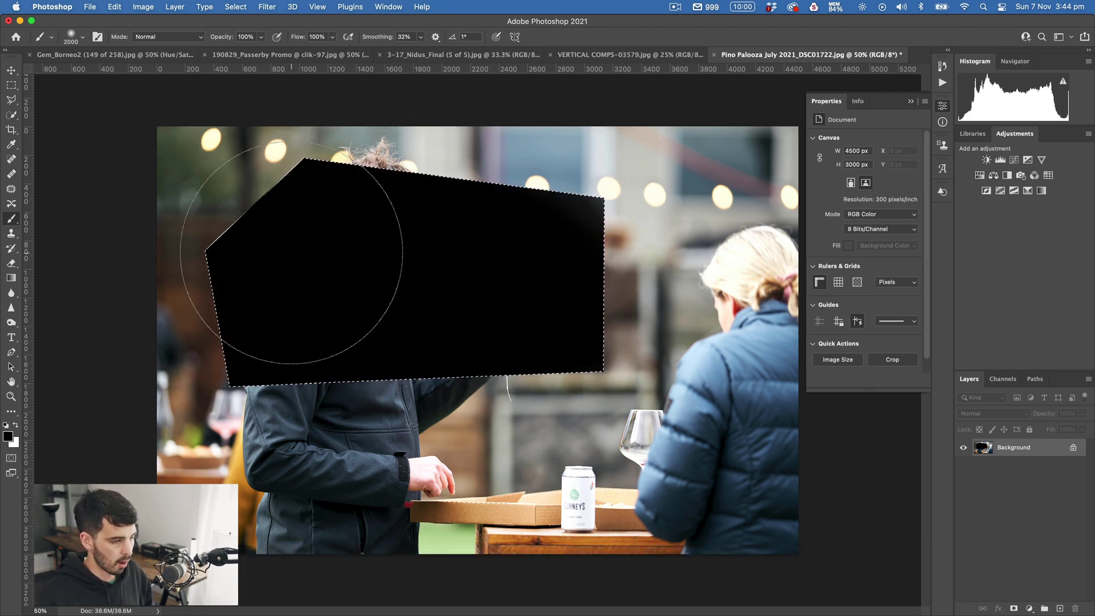
Undo the black brush stroke over the man and deselect the polygonal selection.
key(super+d)
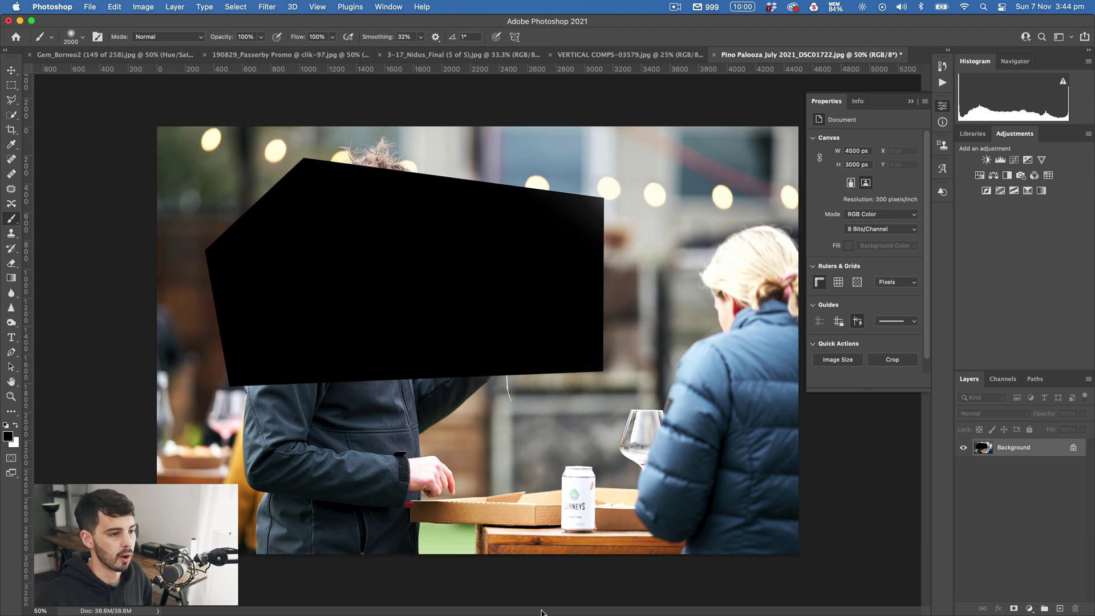
key(super+z)
key(super+z)
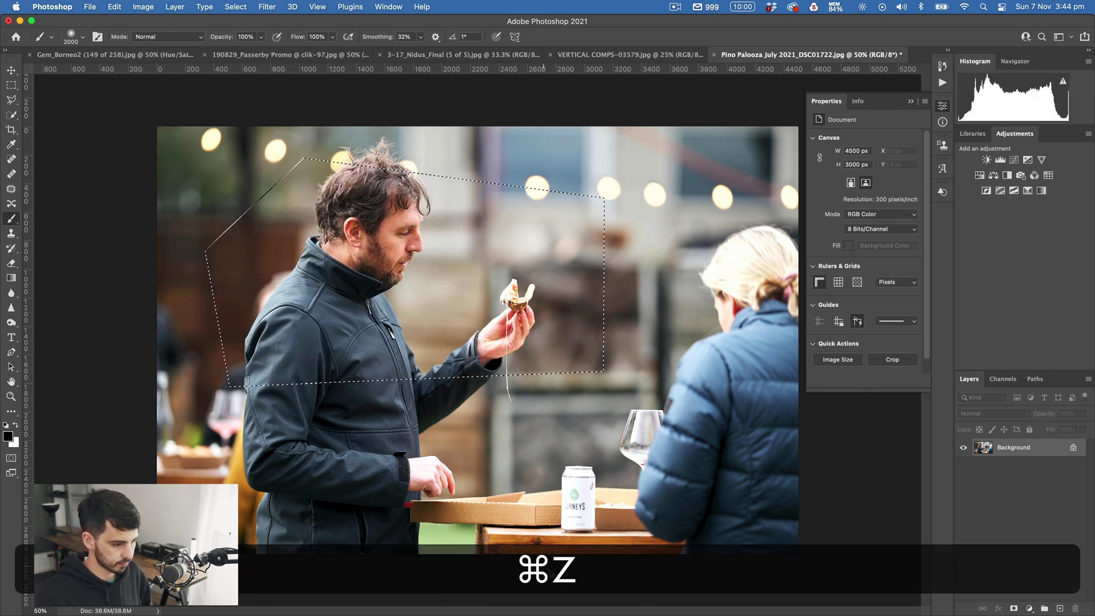
key(super+d)
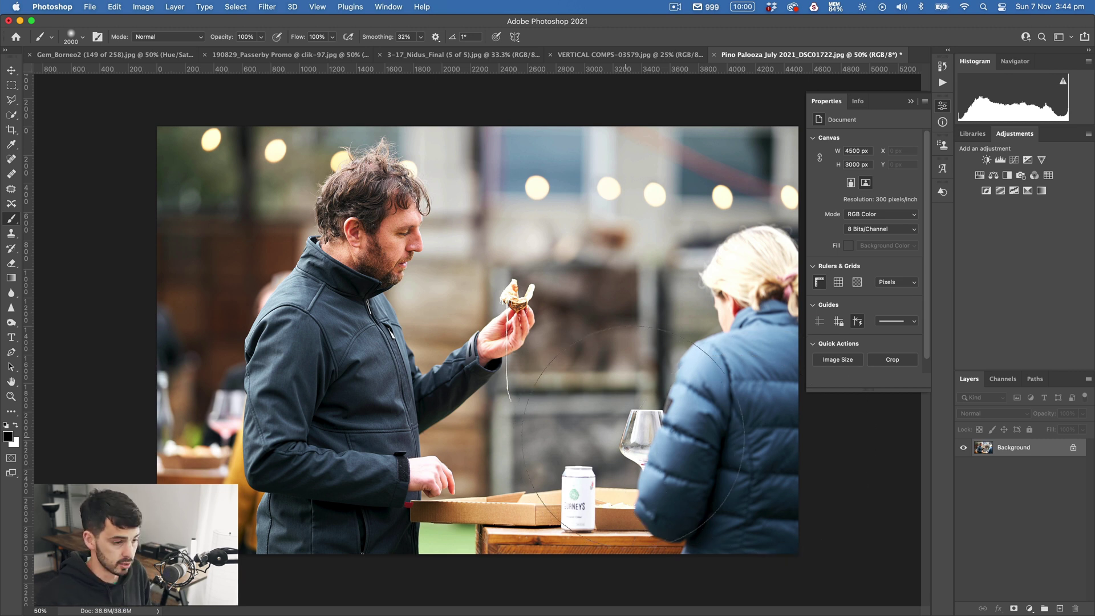
Select the people in the photo automatically with Select Subject.
key(z)
drag(502, 349, 465, 349)
click(466, 349)
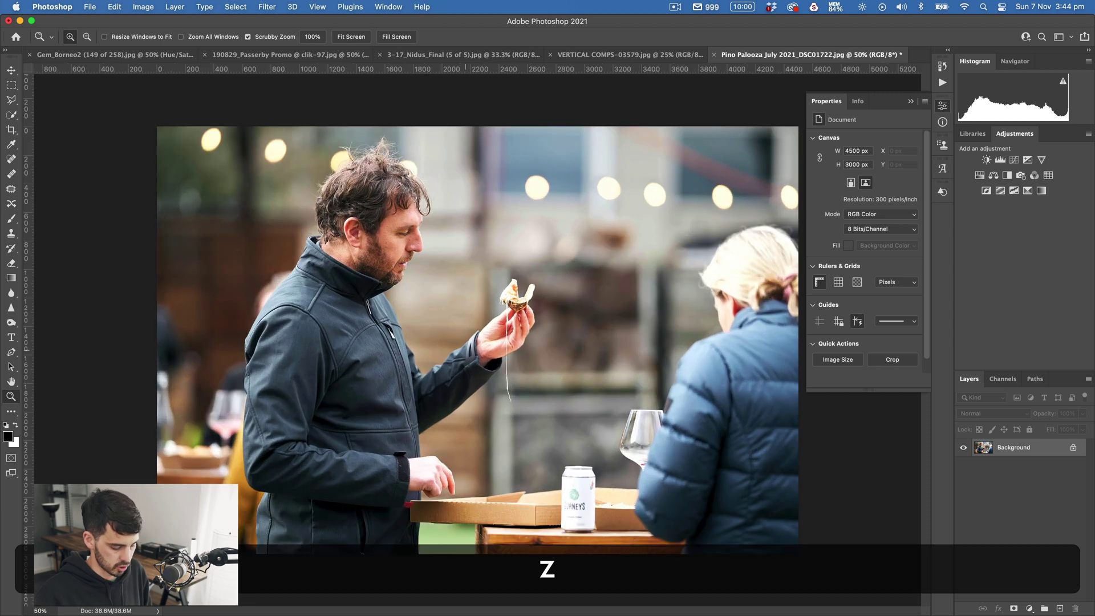
key(b)
key(bracketleft)
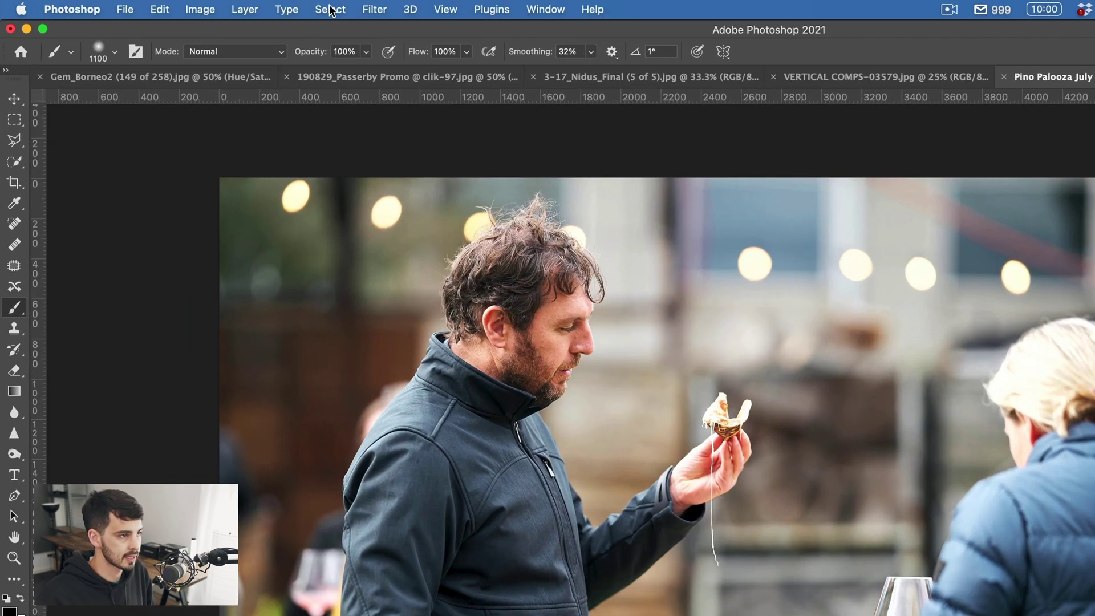
click(235, 6)
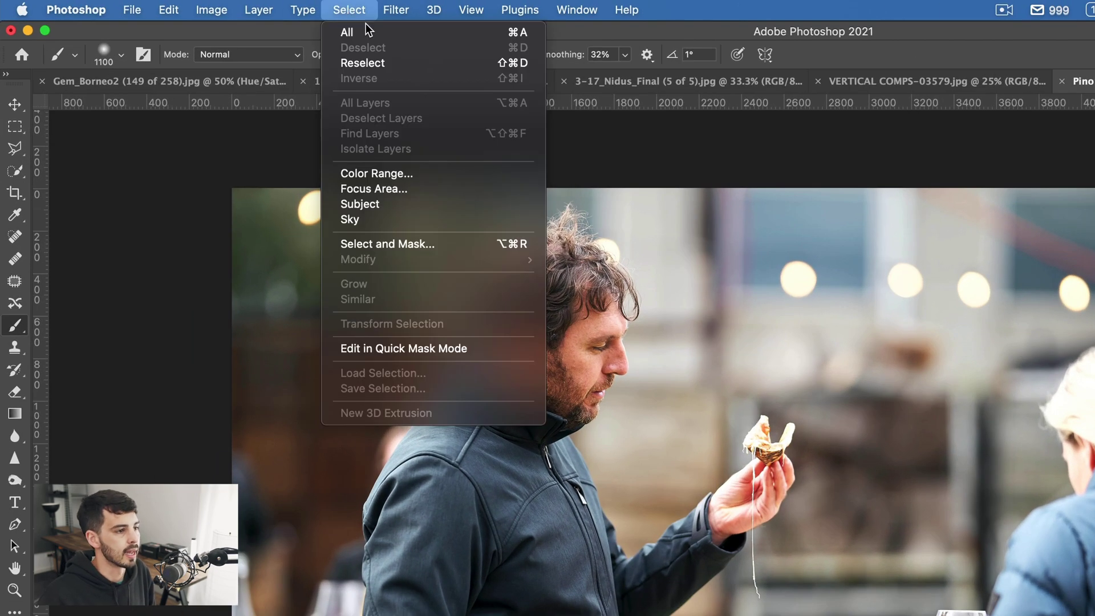
click(388, 203)
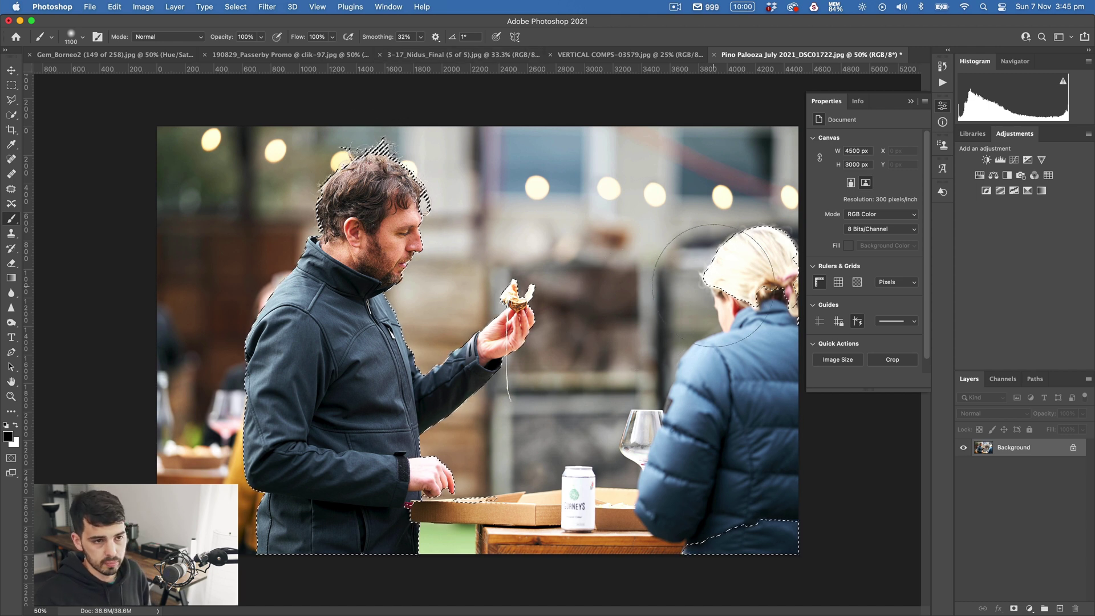
Collapse the document properties and examine the automatic selection's edges around the man at 100% zoom.
click(806, 293)
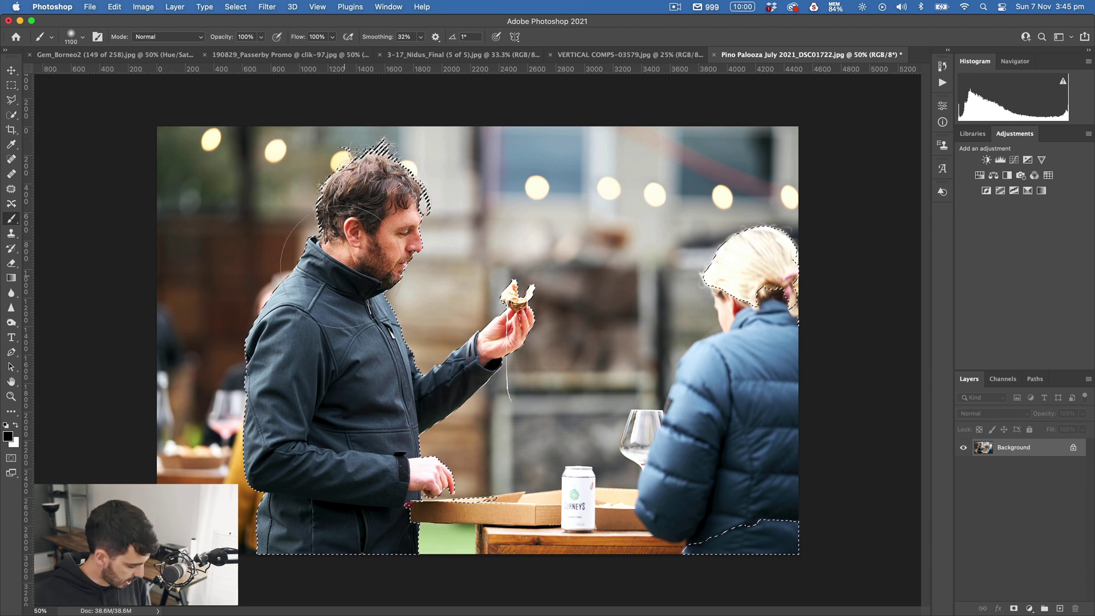
key(z)
click(411, 218)
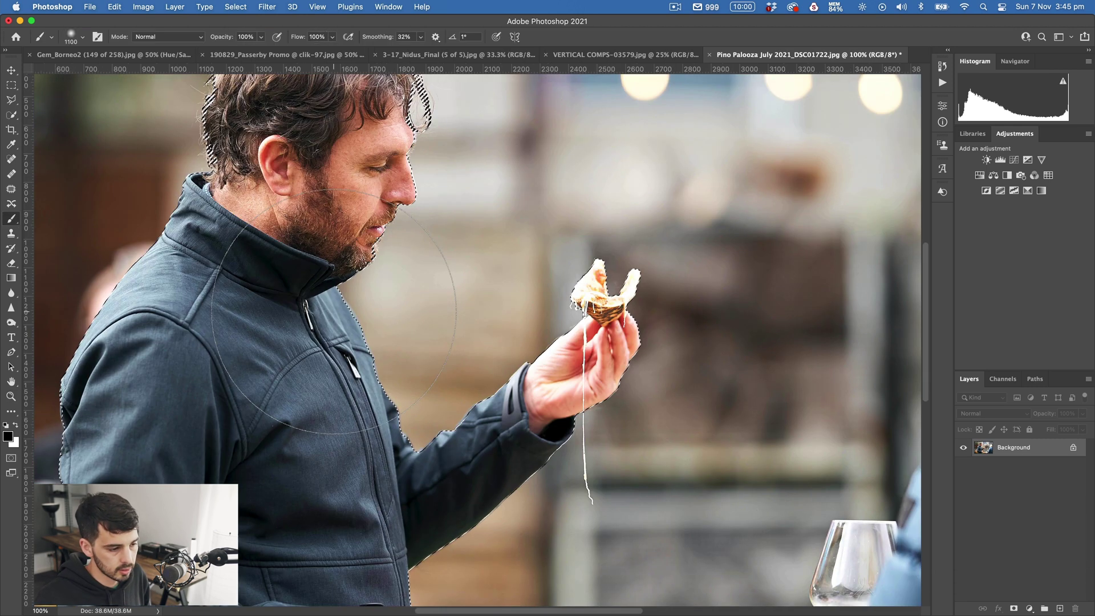
key(z)
alt+click(412, 233)
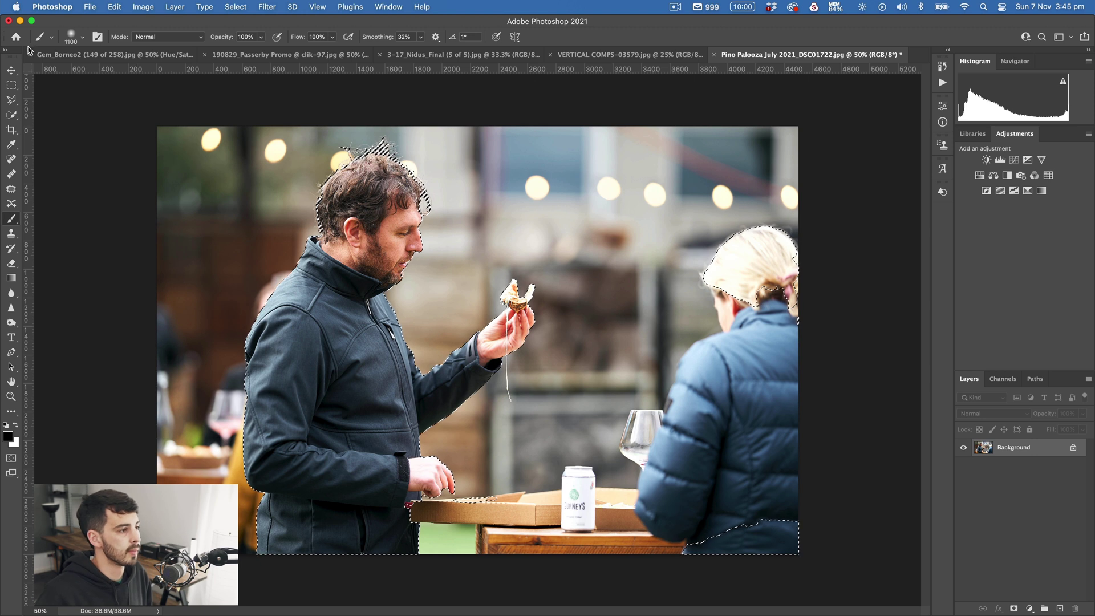
Subtract the blonde woman in the blue jacket from the selection using the Polygonal Lasso tool.
click(10, 100)
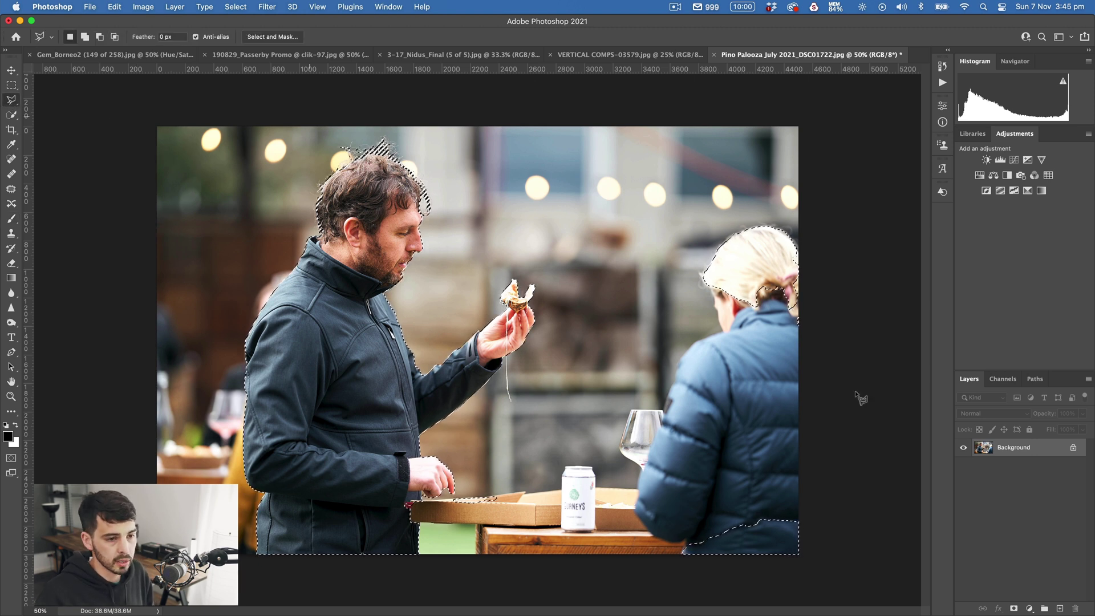
key(alt)
alt+click(765, 167)
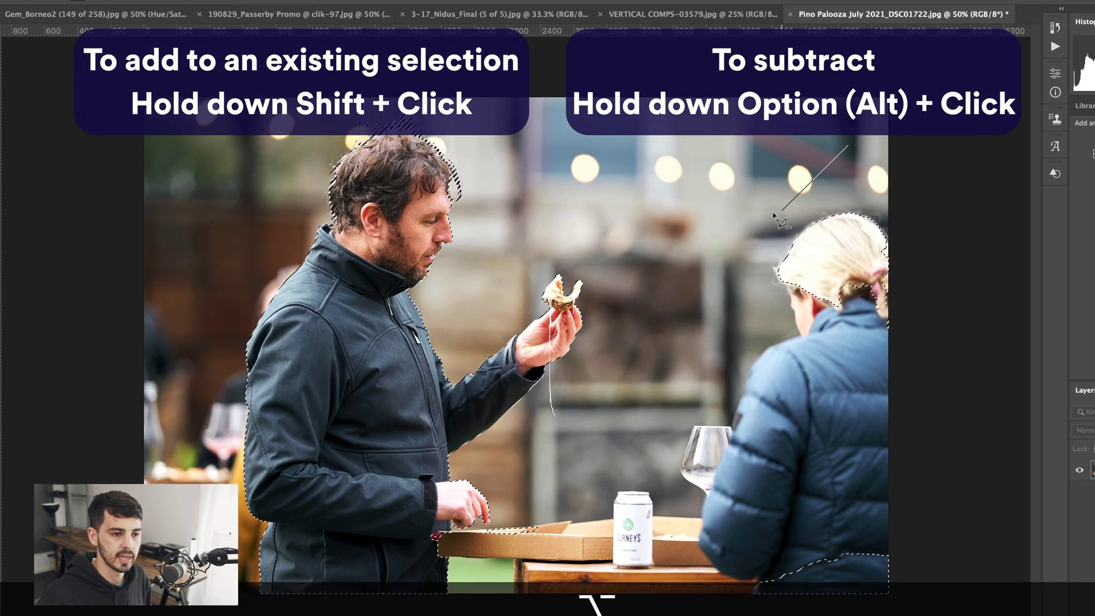
alt+click(768, 216)
alt+click(716, 352)
alt+click(697, 615)
alt+click(953, 615)
alt+click(944, 209)
alt+click(909, 164)
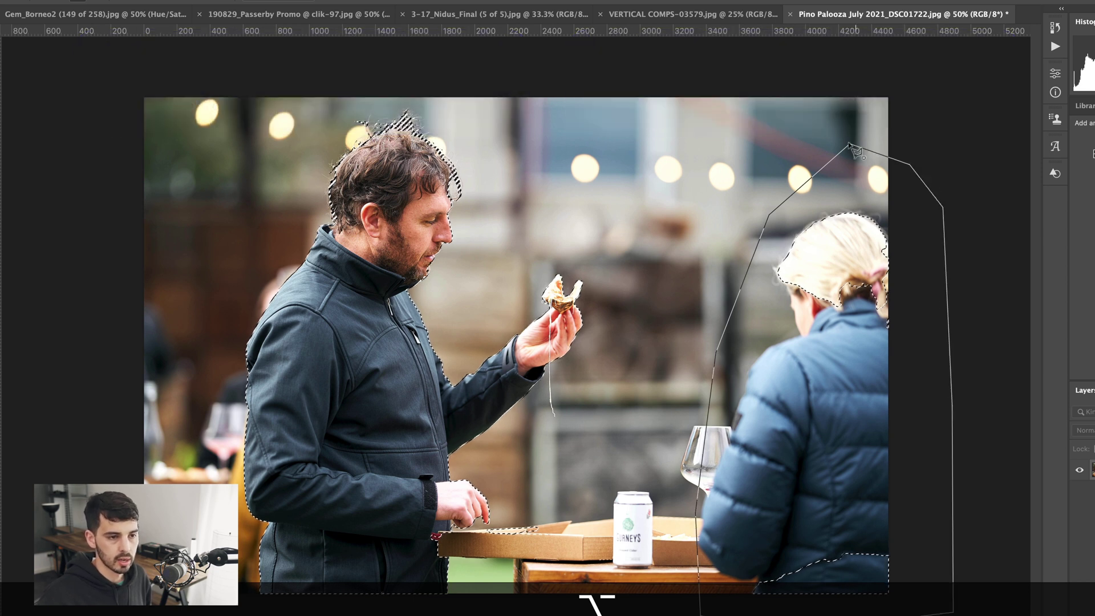
alt+click(849, 150)
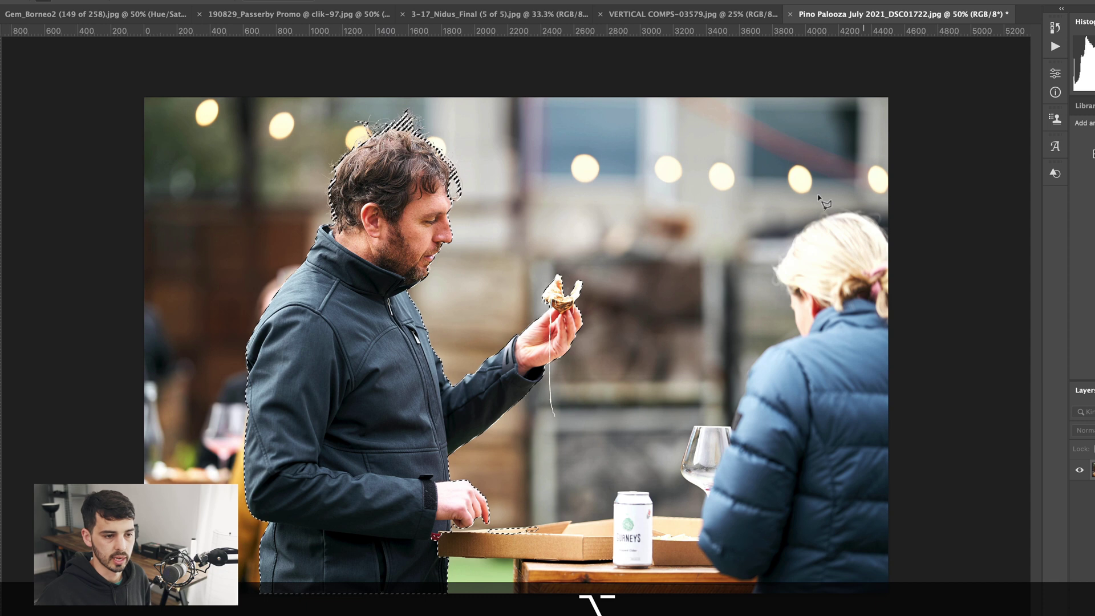
Subtract the stray selected patch along the pizza box's open lid from the selection using the Polygonal Lasso tool.
key(z)
click(502, 548)
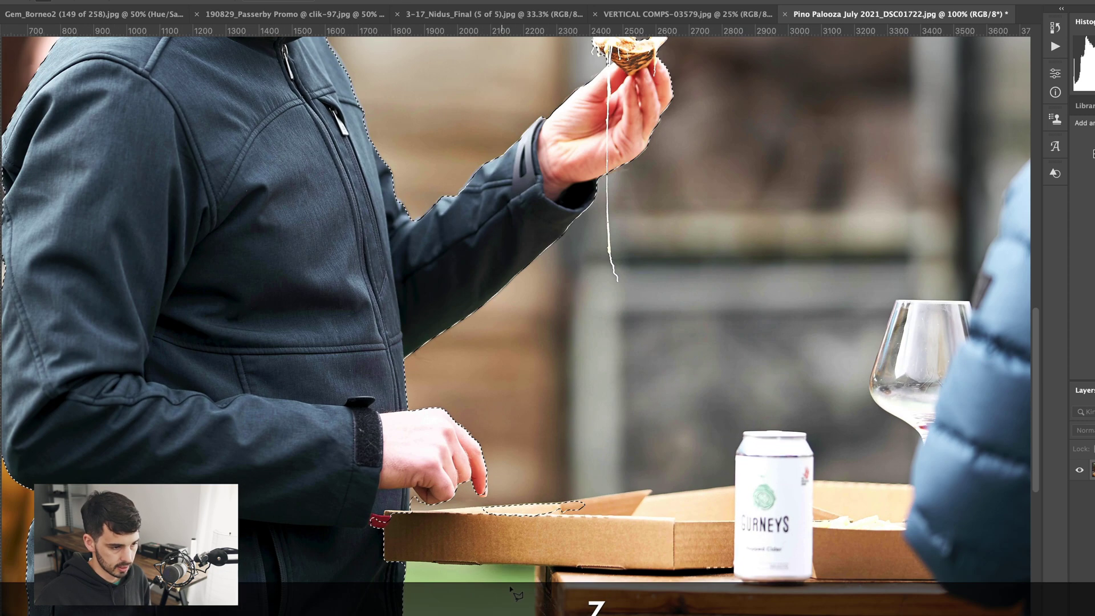
key(alt)
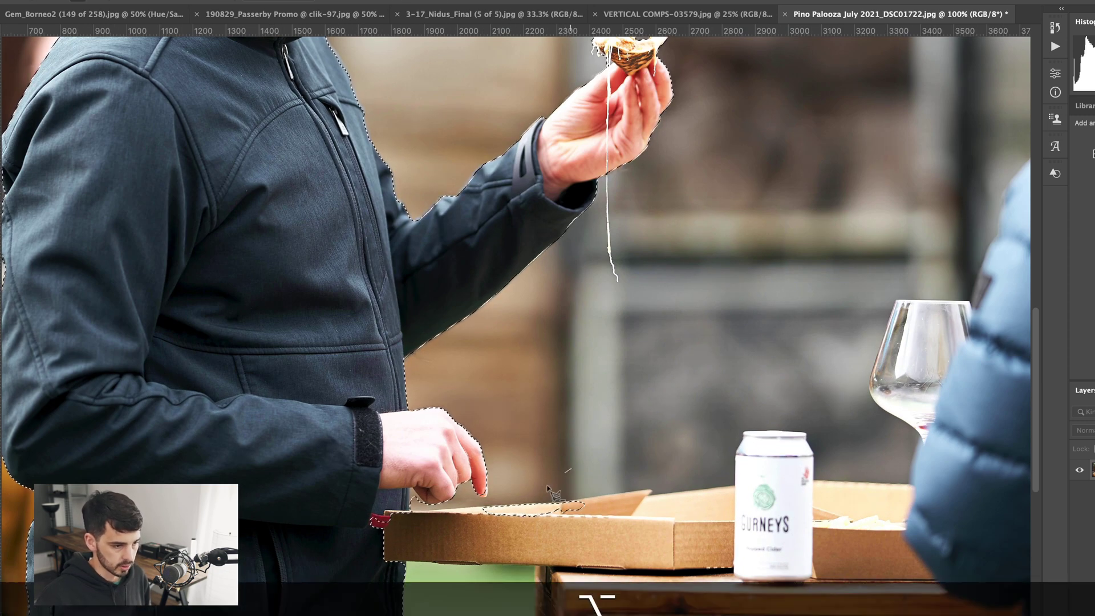
alt+click(466, 509)
alt+click(627, 526)
alt+click(626, 494)
alt+click(571, 469)
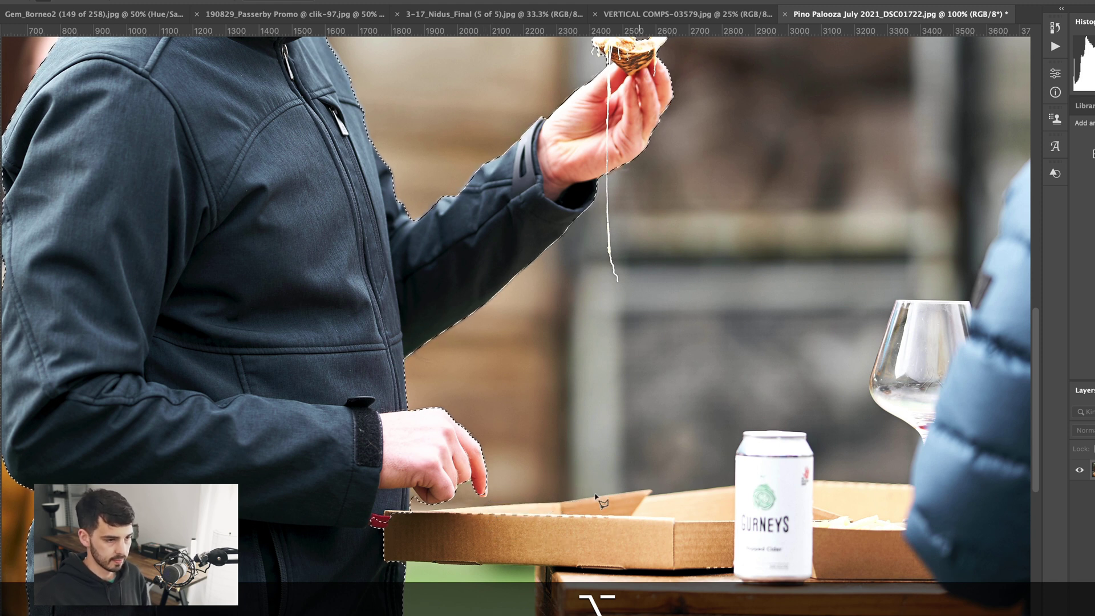
Copy the selected man onto a new layer, and make the Background layer active.
scroll(665, 325, up, 5)
scroll(664, 328, down, 2)
scroll(665, 328, up, 2)
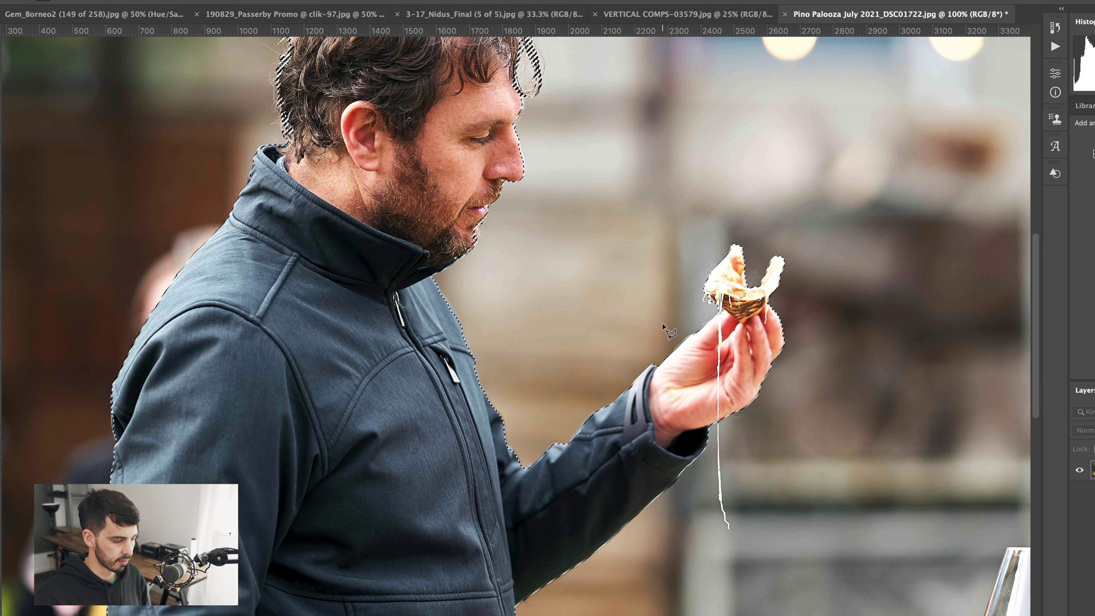
key(z)
alt+click(661, 320)
alt+click(656, 316)
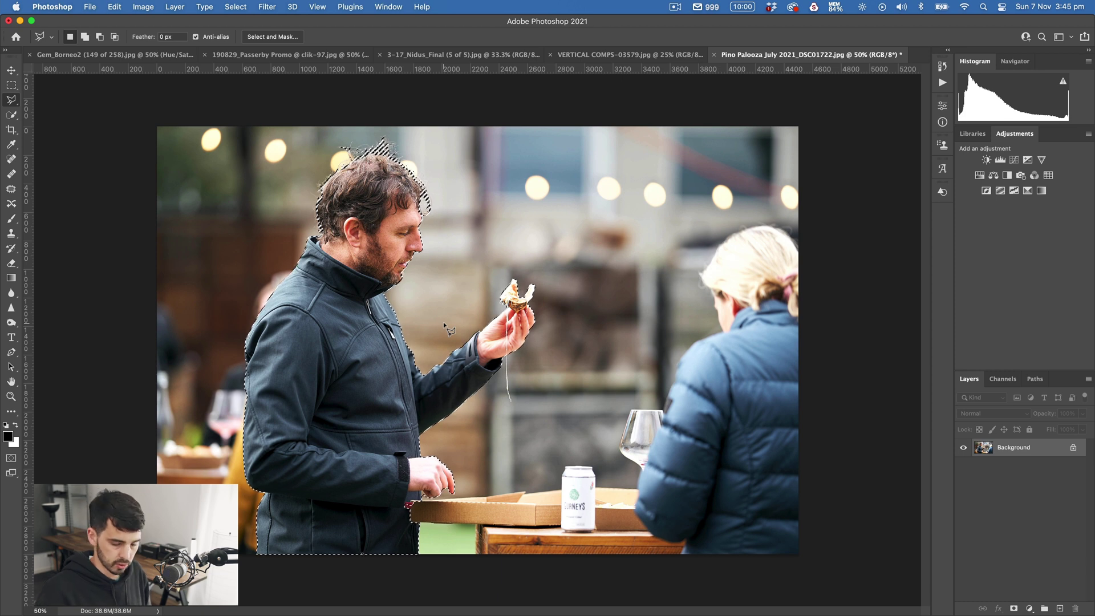
key(super+j)
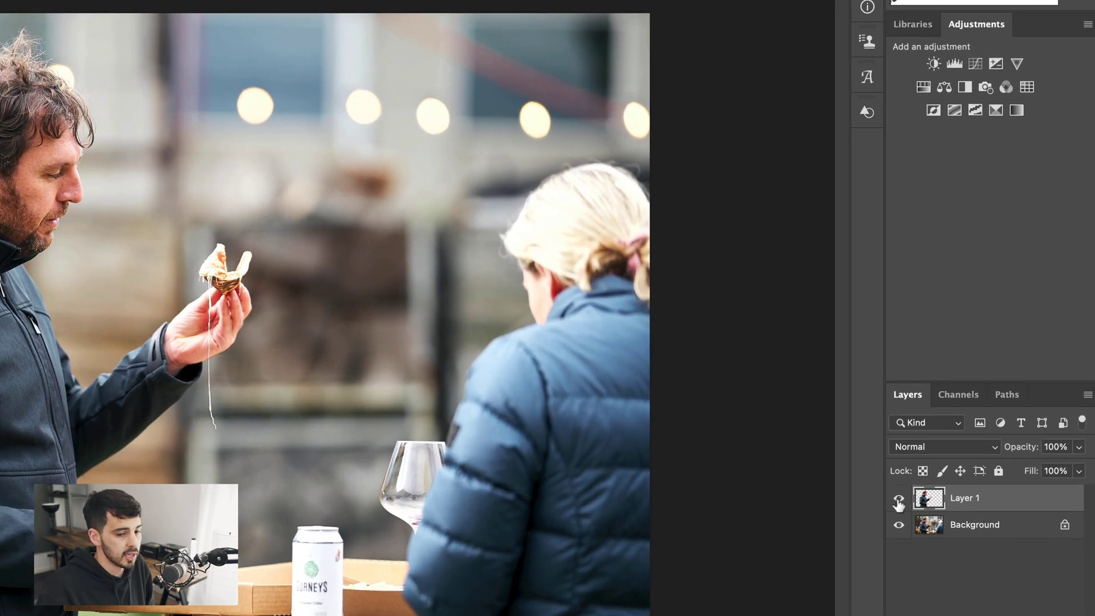
click(1002, 530)
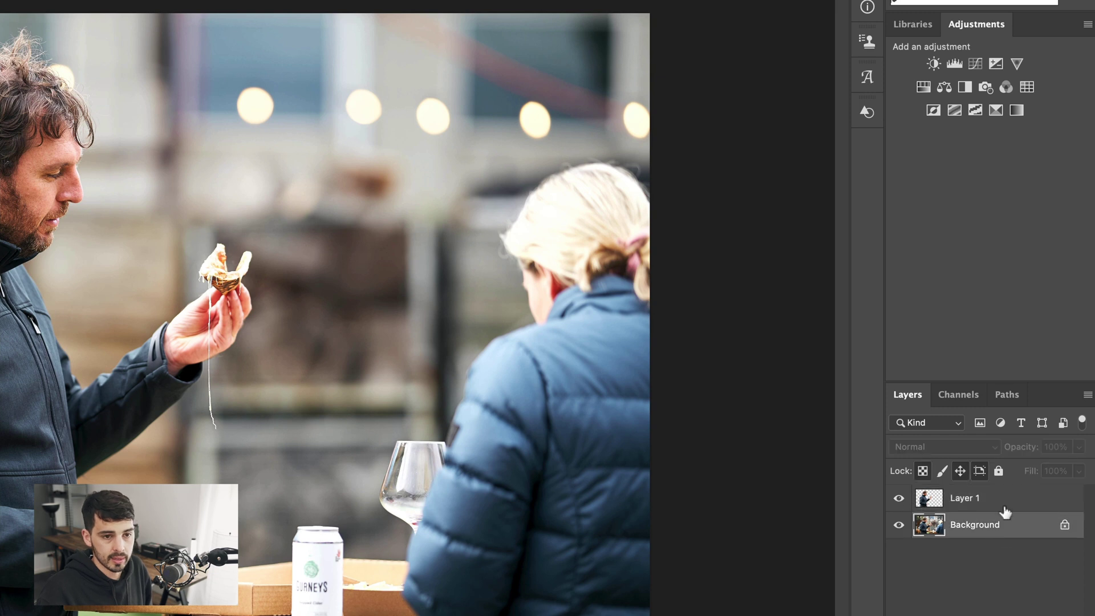
Darken the background behind the copied man with a Brightness/Contrast adjustment layer at brightness -42.
click(935, 64)
drag(749, 74, 725, 80)
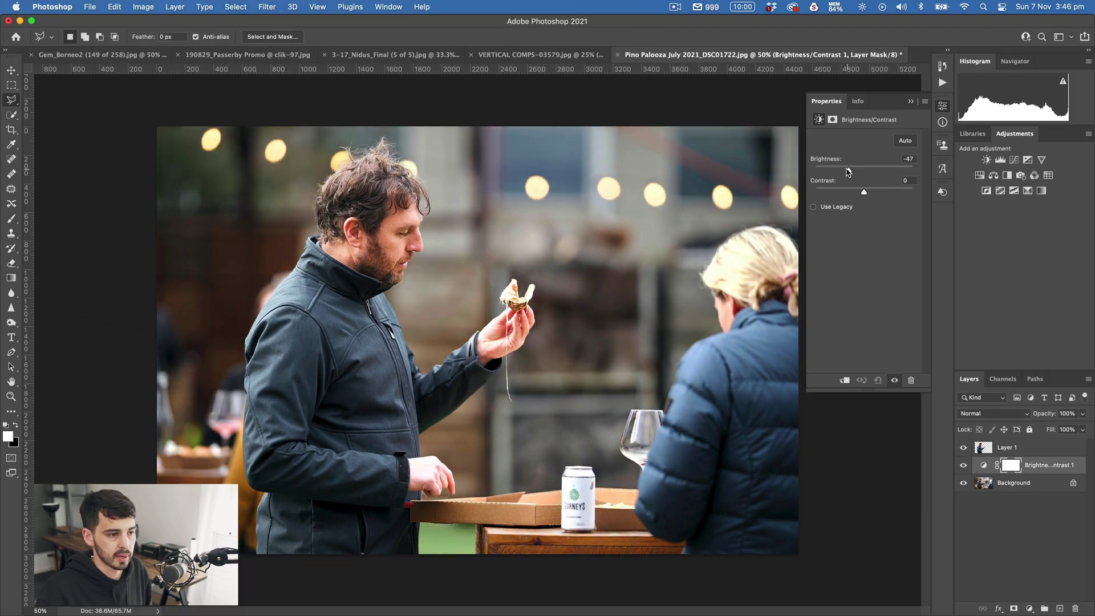
mouse_move(848, 172)
mouse_down()
mouse_move(872, 171)
mouse_move(850, 173)
mouse_up()
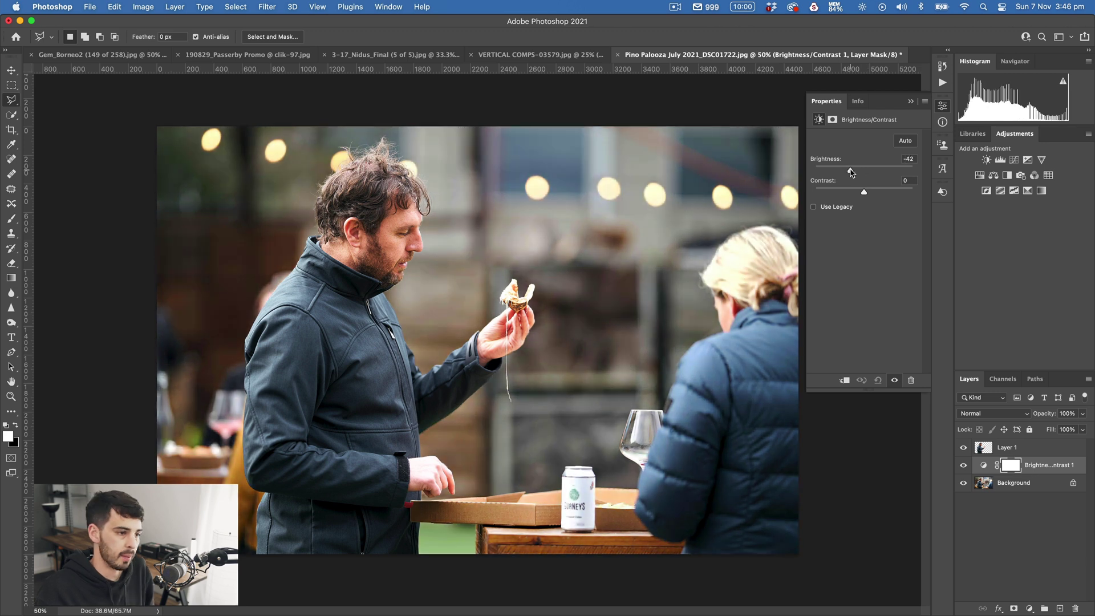
Undo the brightness adjustment and the man's copied layer, back to the active selection on the Background layer.
key(super+z)
key(super+z)
key(super+z)
key(super+z)
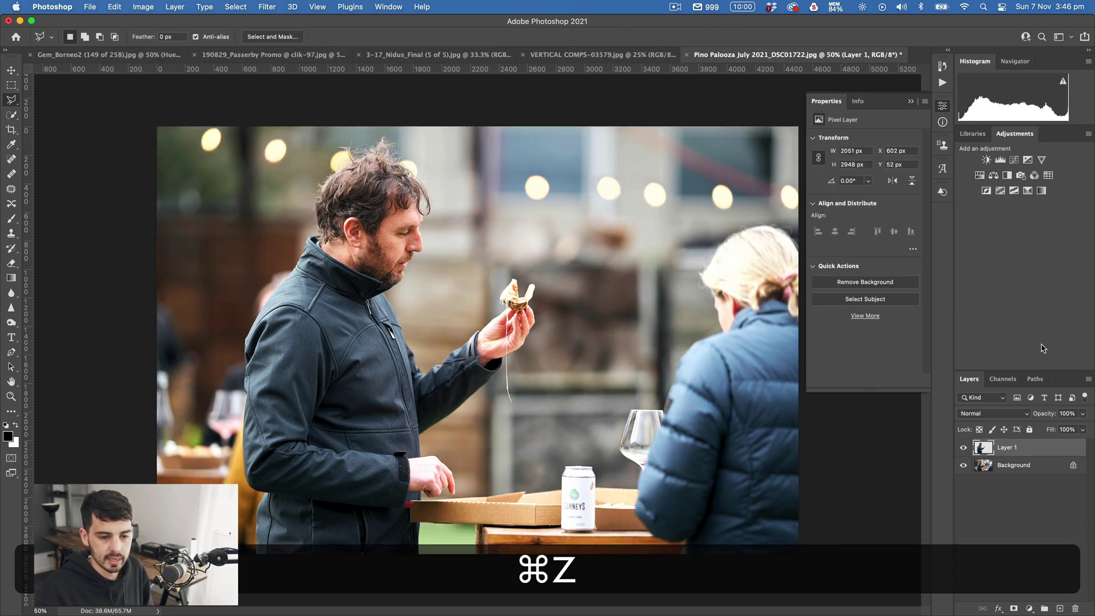
key(super+z)
key(super+z)
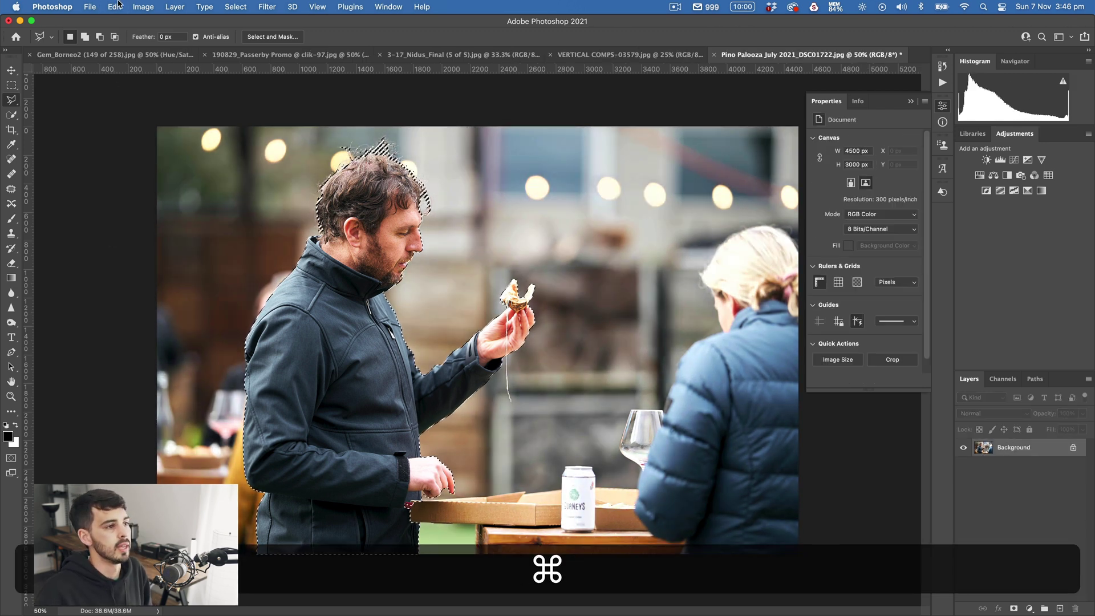
Output the man's selection through Select and Mask as a New Layer with Layer Mask.
click(235, 6)
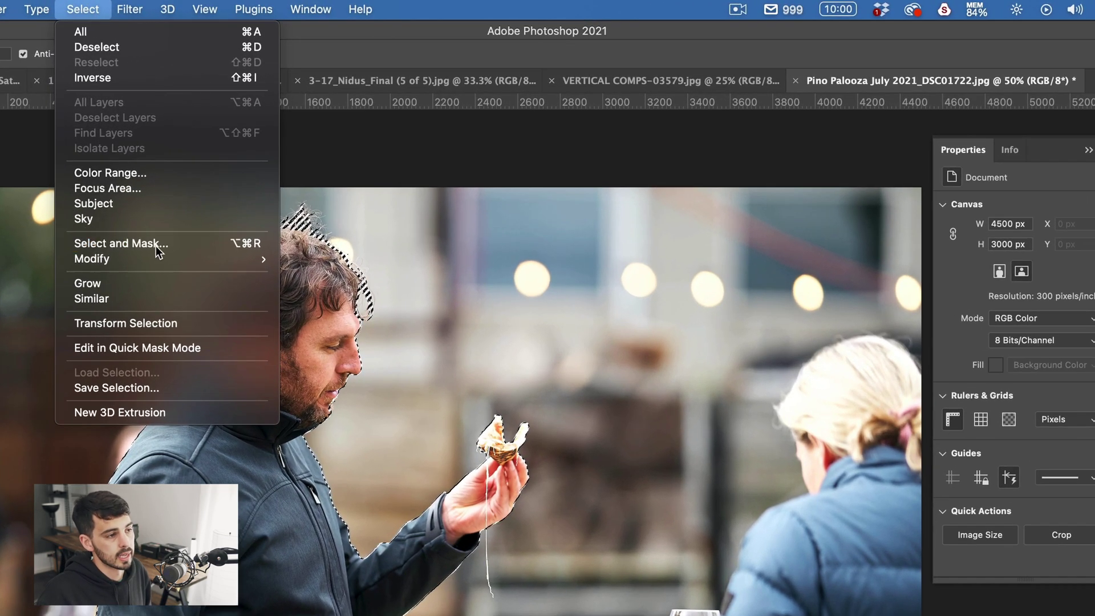
click(152, 243)
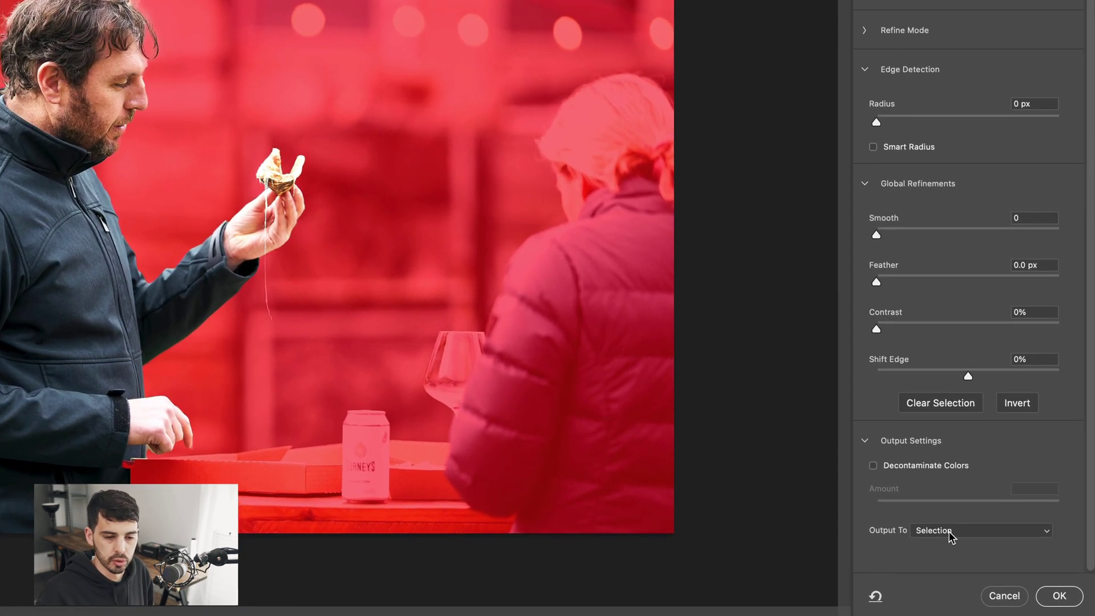
click(989, 552)
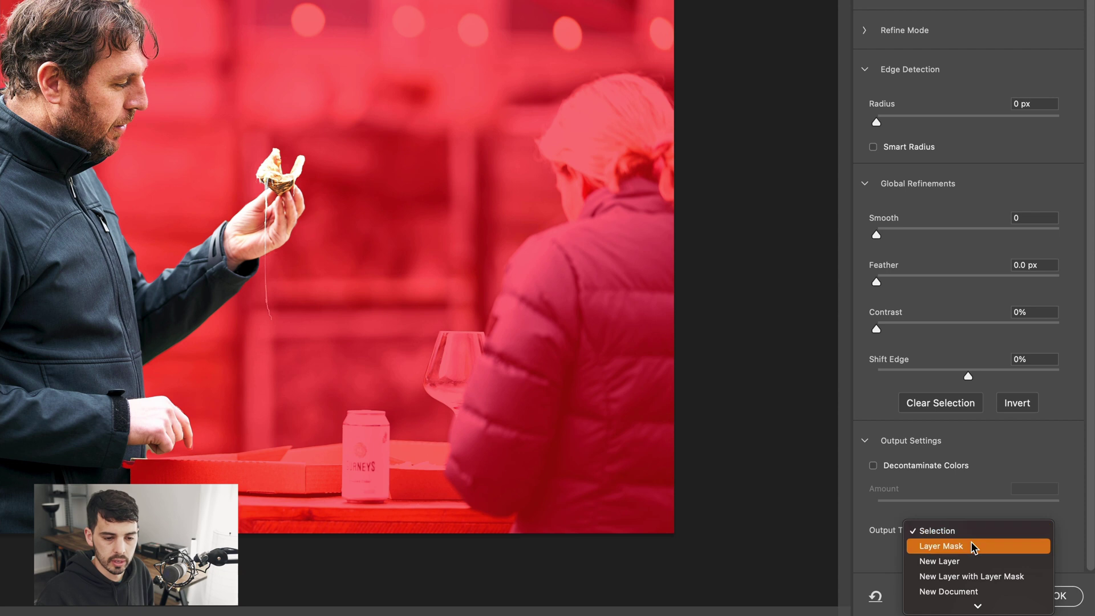
click(971, 577)
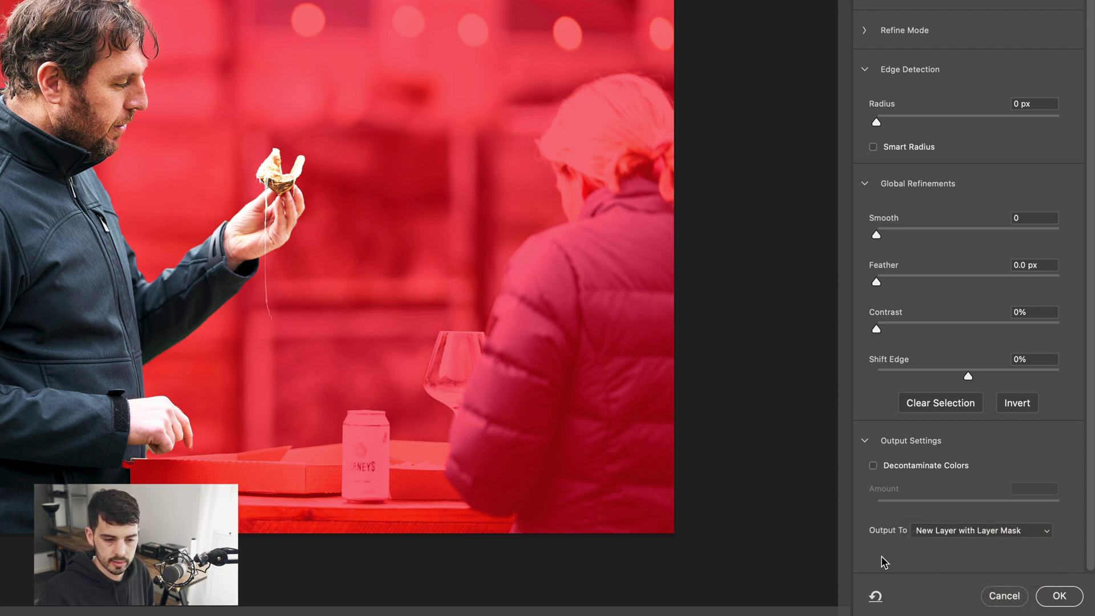
click(1048, 595)
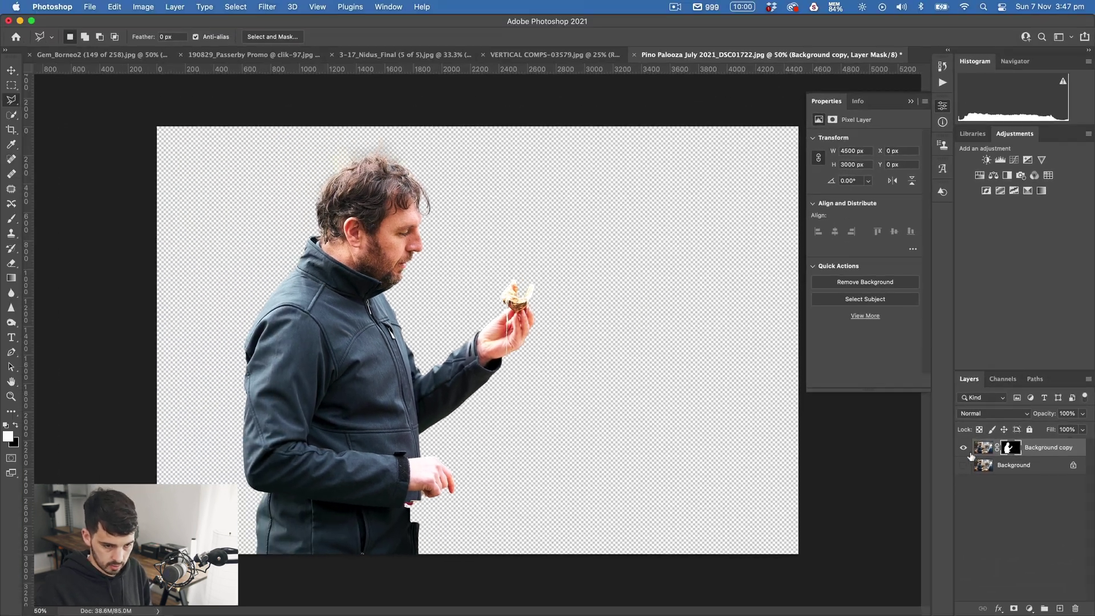
Show the Background layer again and inspect the Background copy's layer mask on its own.
click(963, 465)
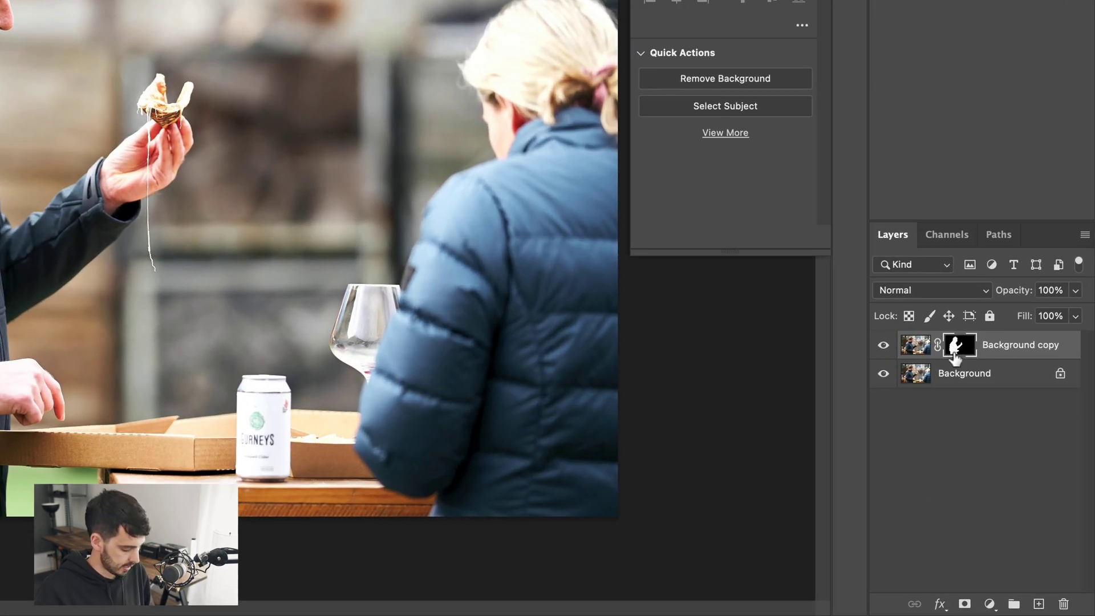
alt+click(956, 346)
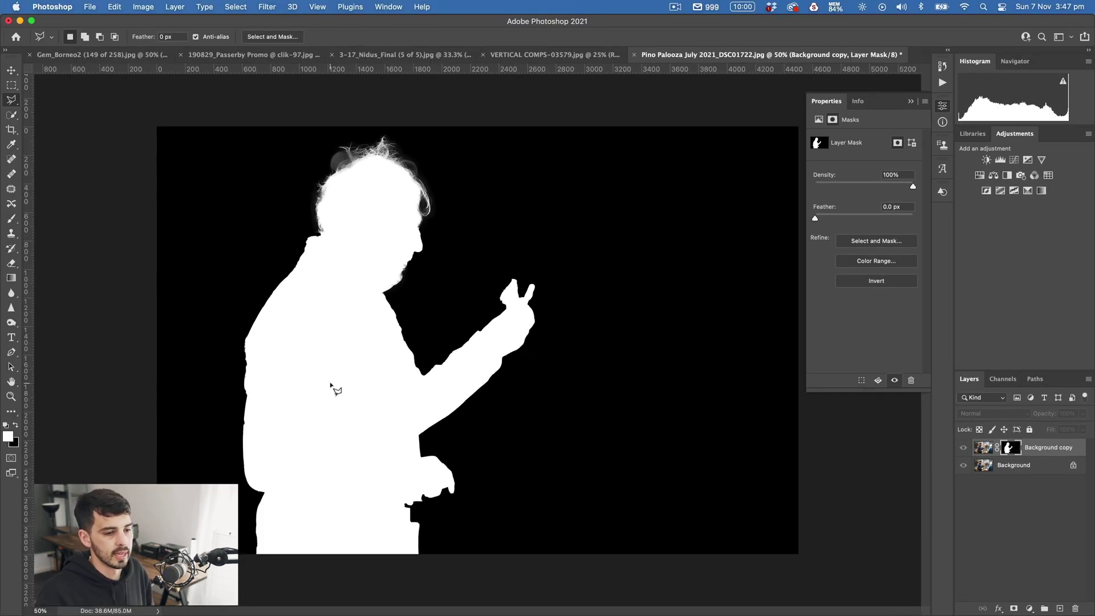
alt+click(1011, 448)
Try darkening only the Background layer with a Brightness/Contrast adjustment layer beneath the masked copy.
click(1032, 469)
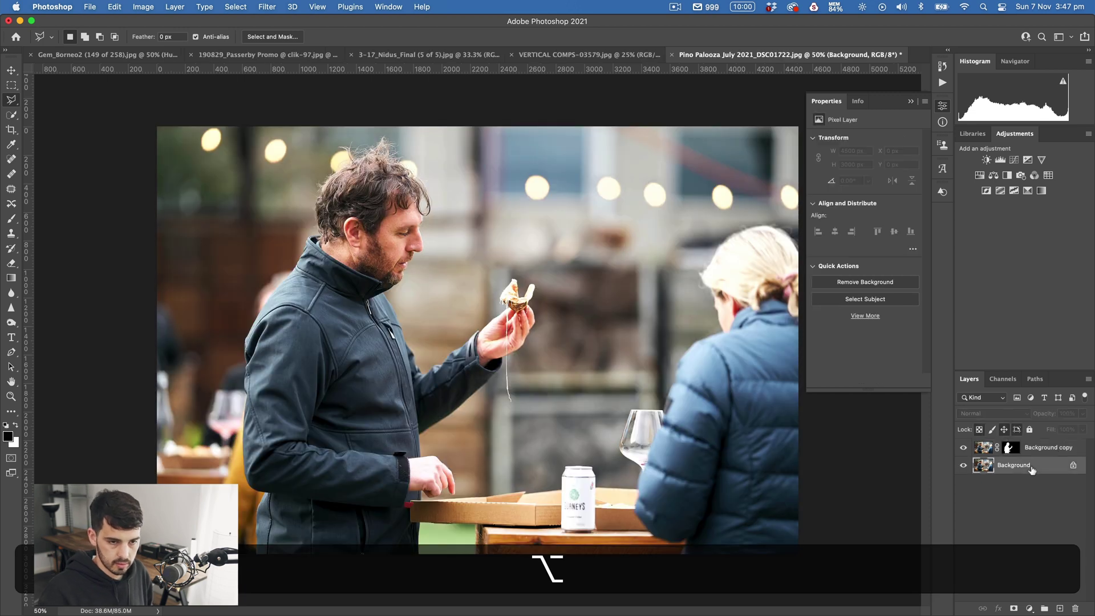
click(986, 159)
drag(863, 168, 843, 172)
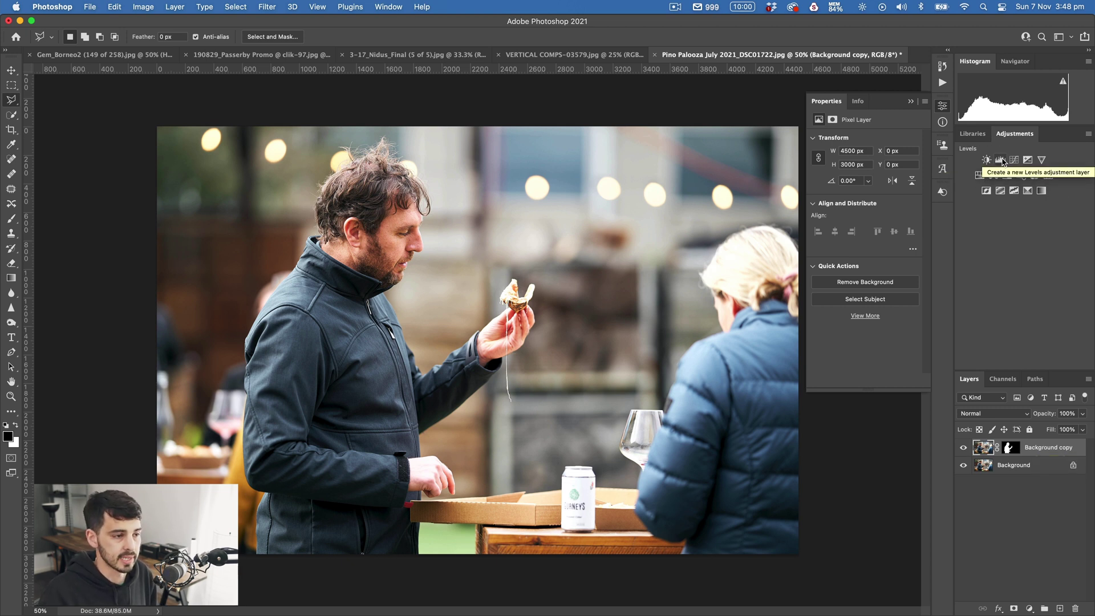
Add a Levels adjustment layer above Background copy and replace its mask with the man's mask moved from Background copy.
click(1000, 161)
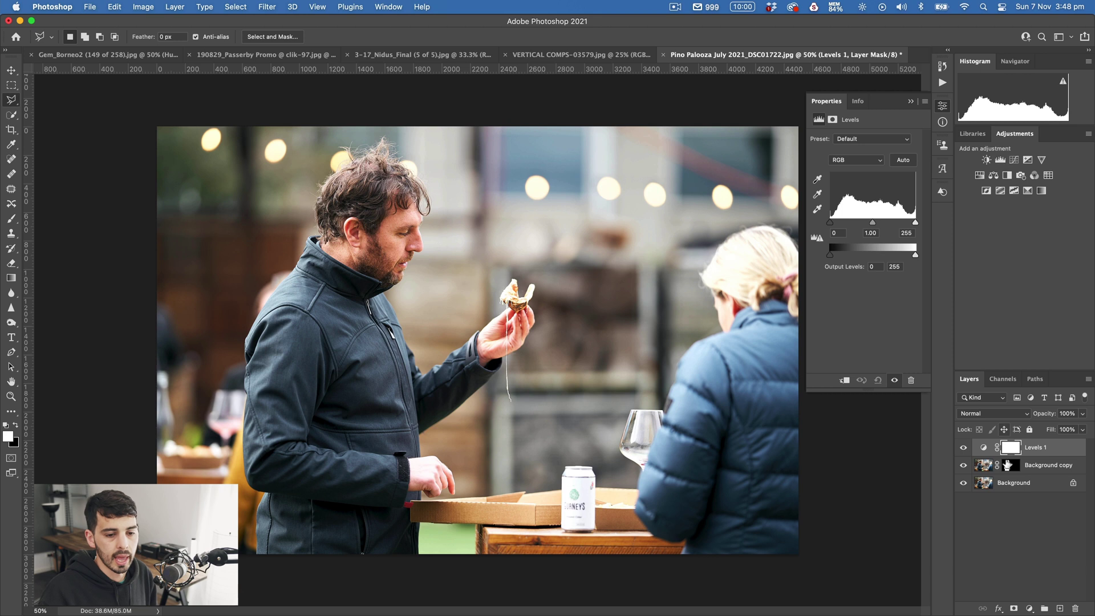
click(1009, 448)
drag(987, 531, 985, 505)
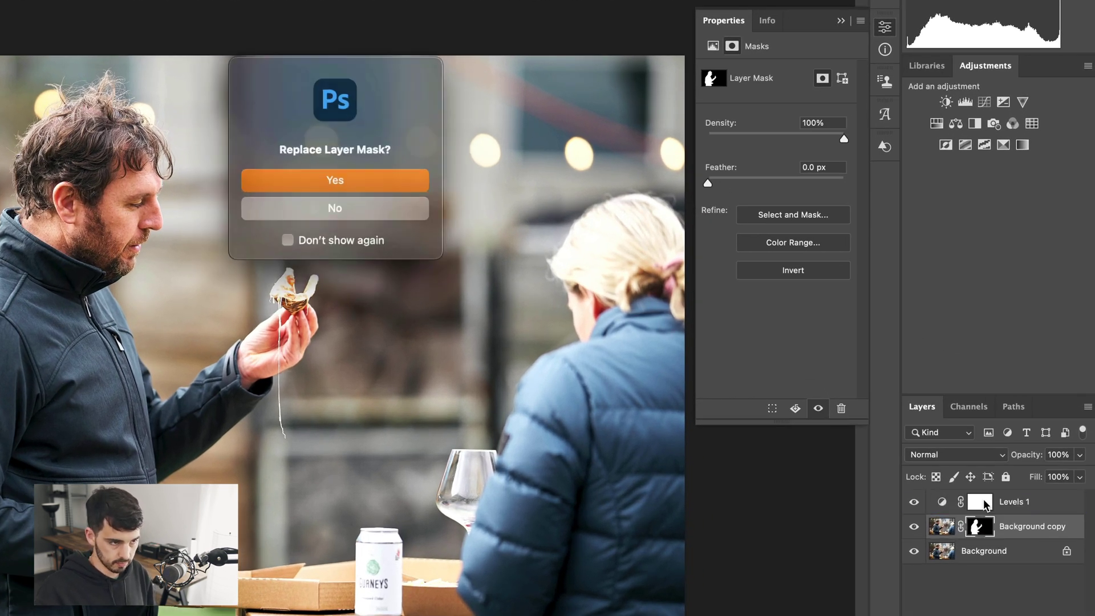
click(323, 179)
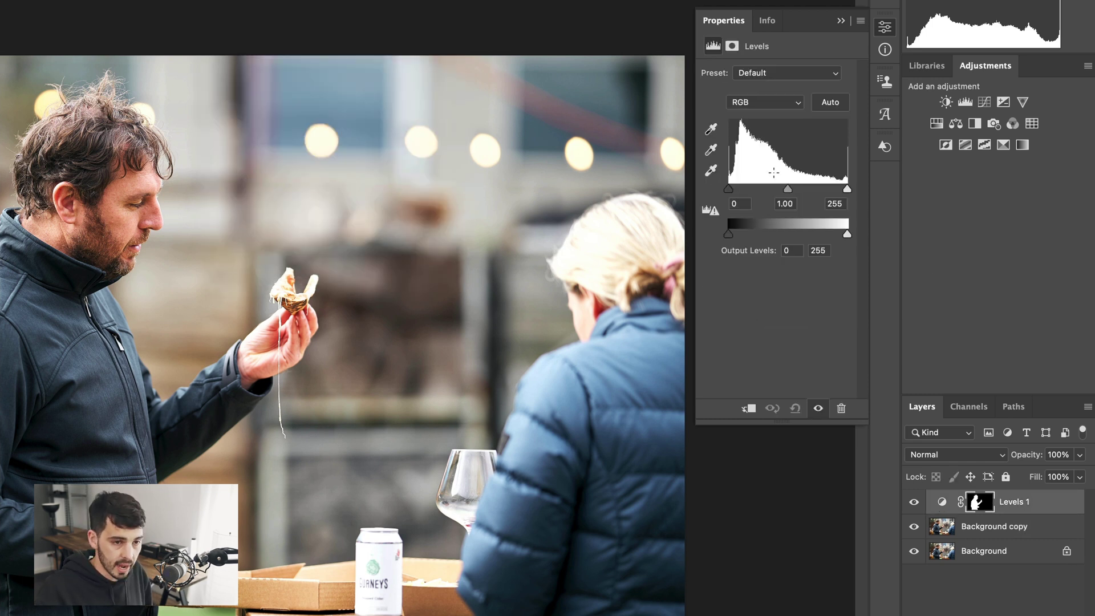
Set the masked Levels adjustment to black input 29 and midtone 1.57, and view its layer mask alone.
drag(789, 187, 769, 190)
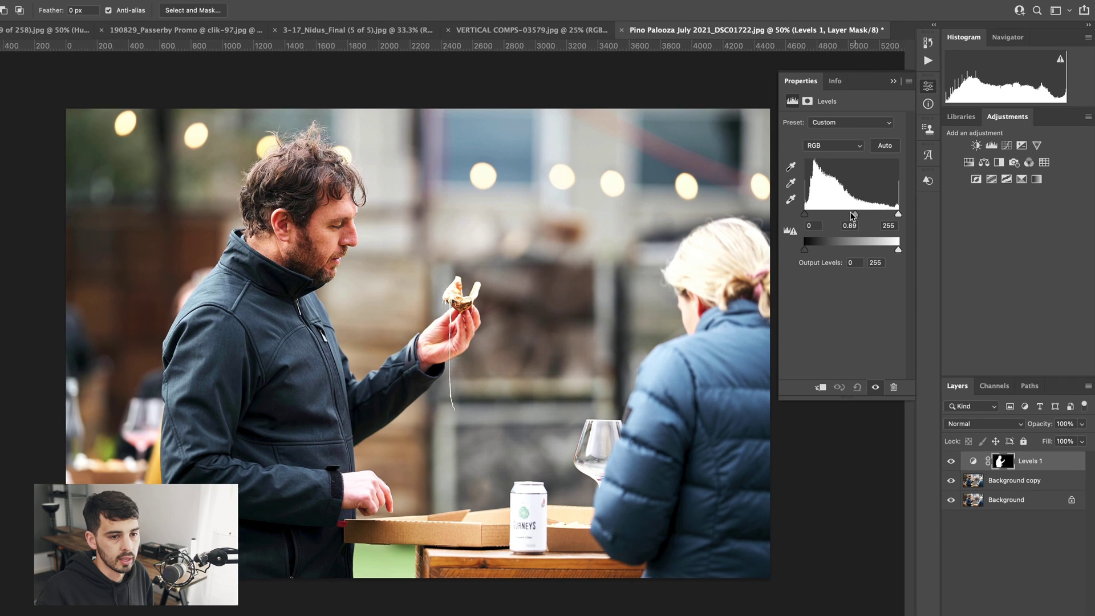
drag(831, 223, 839, 223)
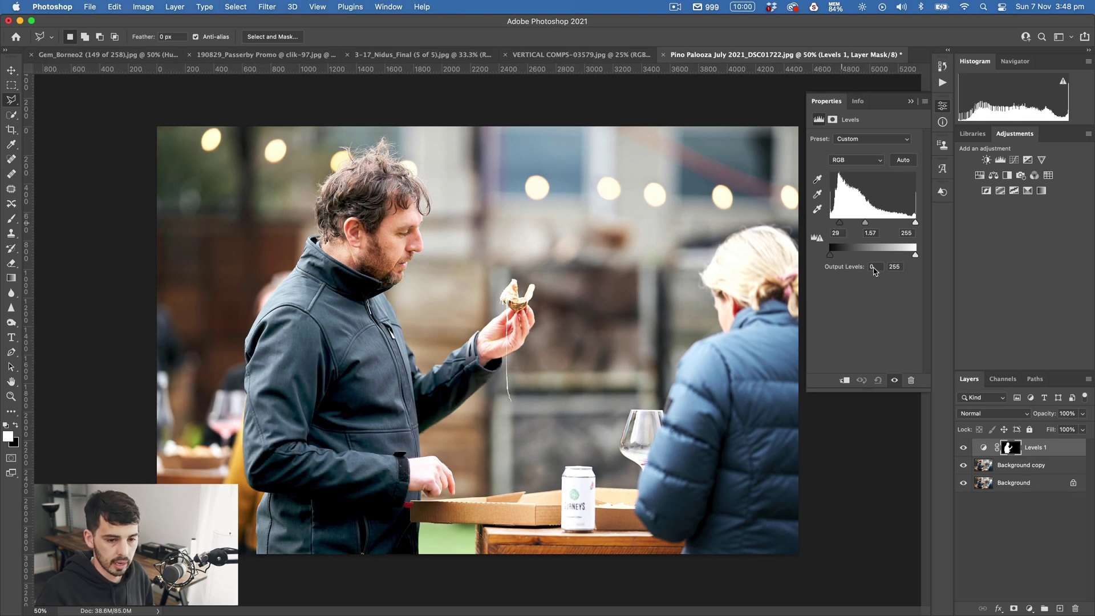
alt+click(1008, 448)
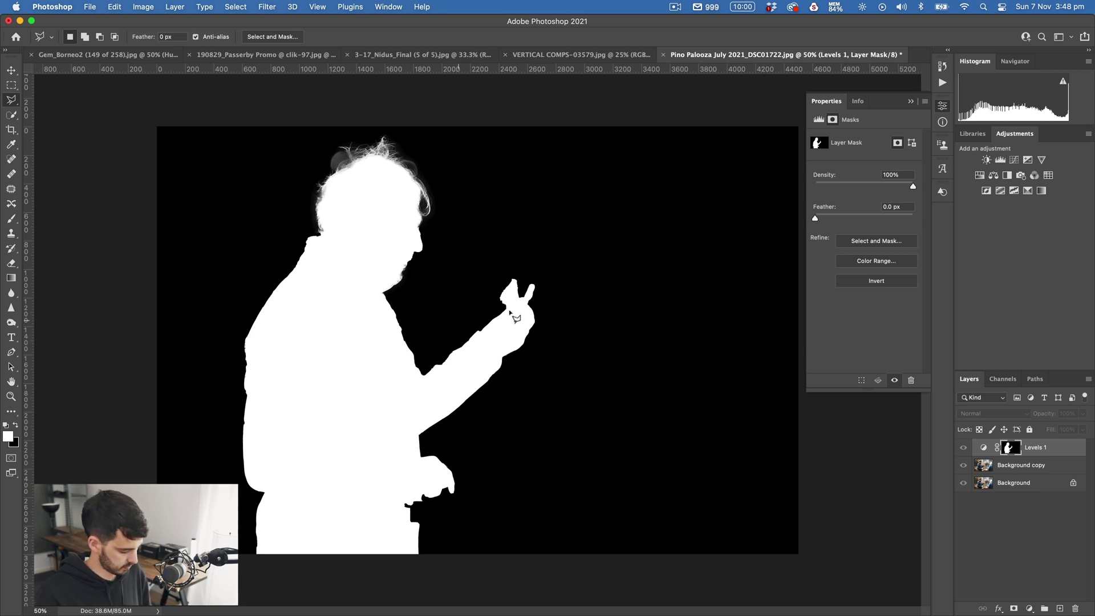
Set the Levels adjustment to black input 37 and midtone 1.10, and compare the result against the original Background alone.
click(984, 447)
drag(868, 224, 843, 226)
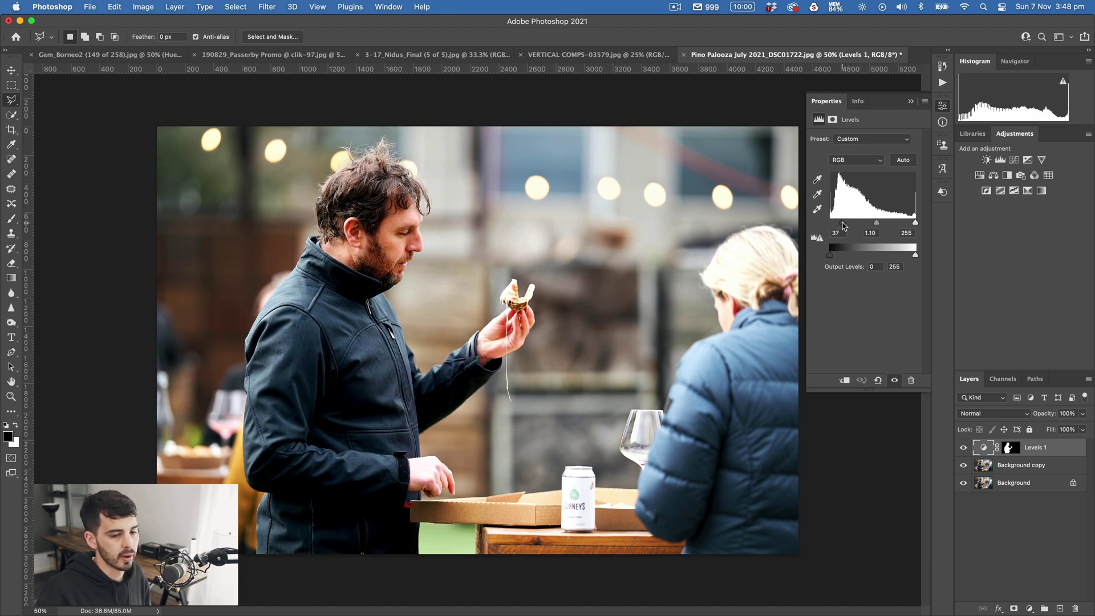
alt+click(964, 484)
alt+click(963, 484)
alt+click(964, 484)
alt+click(964, 483)
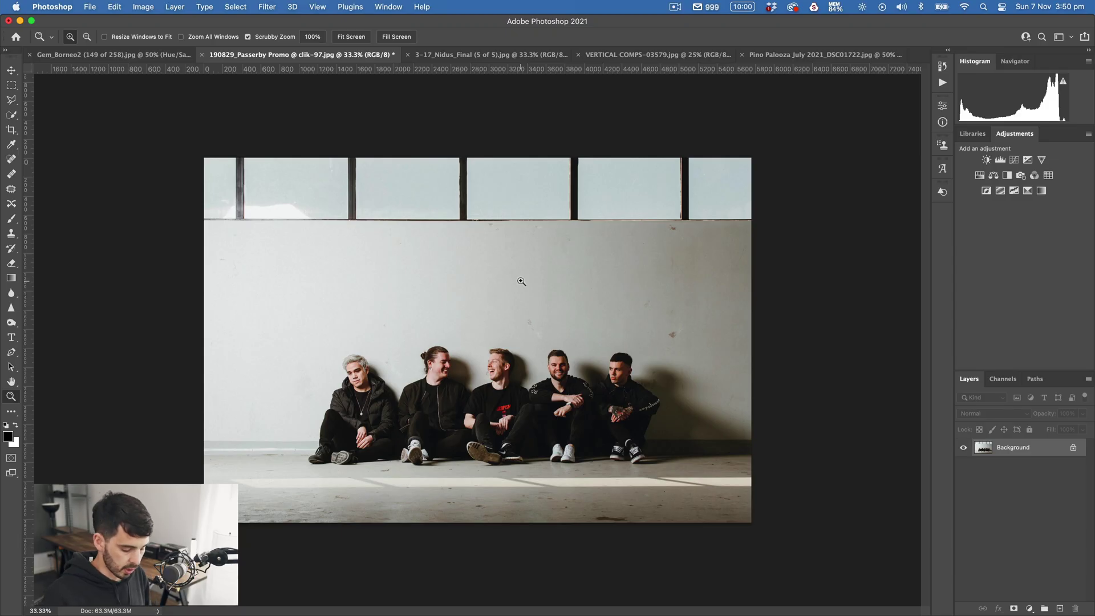
Duplicate the Background layer of the seated band photo onto a new layer for retouching.
key(super+j)
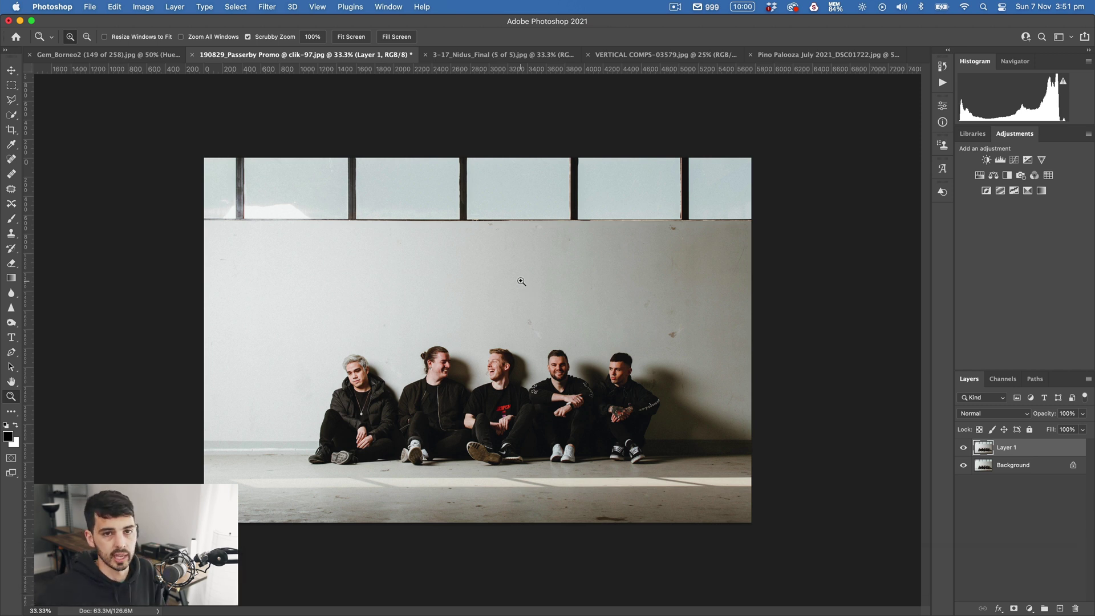
key(z)
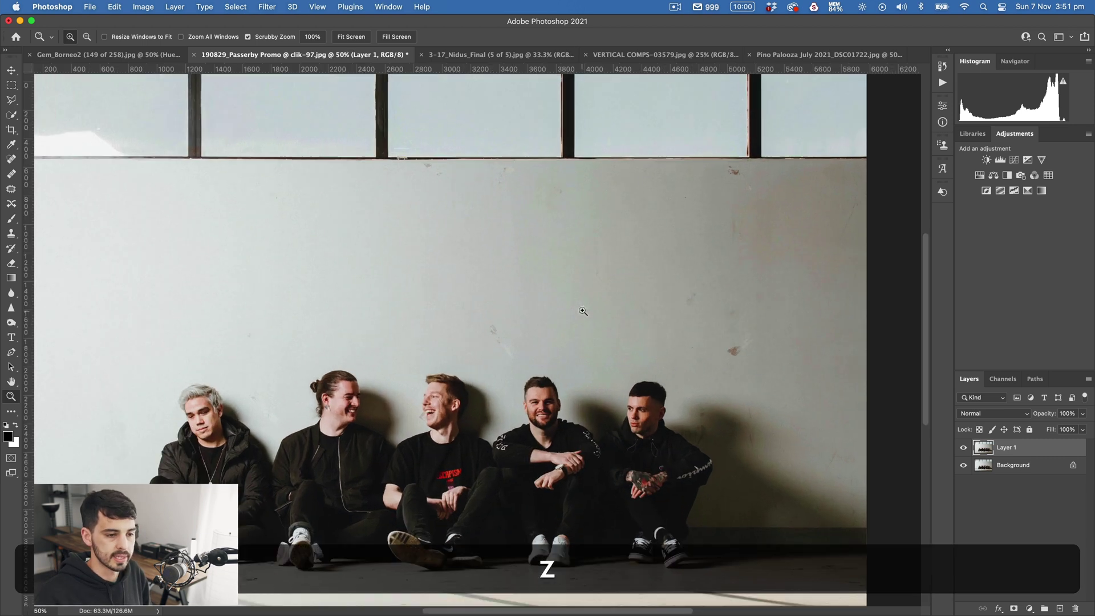
click(583, 311)
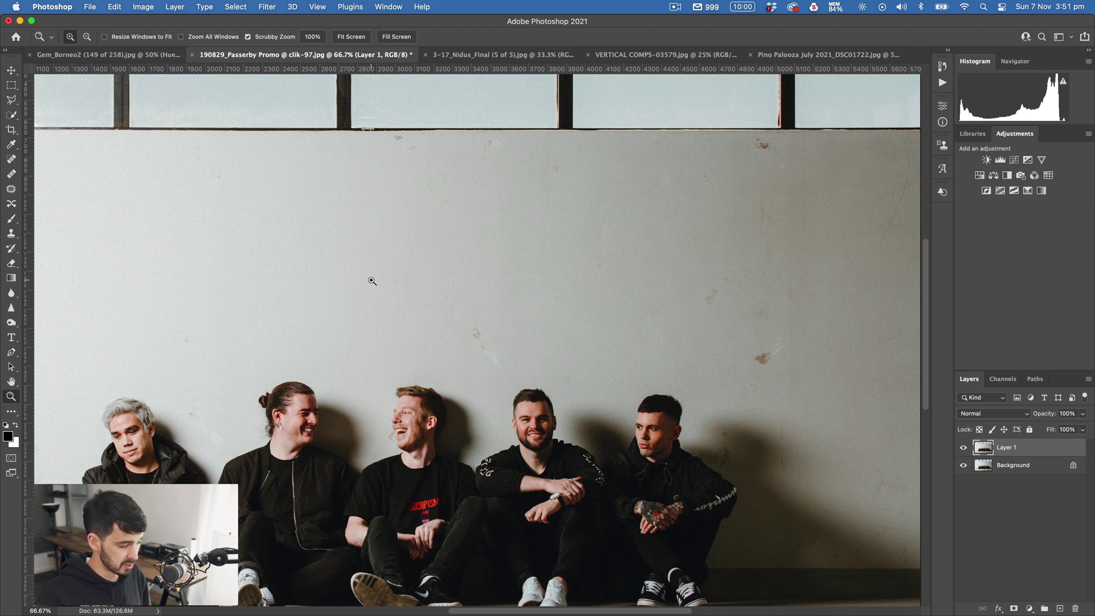
Remove the stains and scuff marks from the blank wall above the band with the Spot Healing Brush tool.
key(j)
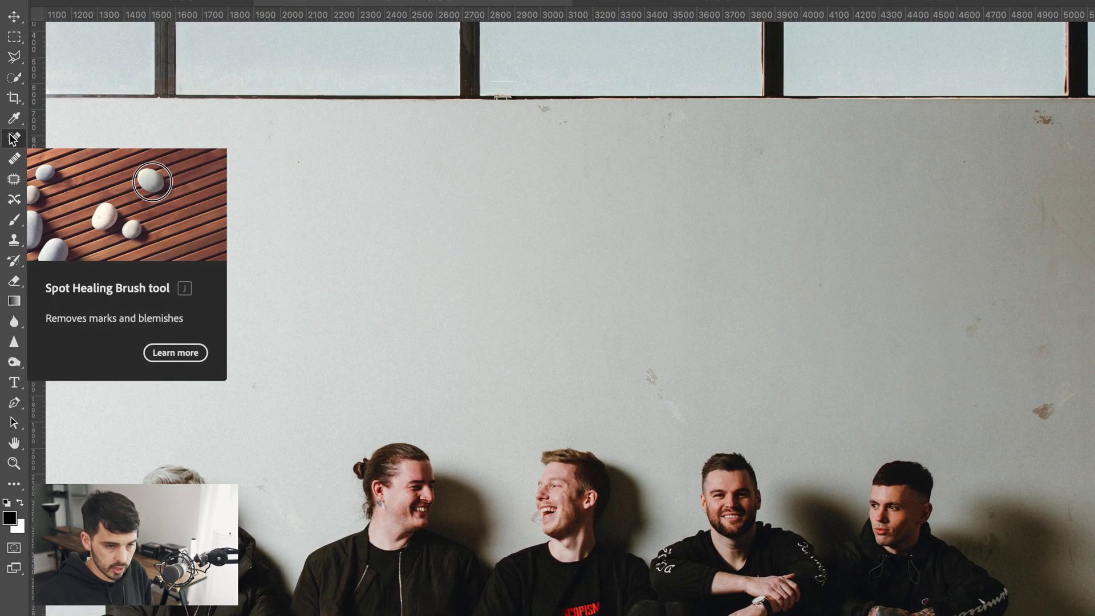
drag(1034, 407, 1069, 400)
drag(989, 313, 978, 322)
click(1033, 364)
drag(1042, 347, 1043, 345)
mouse_move(1055, 142)
mouse_down()
mouse_move(1026, 123)
mouse_move(1037, 125)
mouse_up()
drag(1050, 150, 1069, 145)
drag(1046, 226, 1032, 213)
drag(653, 372, 687, 407)
drag(782, 177, 723, 178)
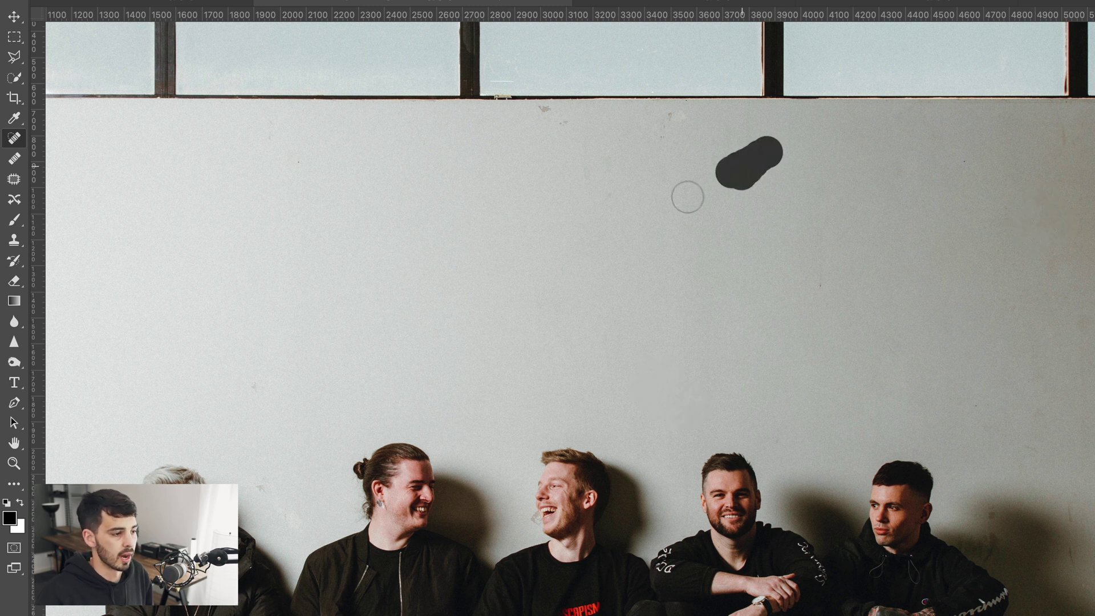
drag(239, 379, 252, 384)
drag(915, 365, 890, 335)
drag(817, 247, 823, 285)
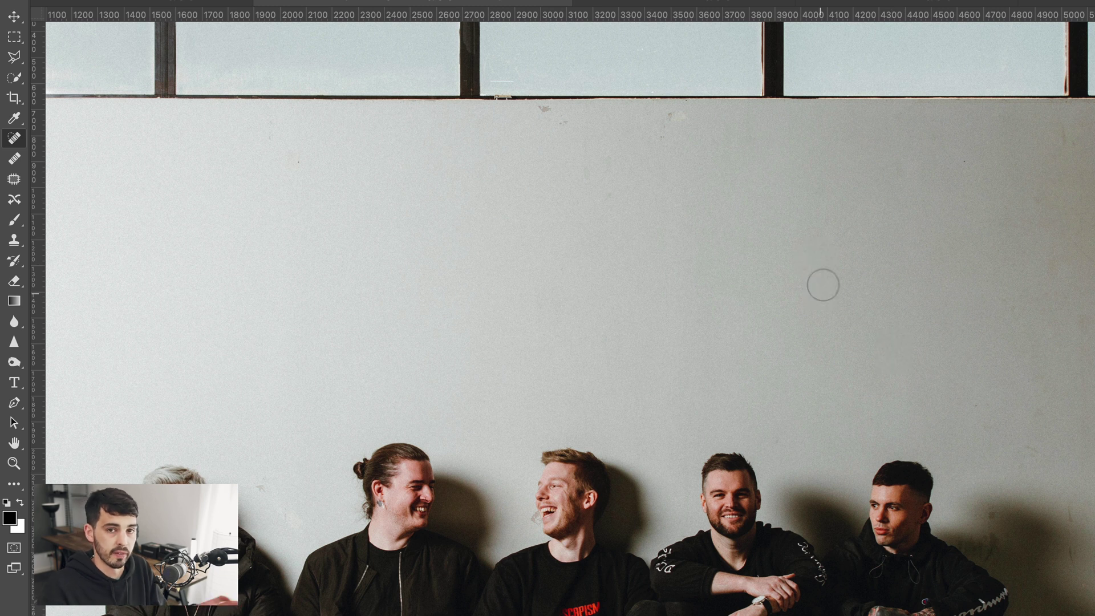
Heal the remaining marks near the wall's far left edge and just below the windows.
key(super+minus)
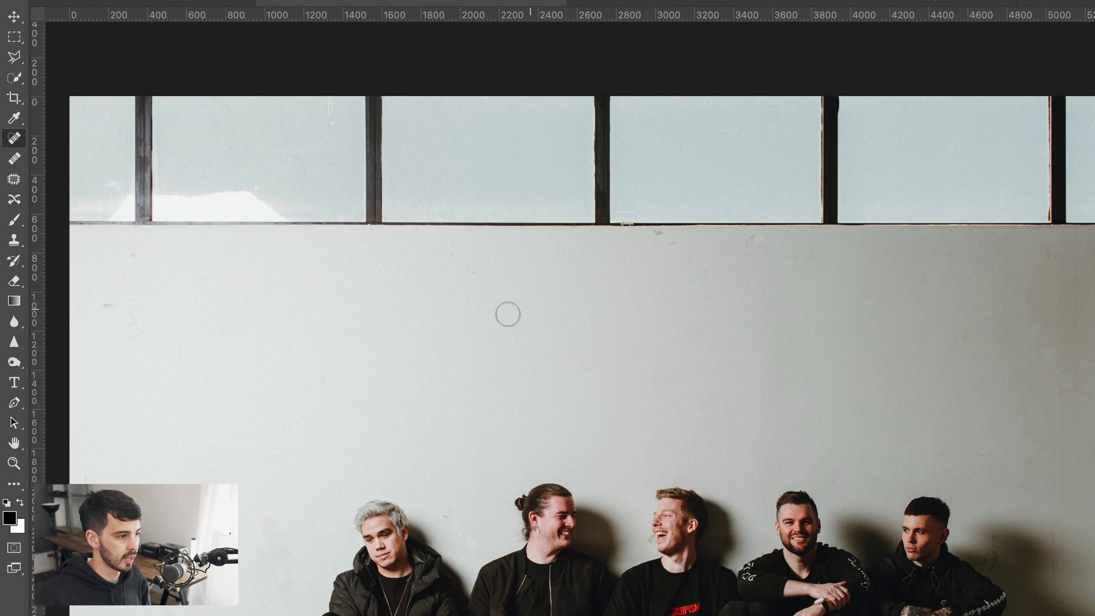
mouse_move(107, 312)
mouse_down()
mouse_move(130, 327)
mouse_move(131, 343)
mouse_up()
click(135, 260)
click(669, 248)
click(749, 250)
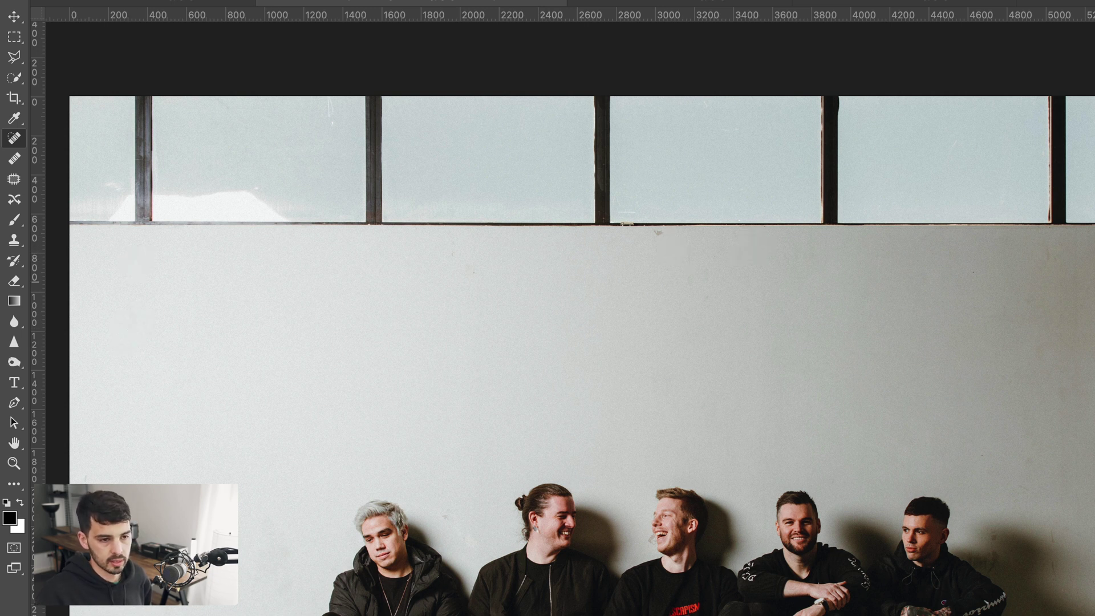
Examine the band members' faces and the wall around their heads up close with a much smaller healing brush.
key(z)
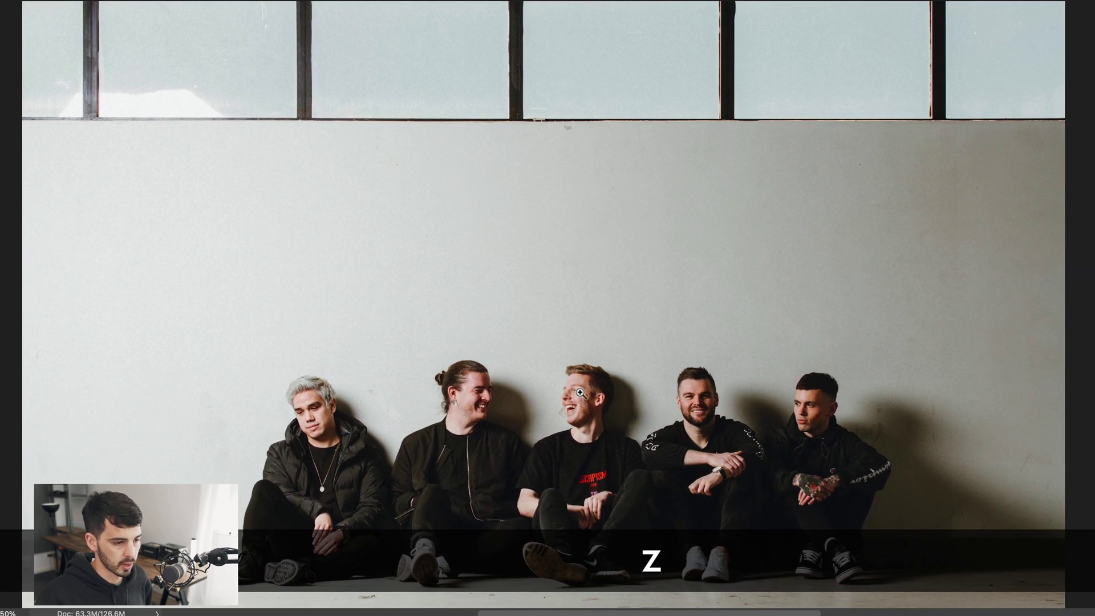
click(670, 520)
click(581, 392)
scroll(433, 421, left, 3)
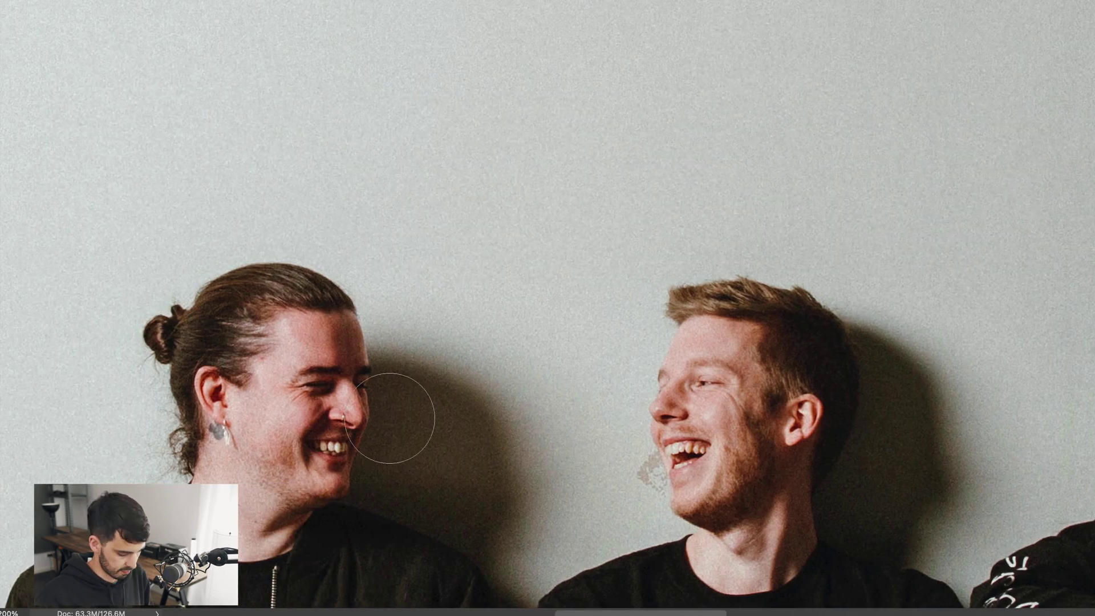
key(bracketleft)
key(bracketleft)
key(bracketleft)
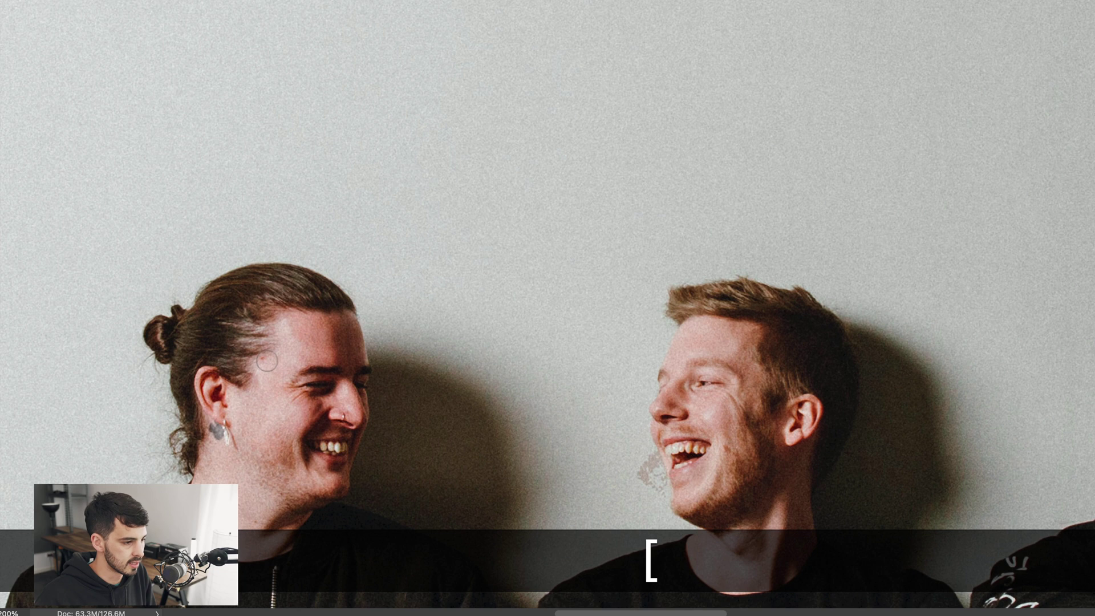
scroll(727, 407, right, 10)
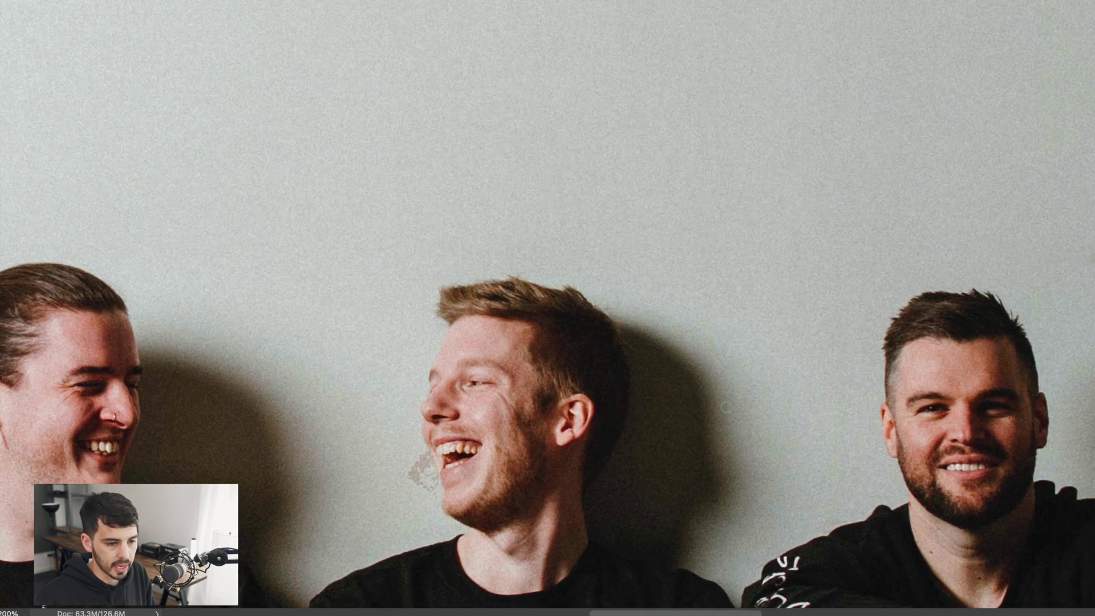
key(bracketleft)
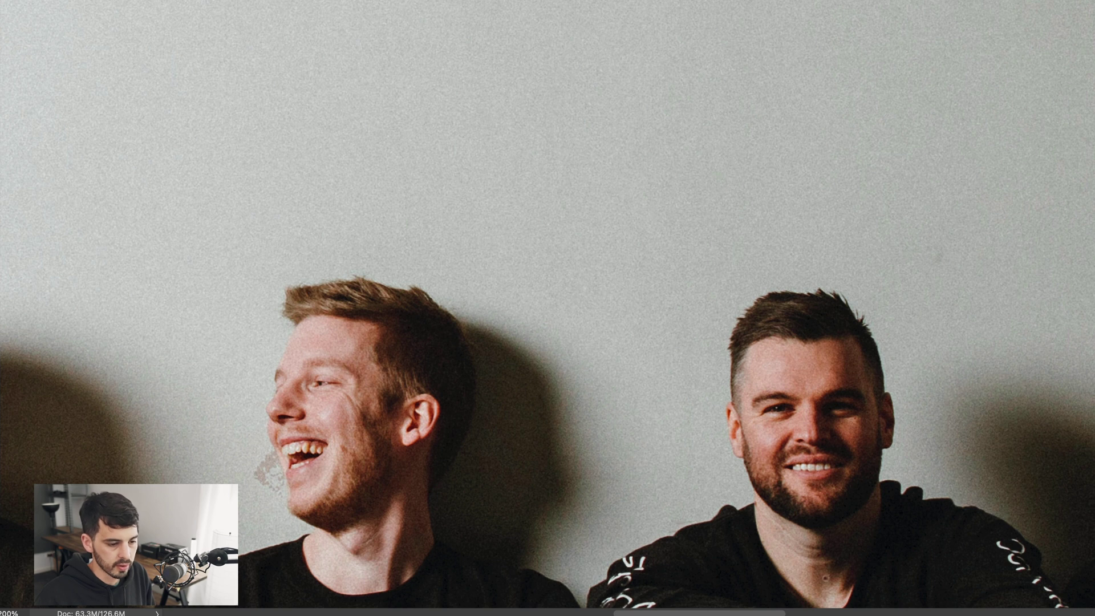
scroll(422, 534, left, 15)
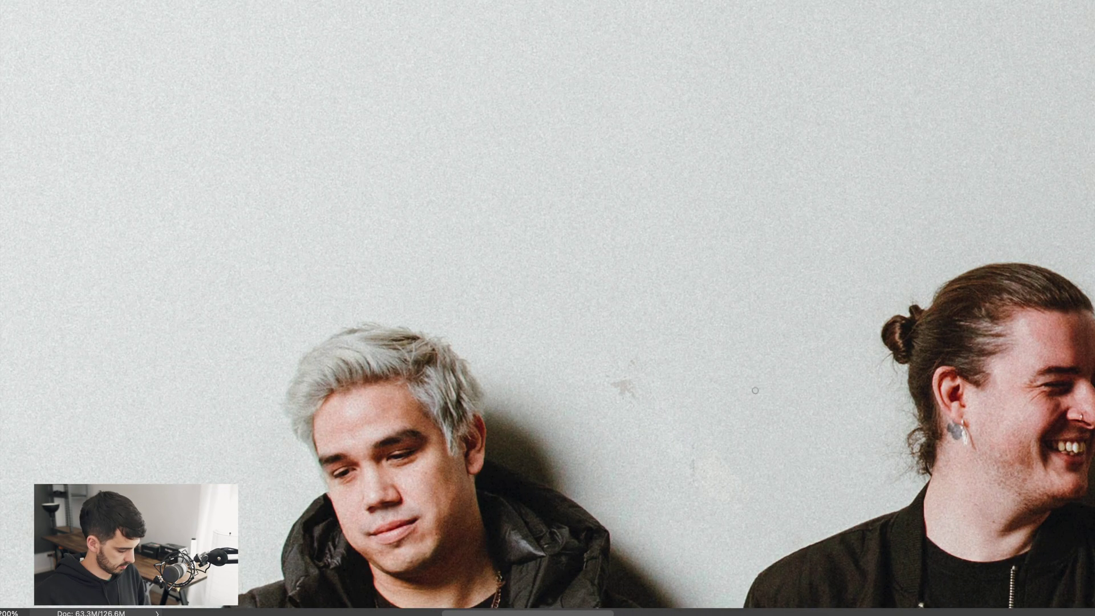
key(z)
drag(755, 390, 515, 393)
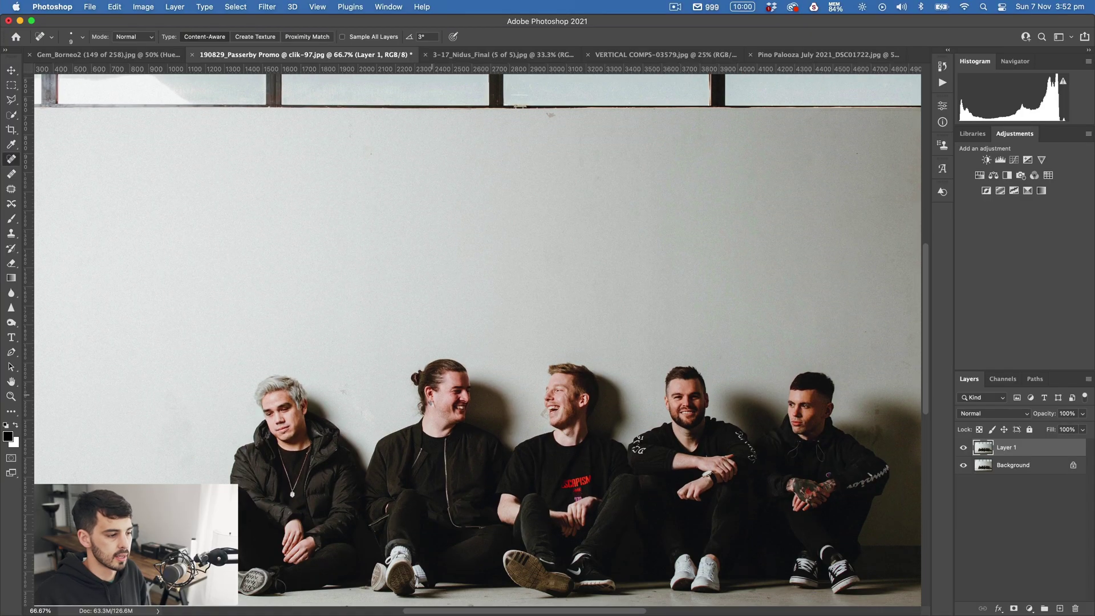
Cover the marks on the wall beside the silver-haired man's head with sampled clean wall using the Clone Stamp tool.
scroll(478, 339, left, 6)
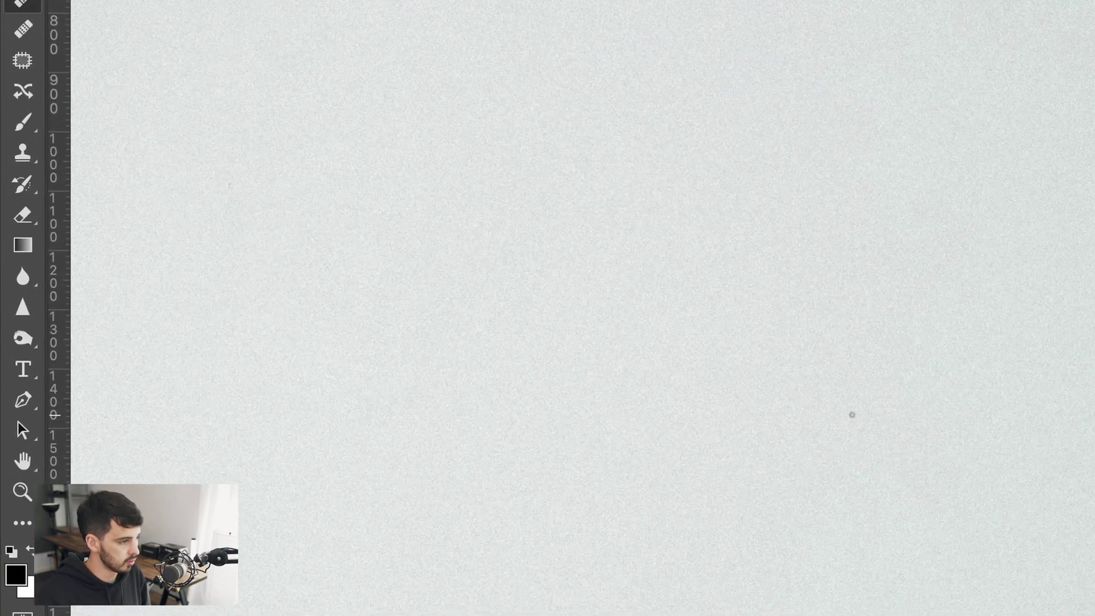
key(s)
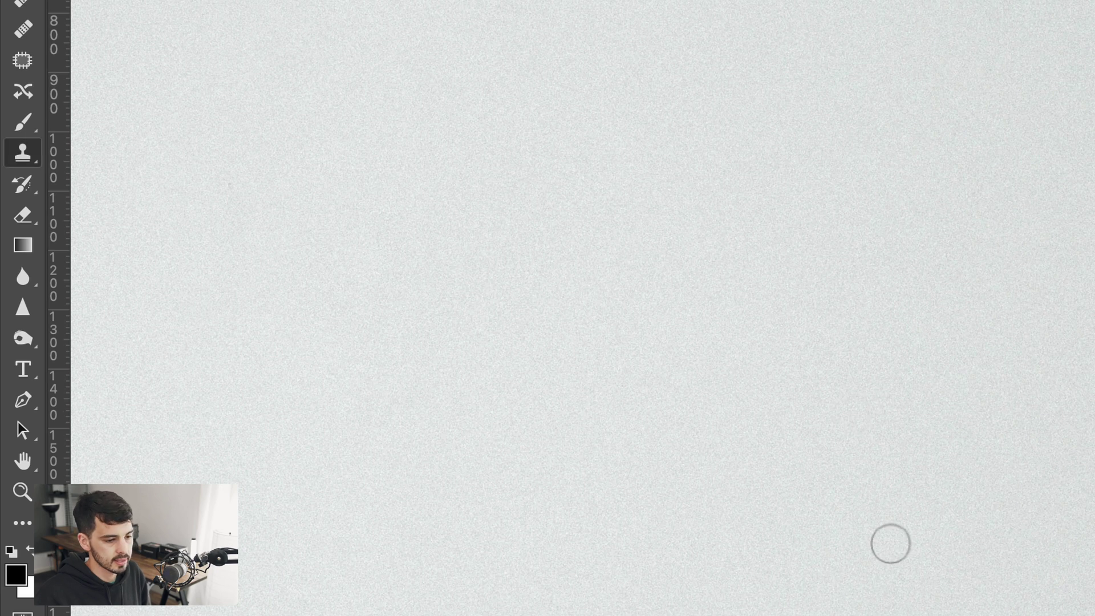
scroll(889, 542, down, 12)
key(z)
click(1078, 456)
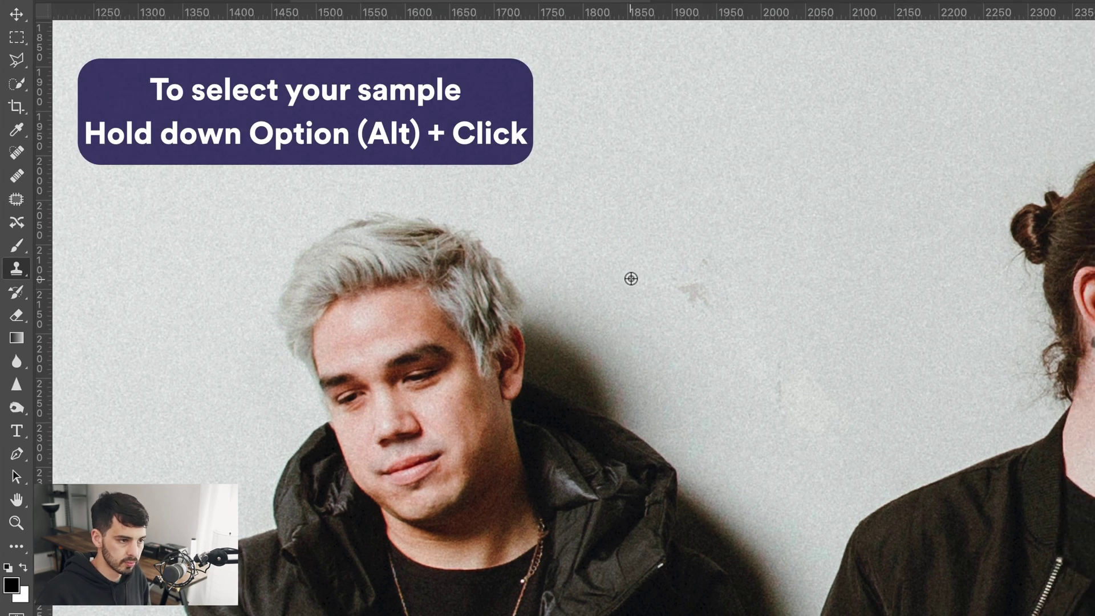
alt+click(630, 279)
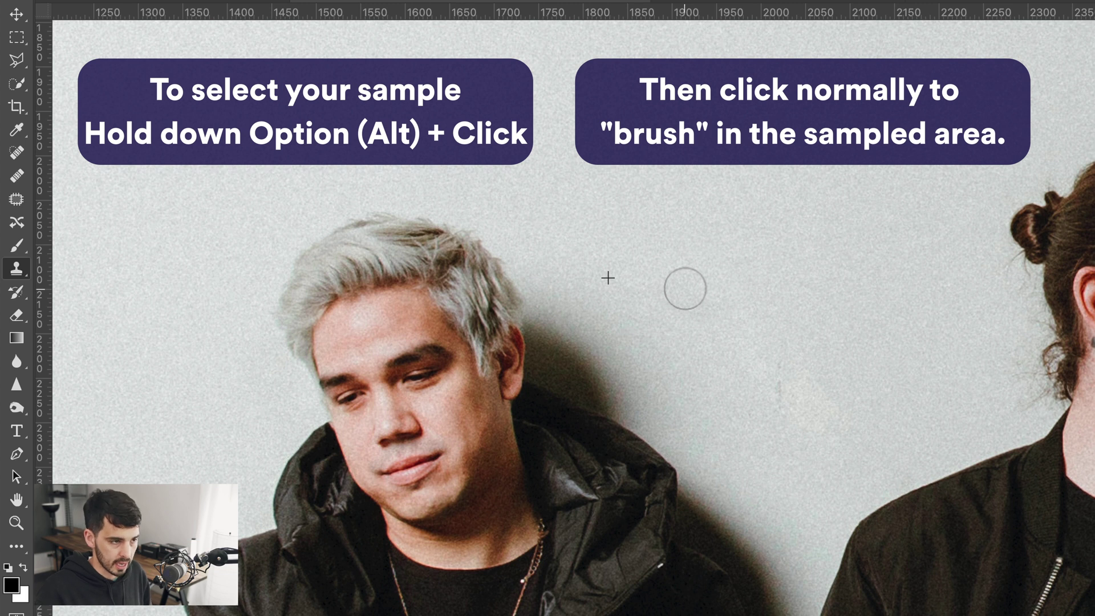
alt+click(719, 384)
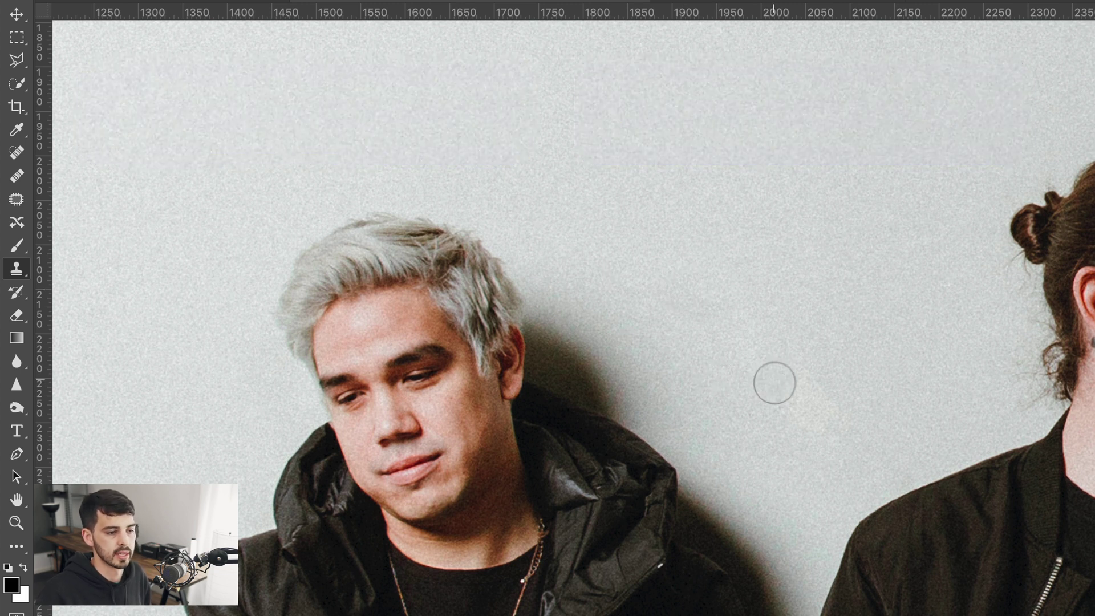
Clone clean concrete over the piece of debris on the floor between the first two men's shoes.
scroll(751, 253, down, 6)
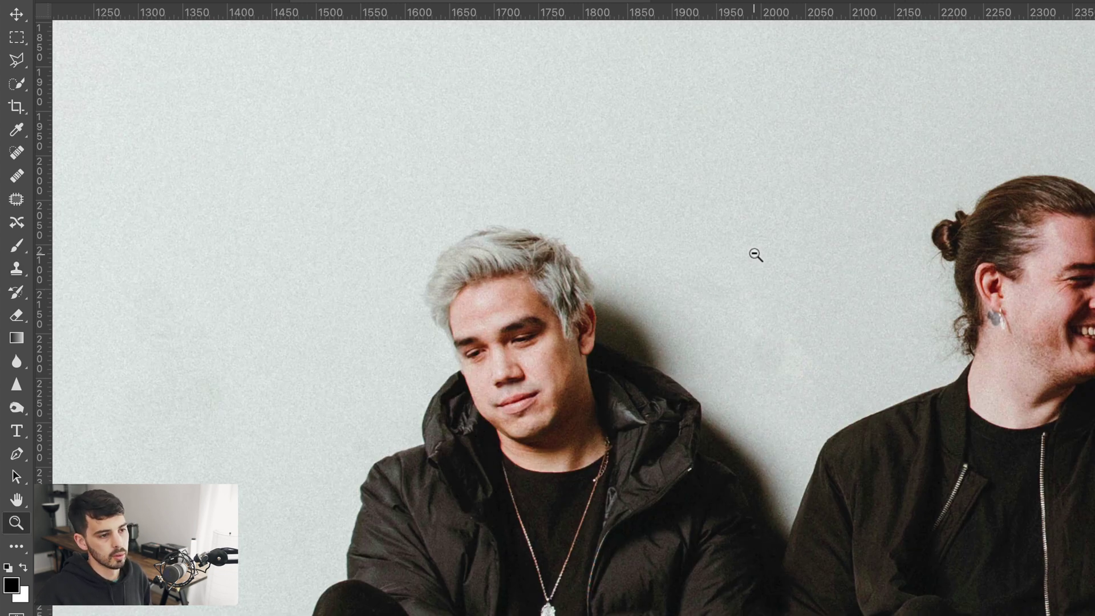
scroll(750, 255, right, 3)
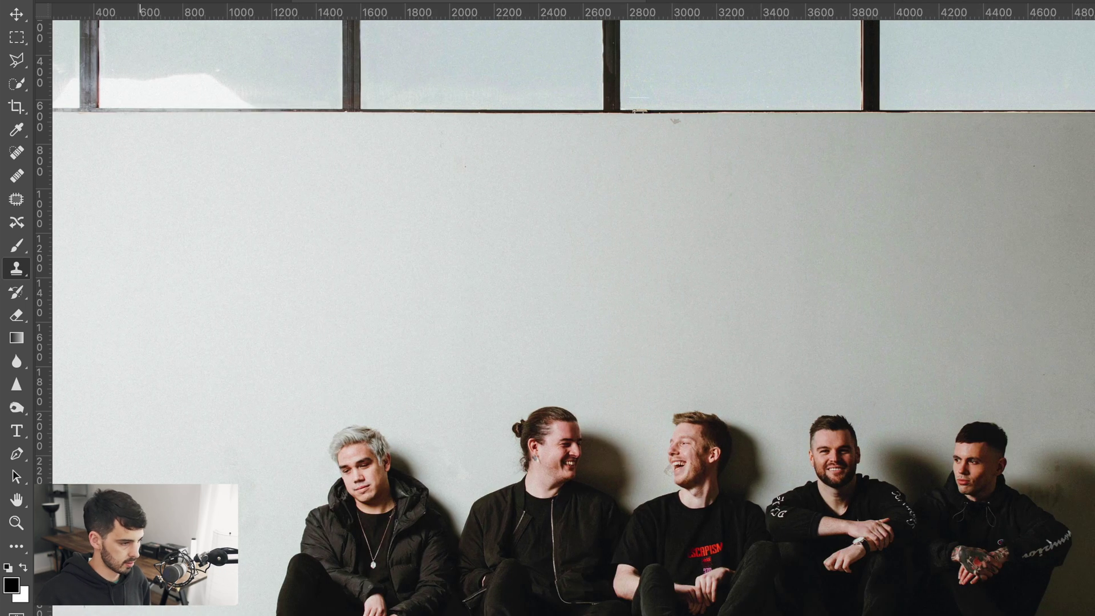
scroll(599, 487, up, 8)
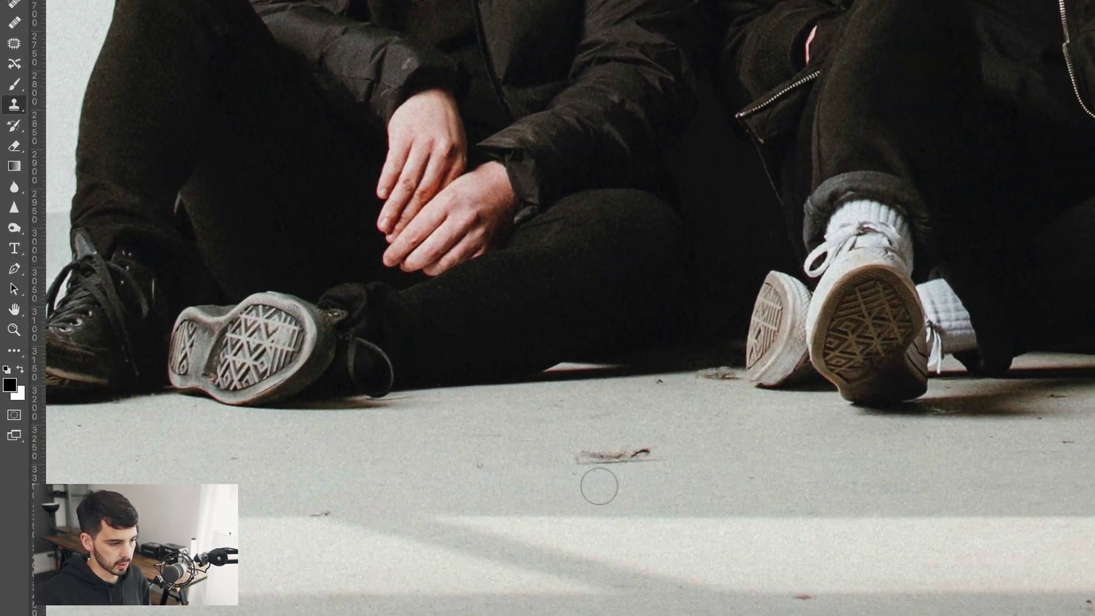
key(alt)
alt+click(575, 446)
drag(584, 445, 653, 443)
alt+click(540, 460)
drag(590, 424, 641, 423)
Clone sampled floor over the dark streak on the concrete near the photo's left edge.
scroll(531, 481, left, 10)
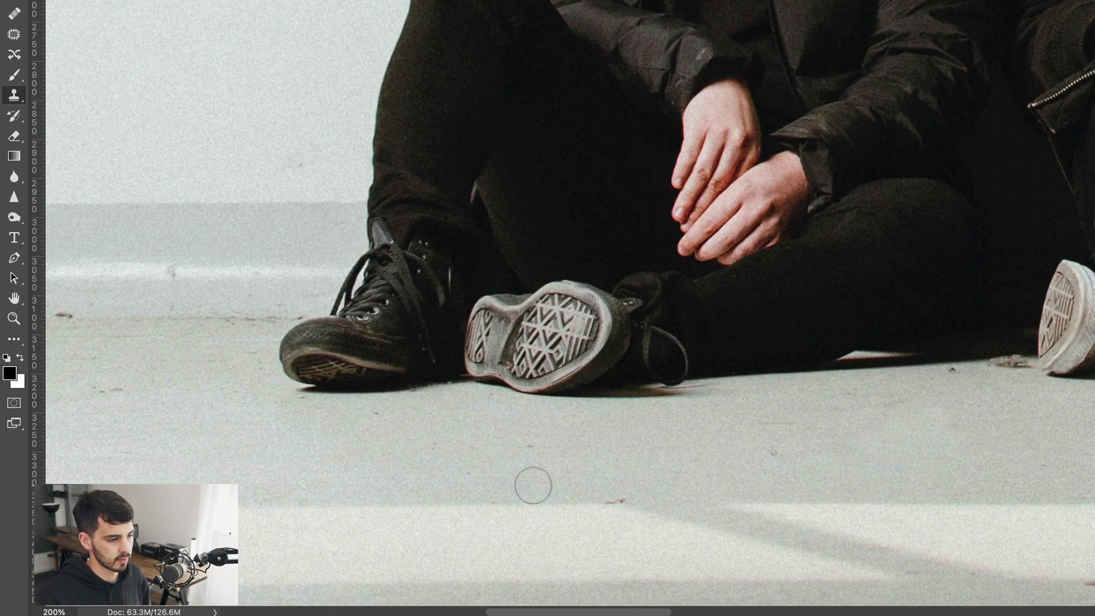
key(alt)
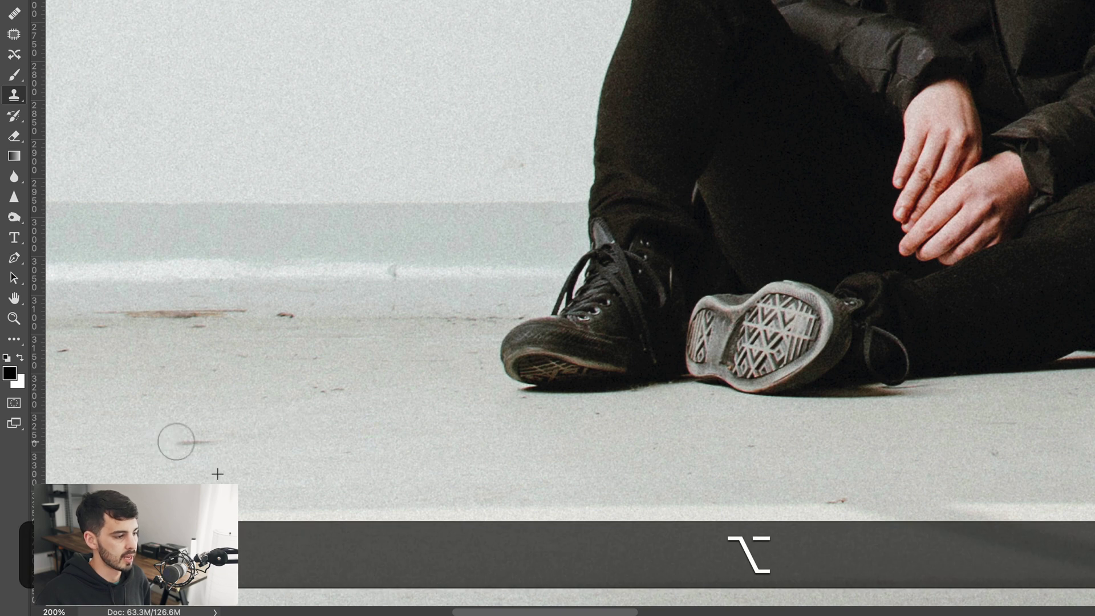
key(z)
alt+click(444, 369)
alt+click(444, 369)
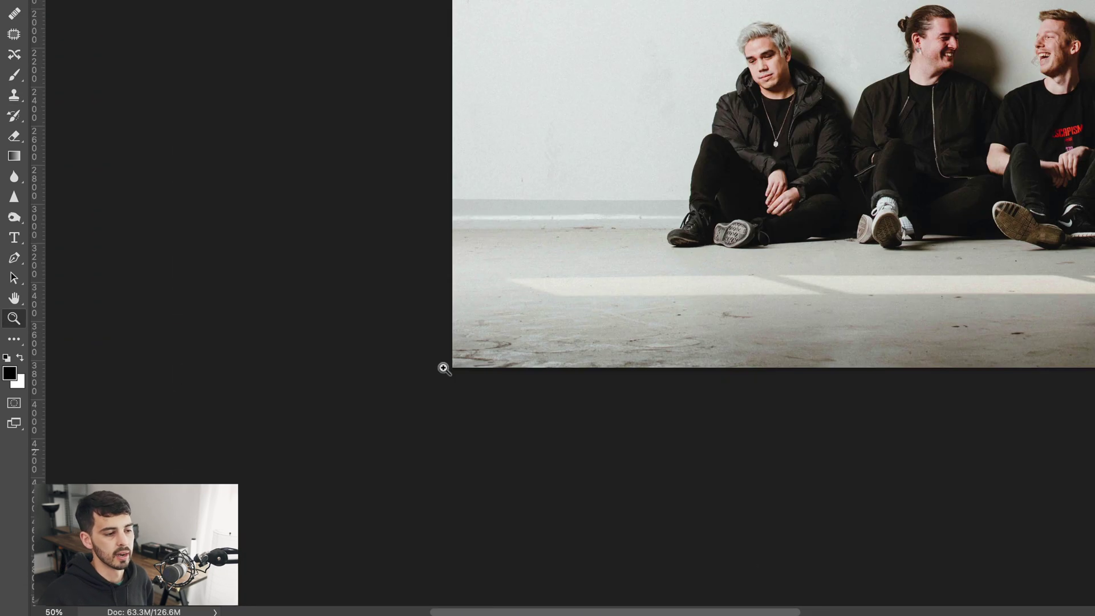
Select the full-width row of windows plus a strip of wall below it with the Rectangular Marquee tool.
key(s)
scroll(456, 365, up, 10)
scroll(463, 364, right, 5)
scroll(462, 364, down, 5)
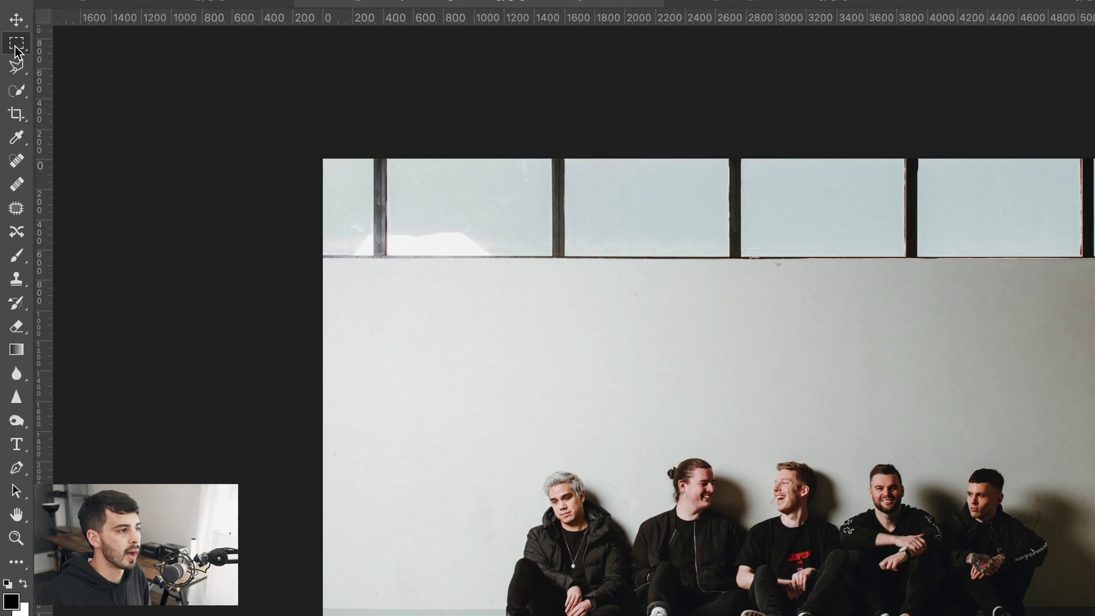
click(17, 50)
drag(335, 103, 1043, 166)
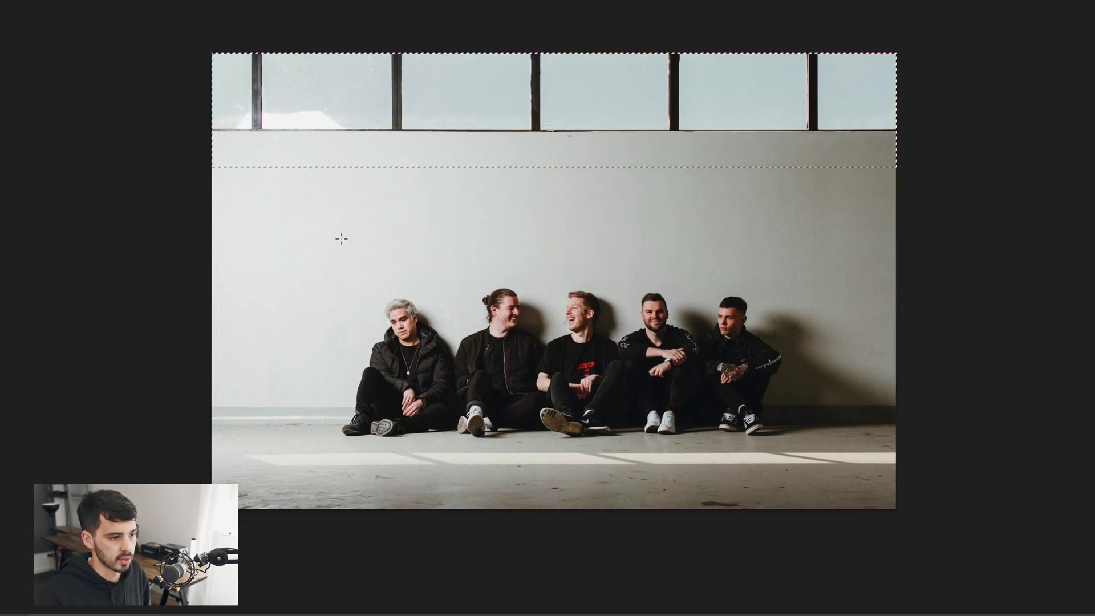
drag(313, 220, 702, 452)
drag(211, 53, 1003, 165)
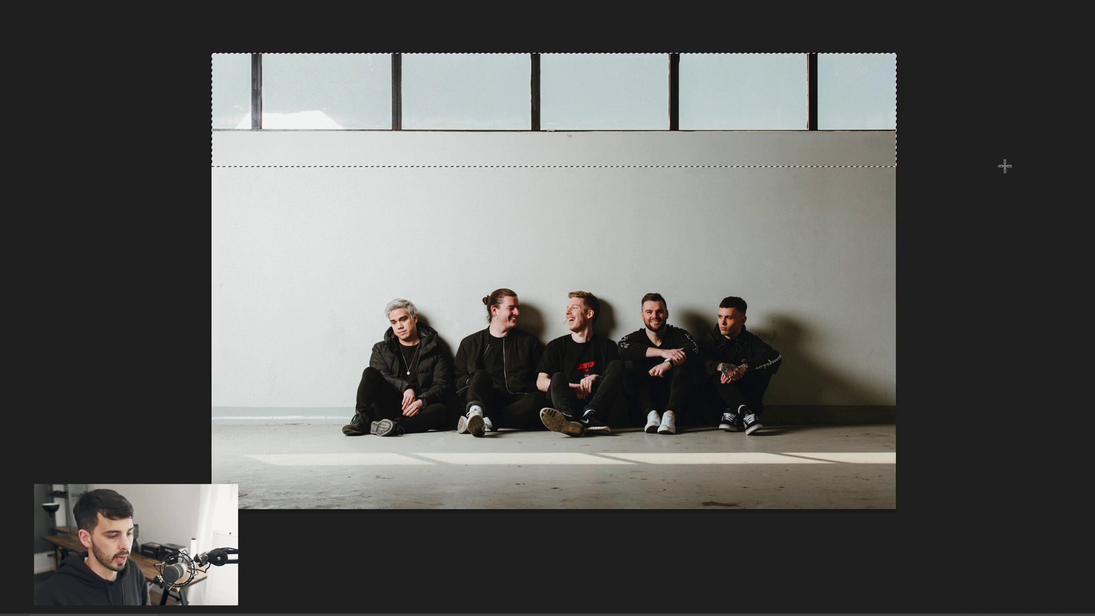
Fill the selected windows using Content-Aware with Color Adaptation, Normal mode and 100% opacity, and deselect.
key(shift+BackSpace)
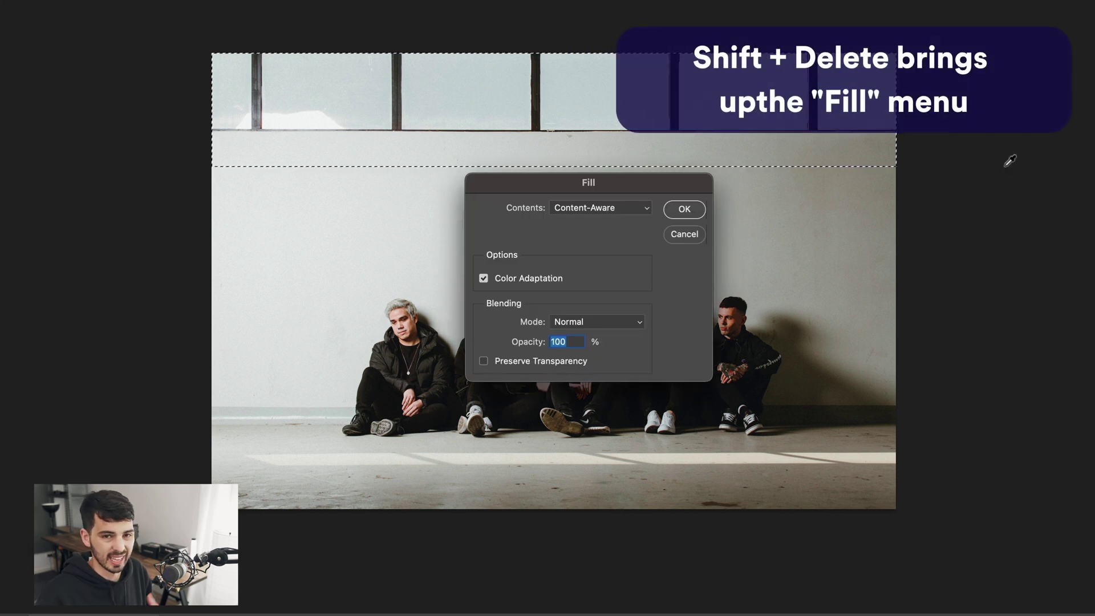
click(580, 209)
click(603, 208)
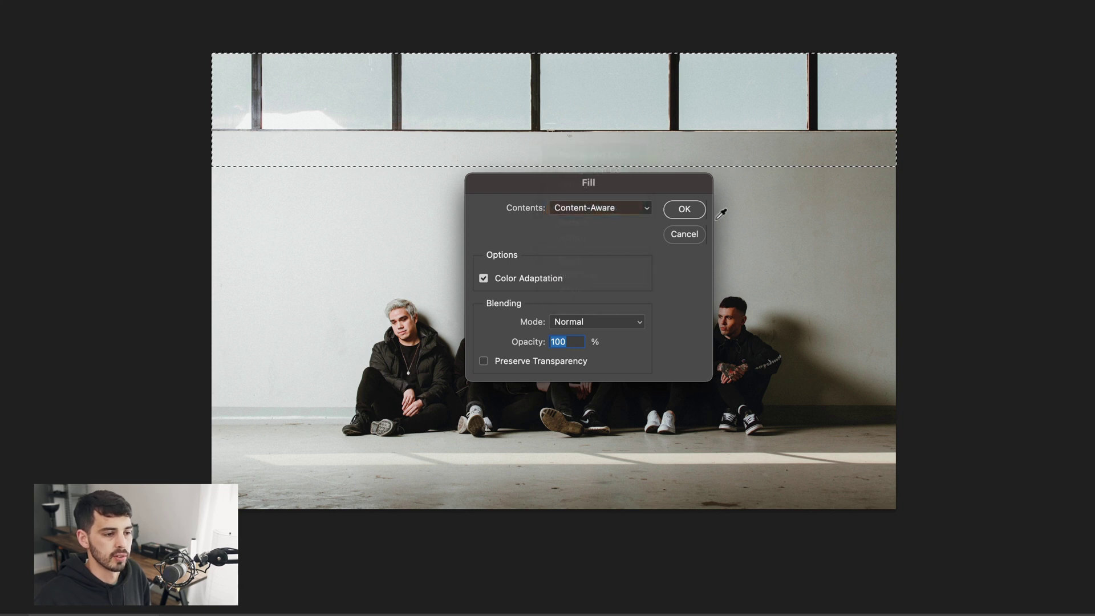
click(694, 210)
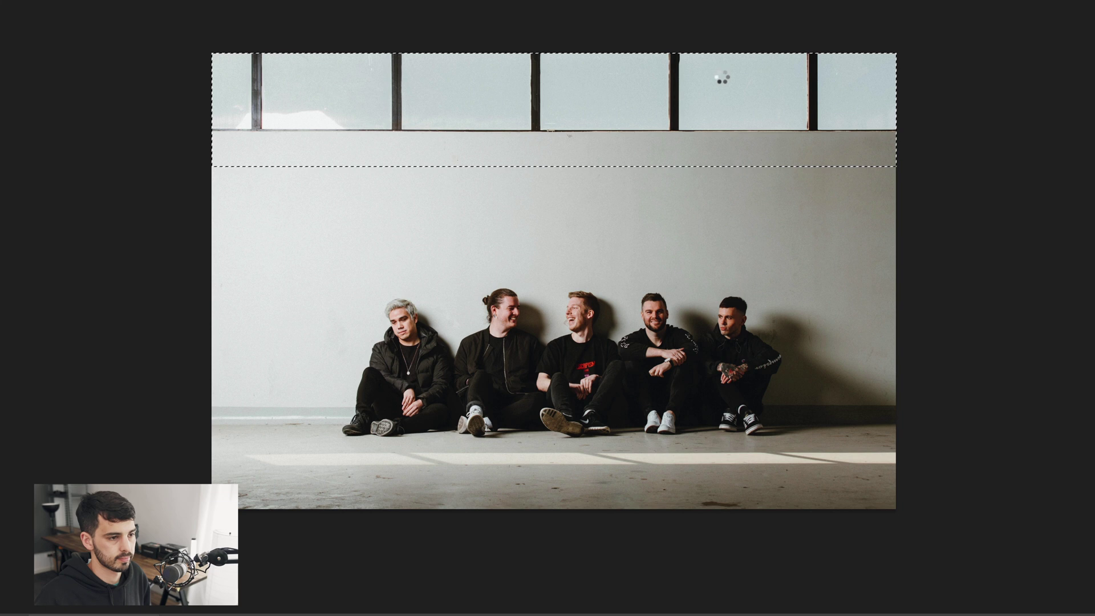
key(super+d)
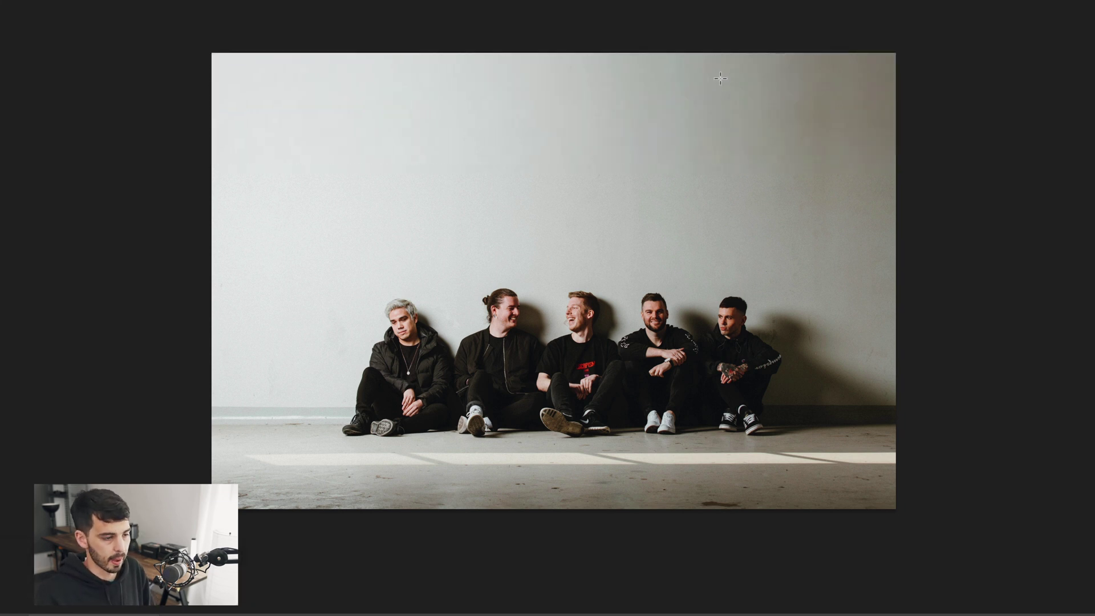
Extend the canvas well above the band with a Content-Aware crop, turning the photo into a slightly tall portrait format.
key(z)
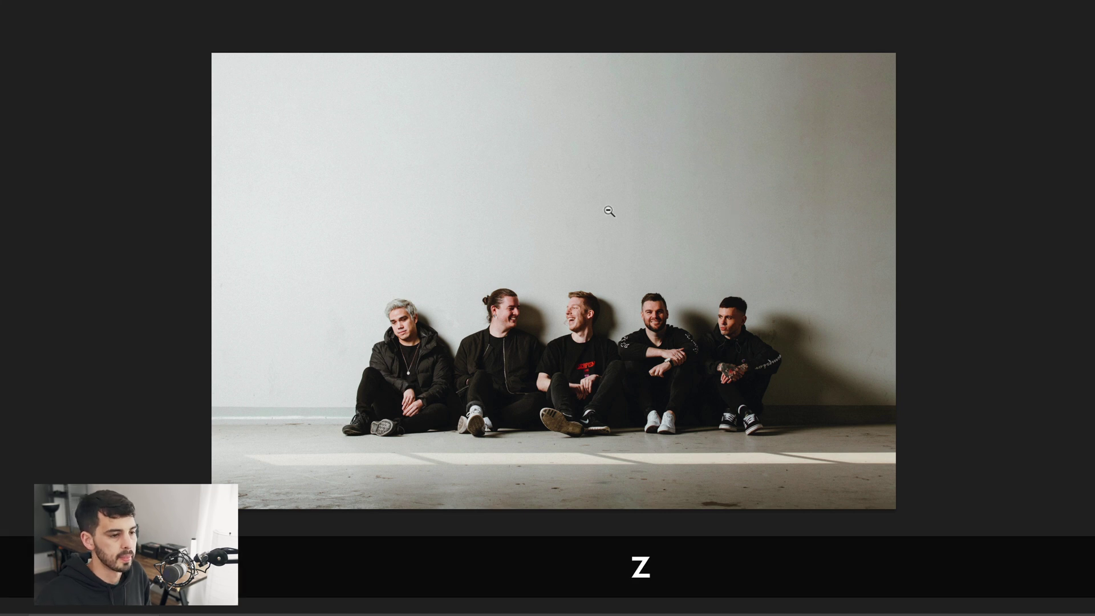
alt+click(609, 207)
key(z)
click(545, 213)
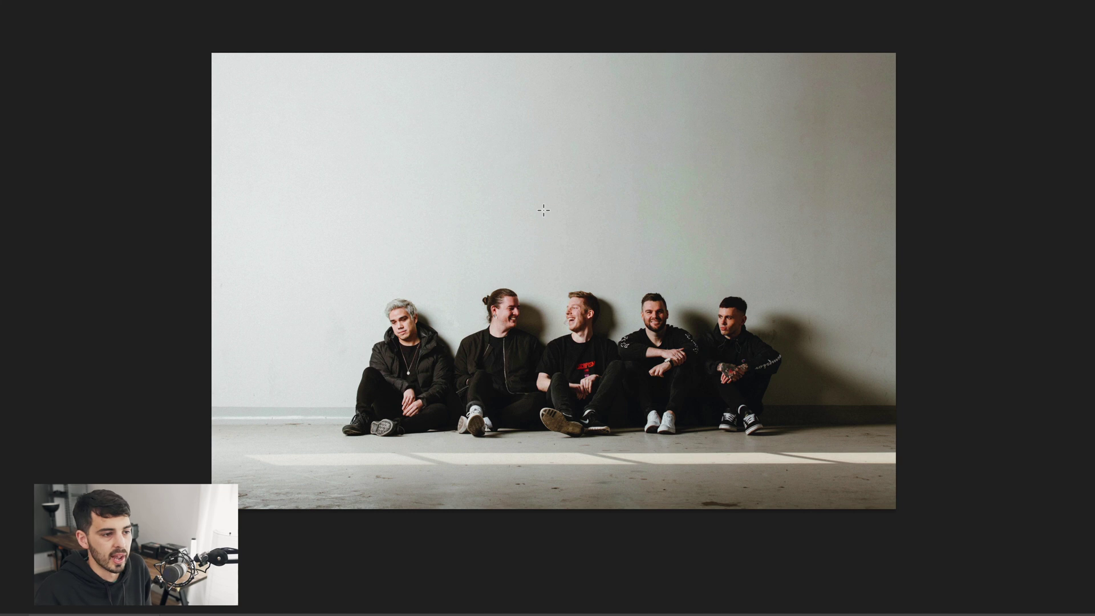
key(z)
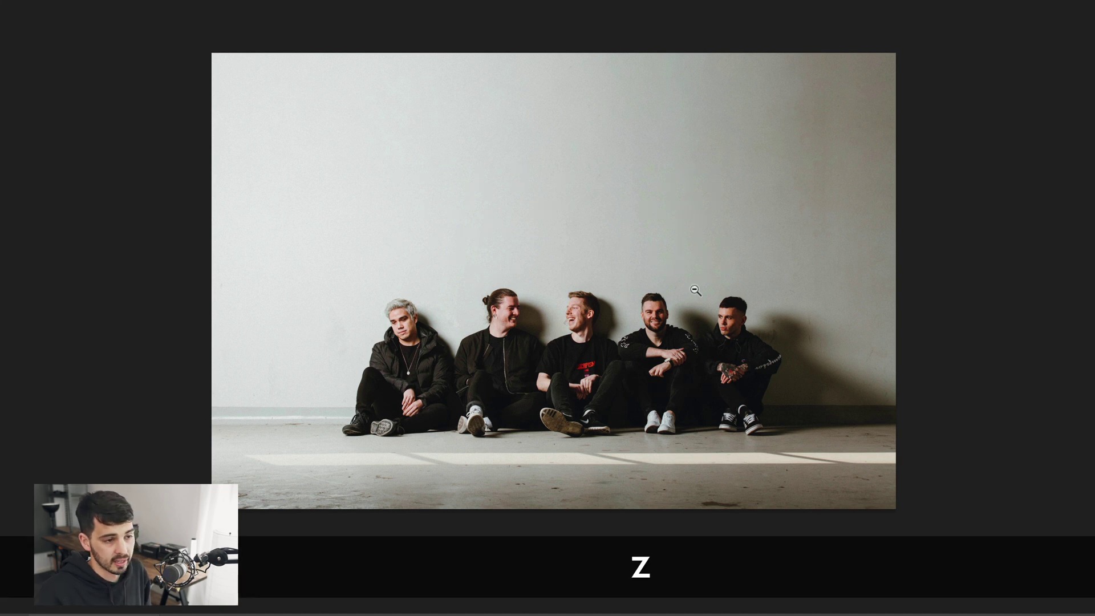
alt+click(701, 293)
key(f)
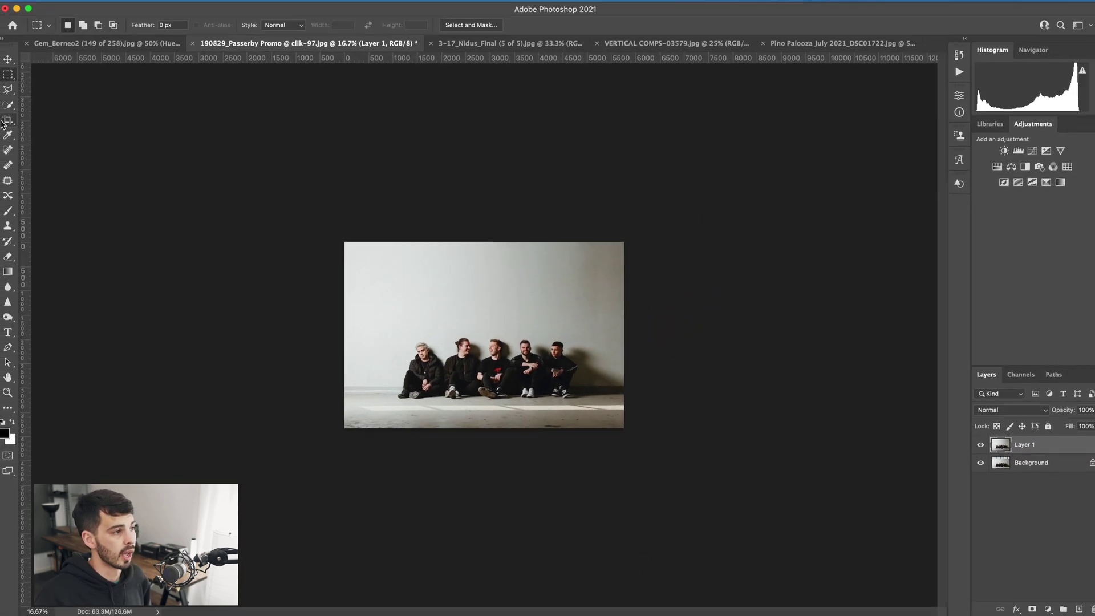
key(c)
drag(476, 228, 477, 180)
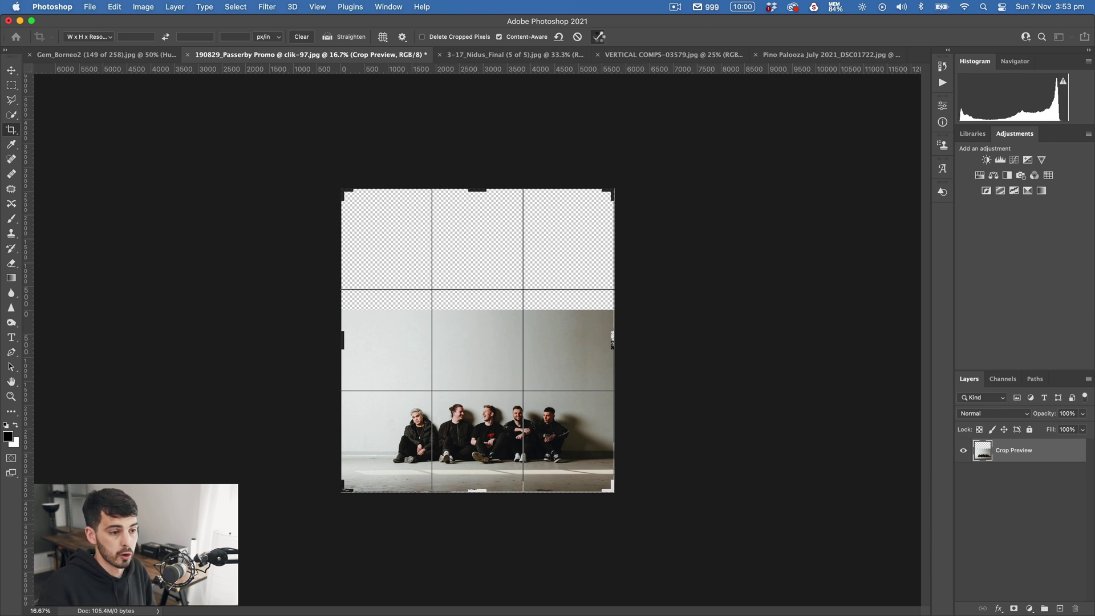
click(599, 37)
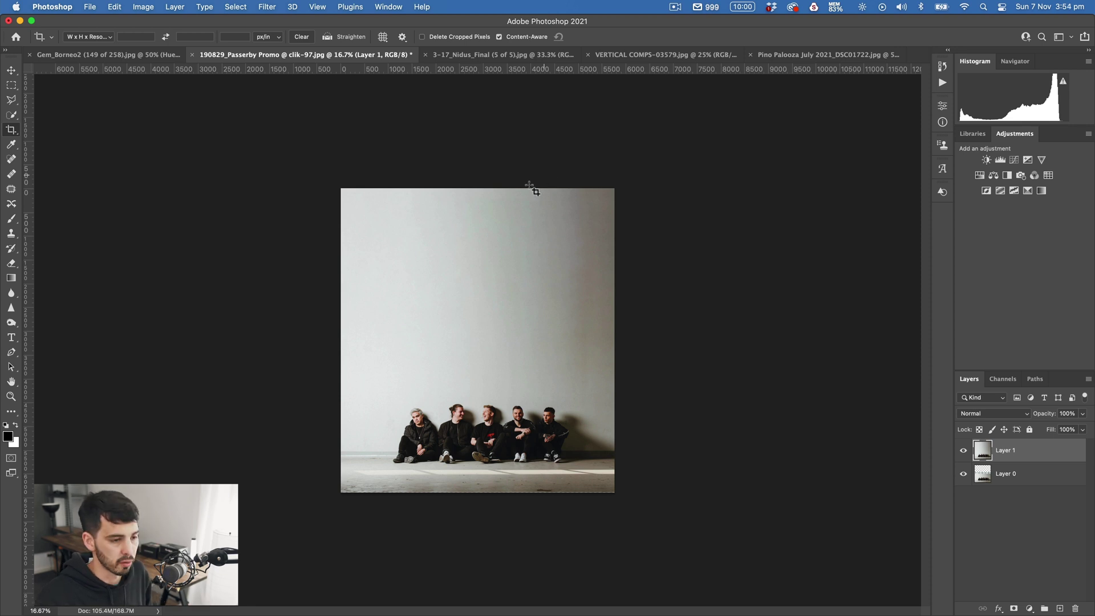
Switch to the 3-17_Nidus_Final (5 of 5).jpg photo and duplicate its Background layer.
key(z)
key(alt+z)
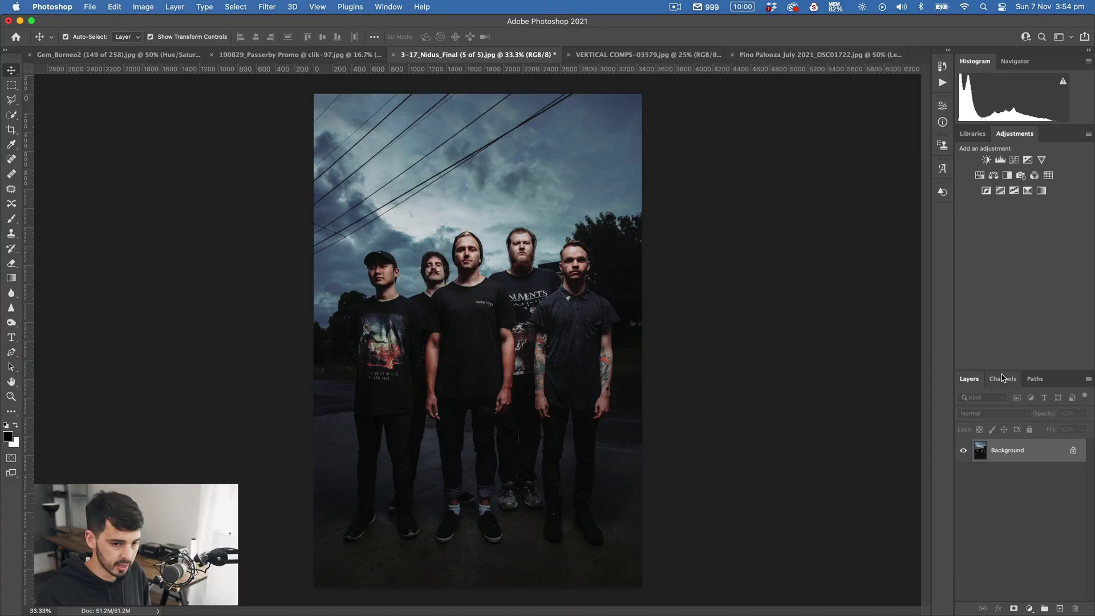
key(super+j)
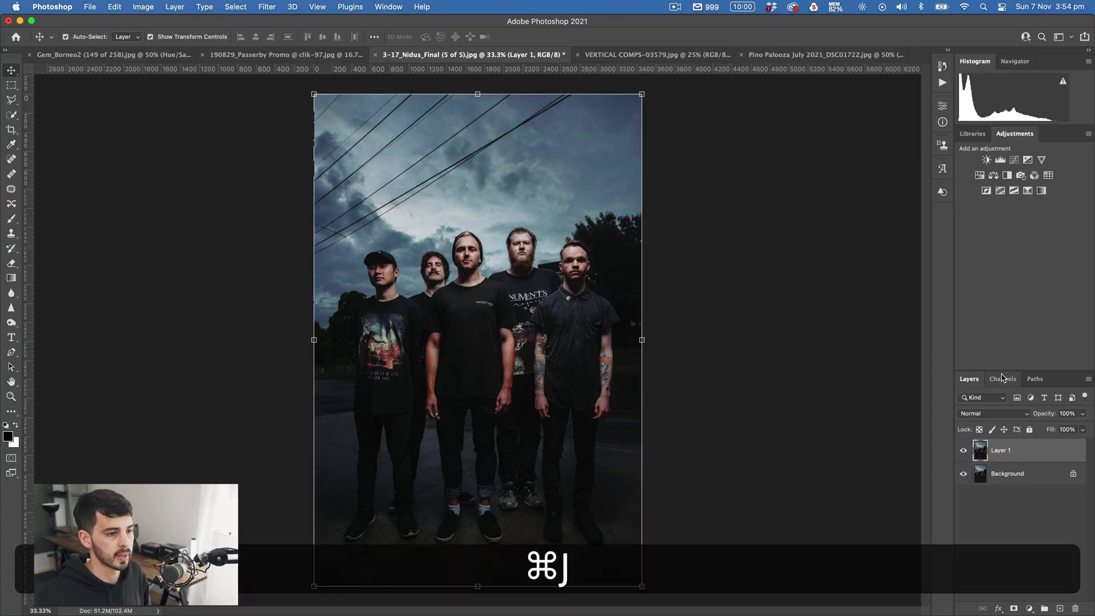
Paint out the upper part of the single power line in the middle of the sky with the Spot Healing Brush at size 80.
key(z)
click(432, 151)
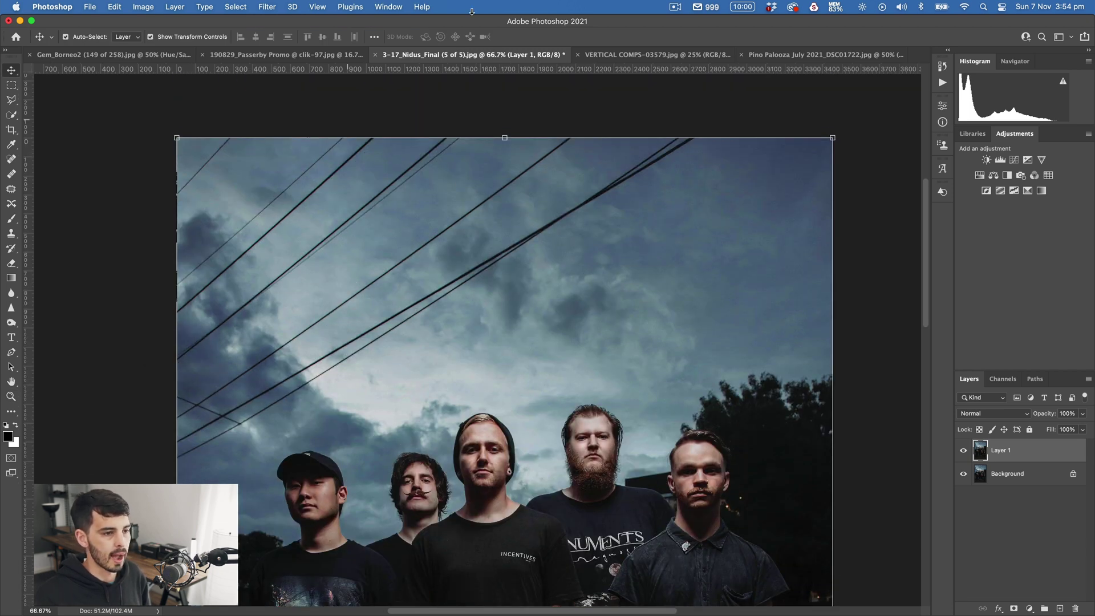
click(11, 159)
key(bracketright)
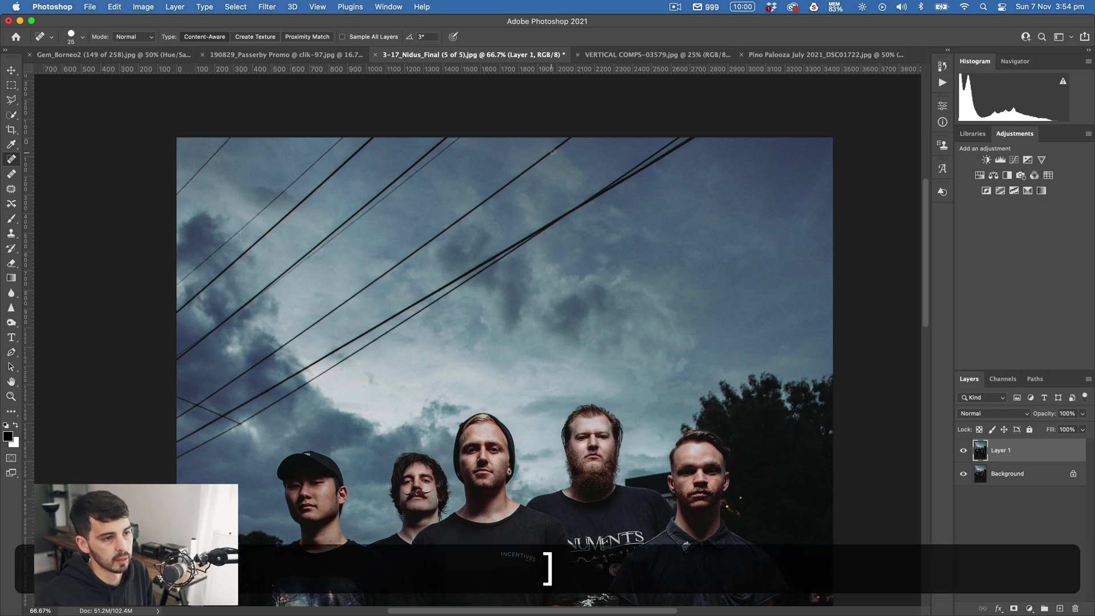
drag(564, 144, 329, 306)
drag(385, 278, 330, 307)
click(412, 256)
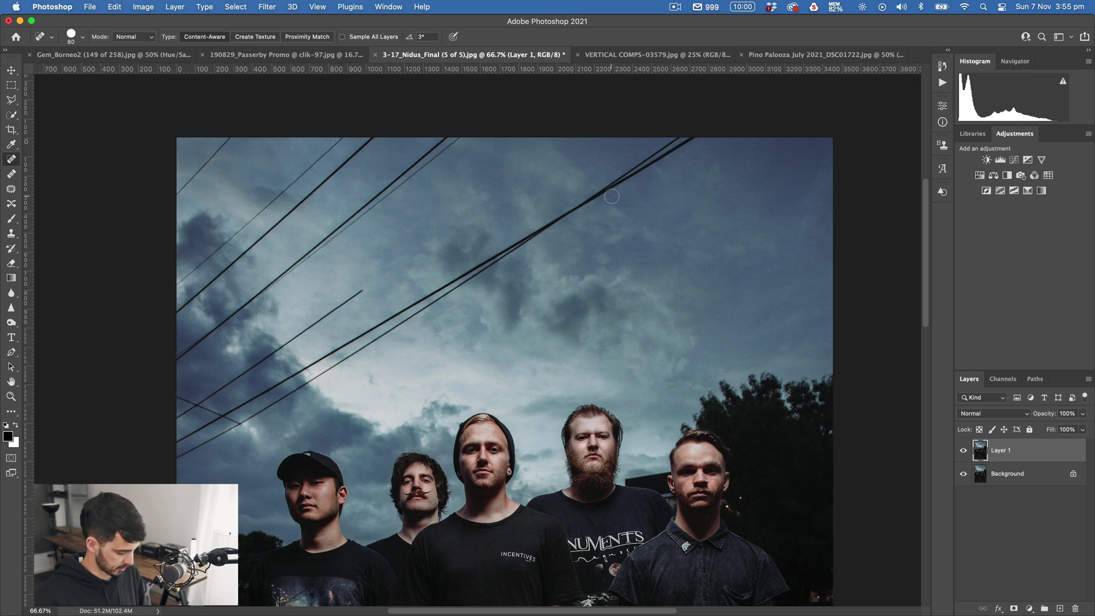
Try to cover the thick double power line with sampled sky using the Clone Stamp at brush size 90.
click(11, 236)
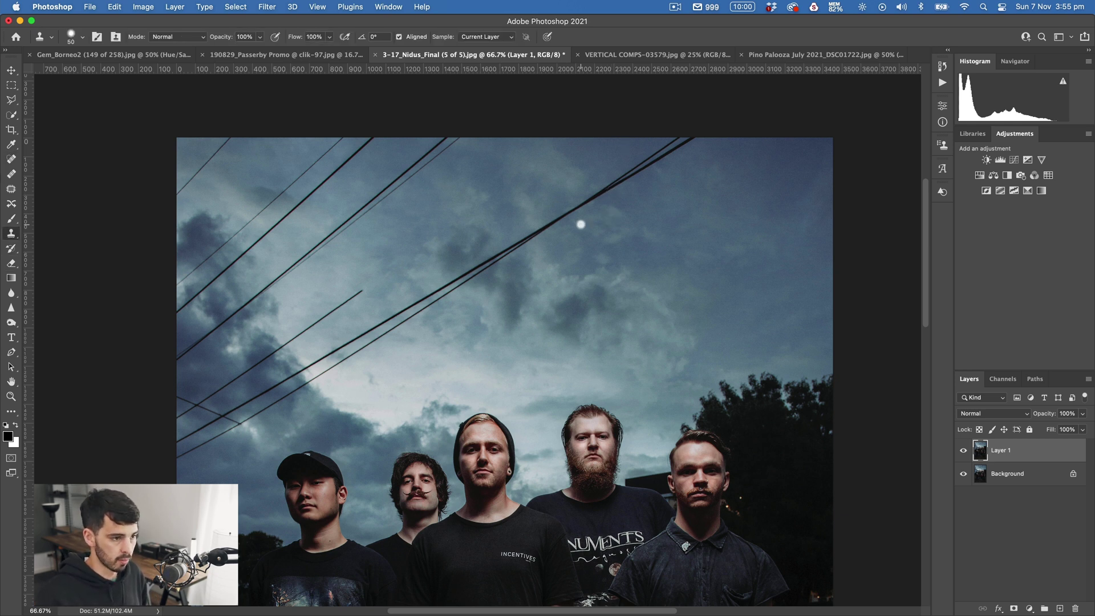
key(alt)
key(bracketright)
key(bracketright)
key(bracketright)
key(alt)
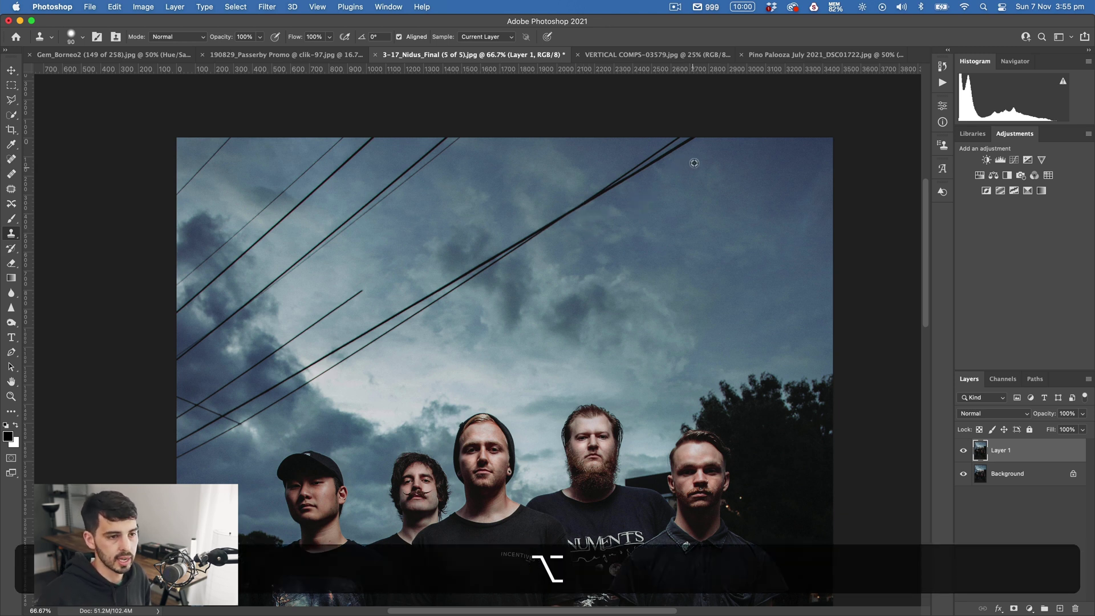
drag(689, 140, 599, 194)
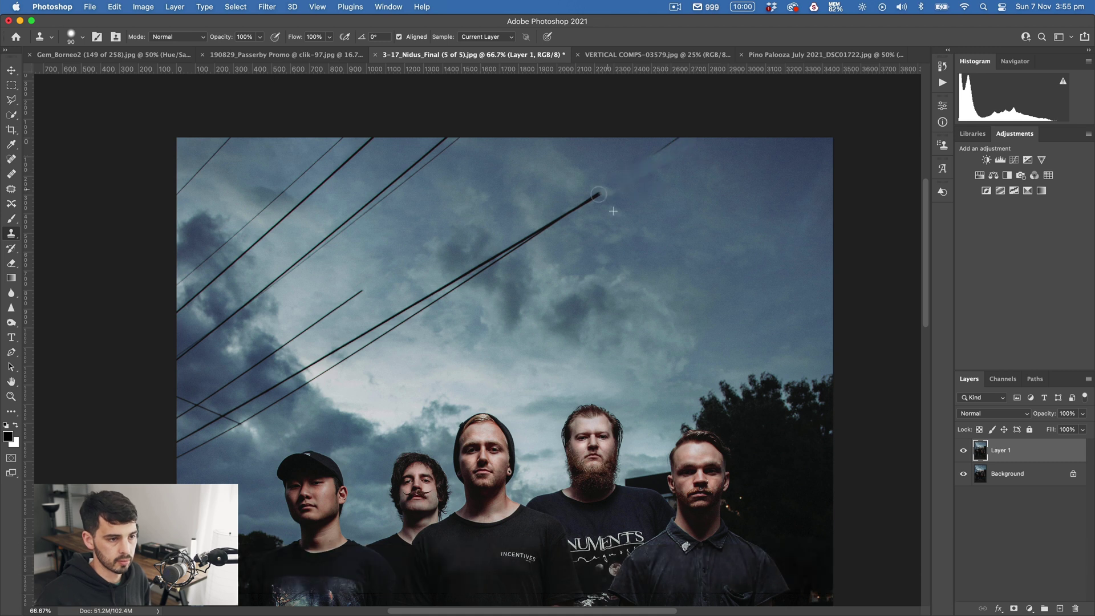
drag(497, 258, 441, 291)
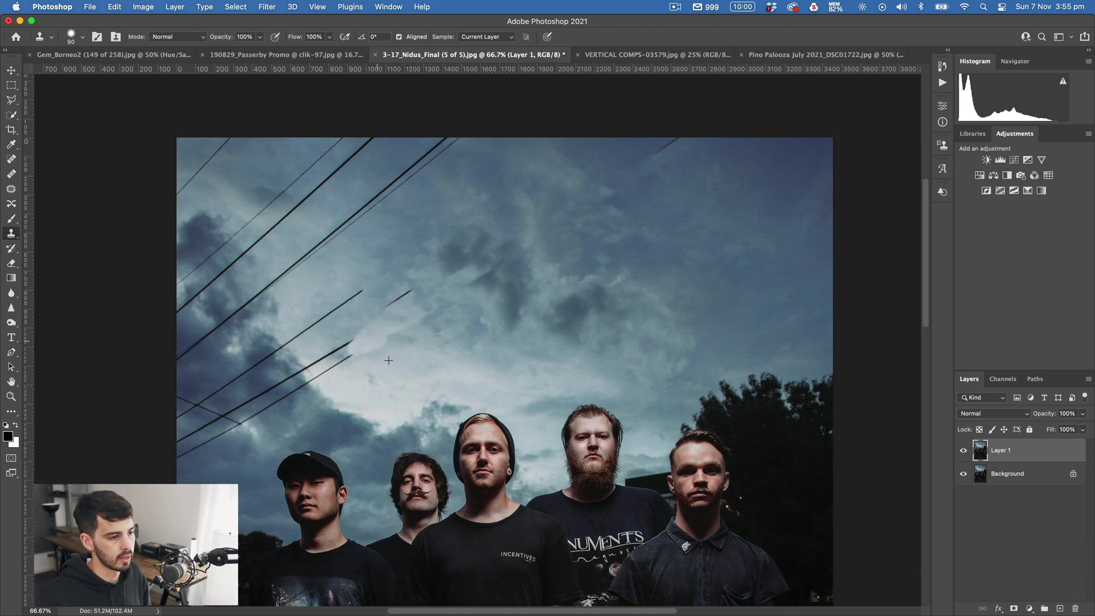
alt+click(415, 265)
mouse_move(409, 308)
mouse_down()
mouse_move(375, 318)
mouse_move(430, 319)
mouse_move(422, 325)
mouse_move(428, 310)
mouse_move(349, 352)
mouse_up()
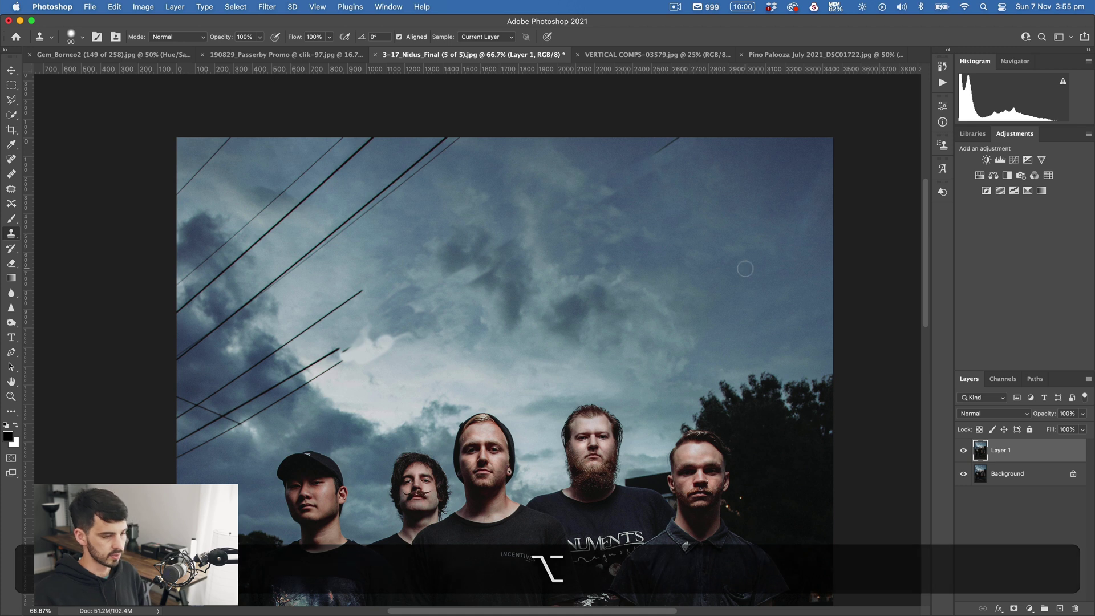
Undo the Clone Stamp strokes over the double power line.
key(super+z)
key(super+z)
key(super+z)
key(super+z)
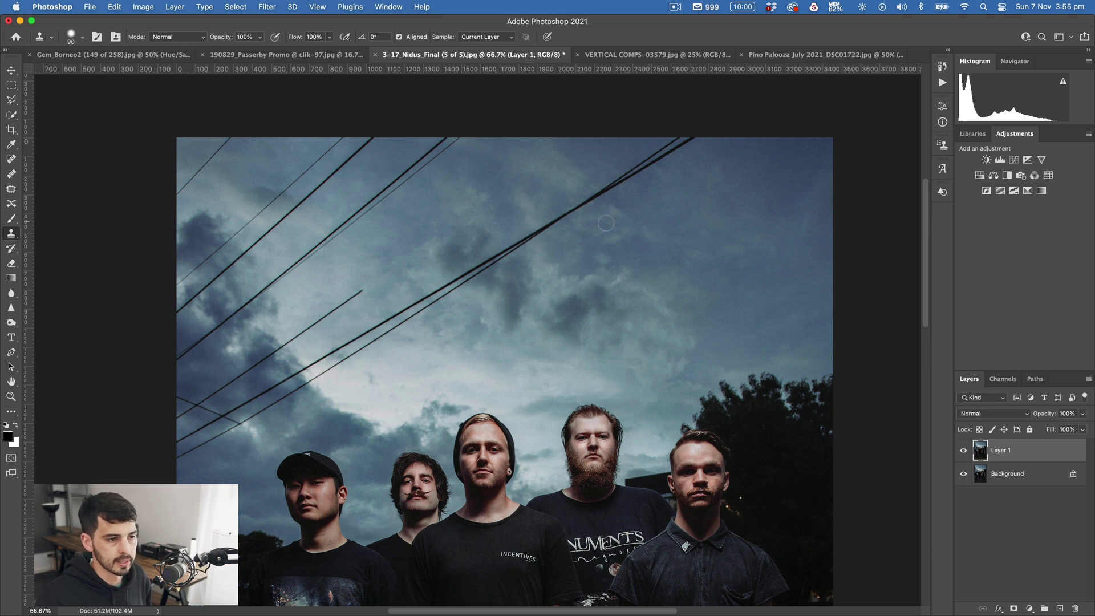
Break the thick double power line into separate segments by cloning nearby sky over short gaps at three points along it.
key(alt)
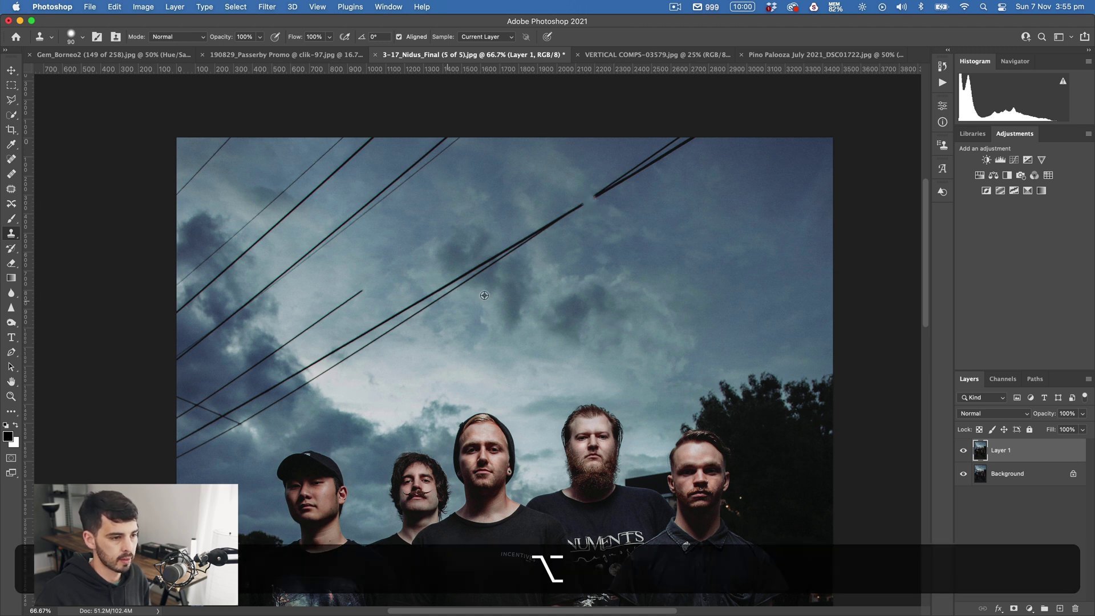
click(478, 268)
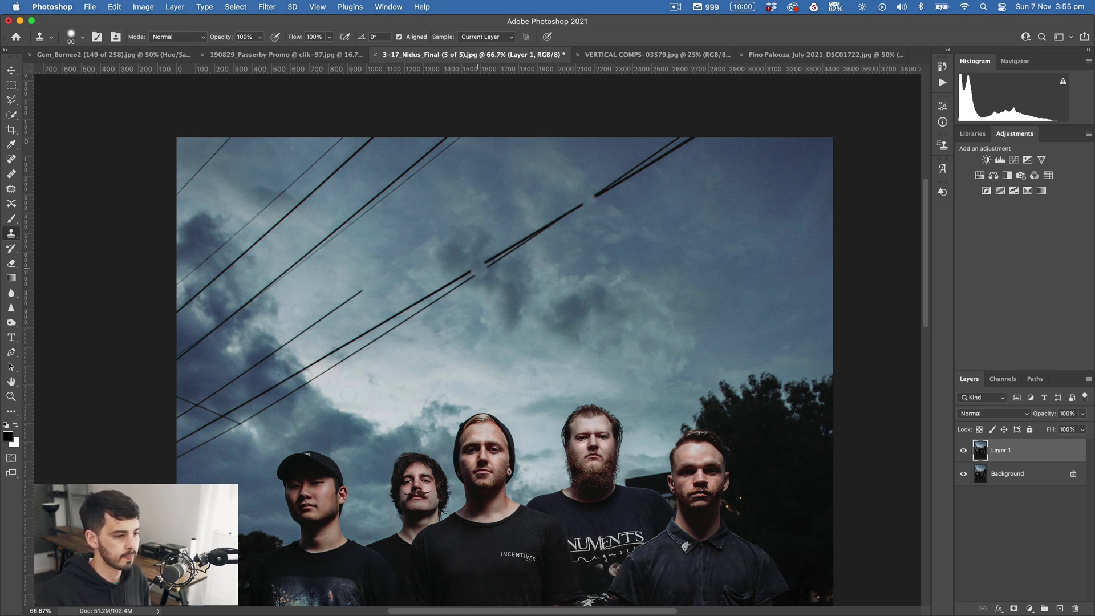
drag(360, 331, 369, 343)
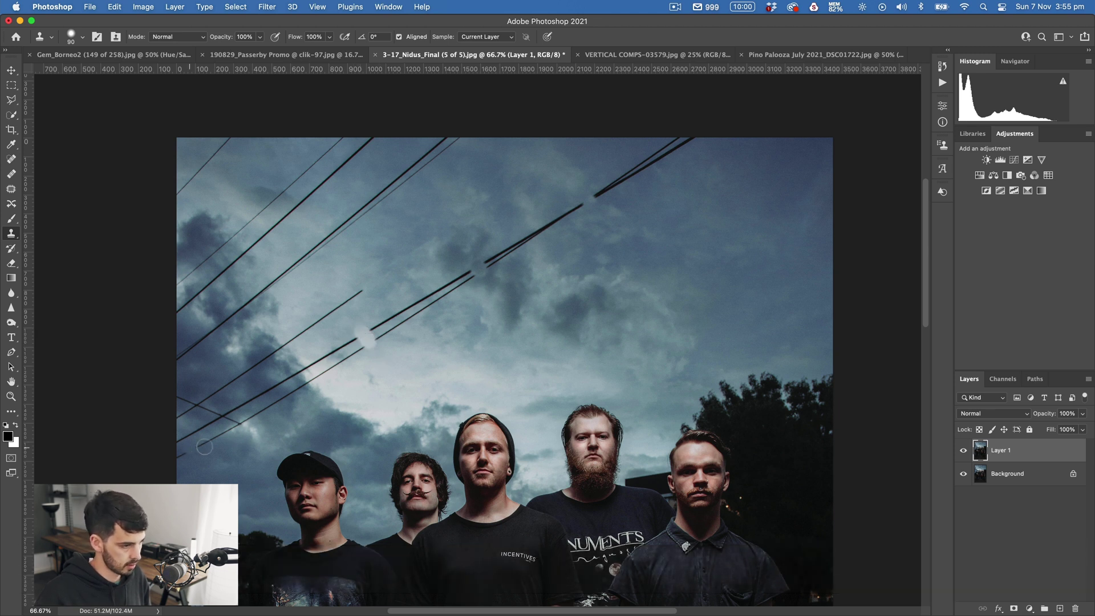
key(alt)
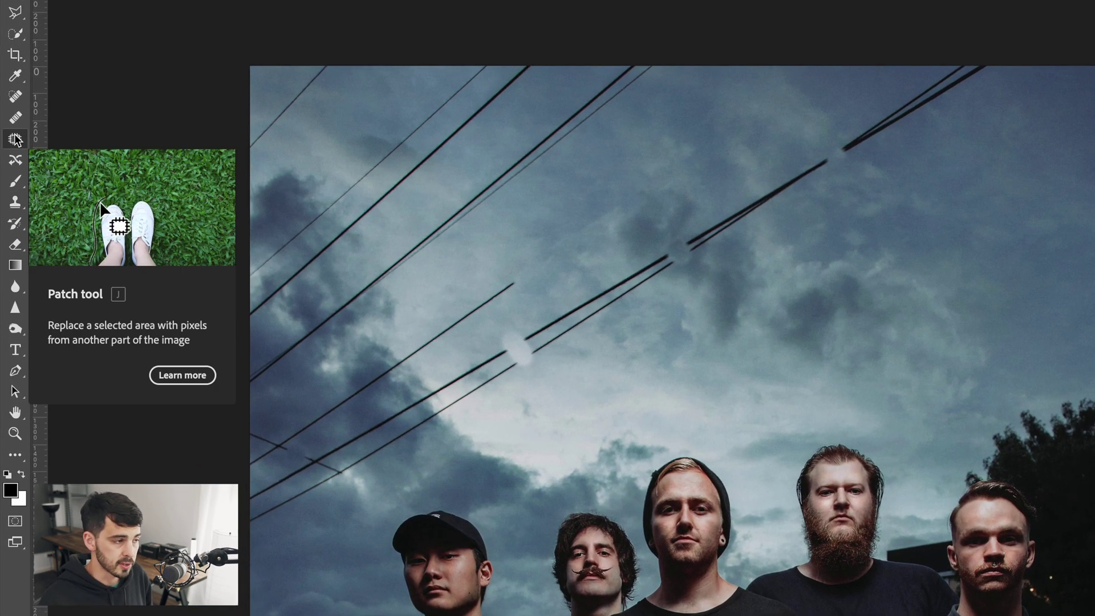
Replace the two uppermost segments of the double power line with clean sky using the Patch tool, deselecting after each.
click(15, 140)
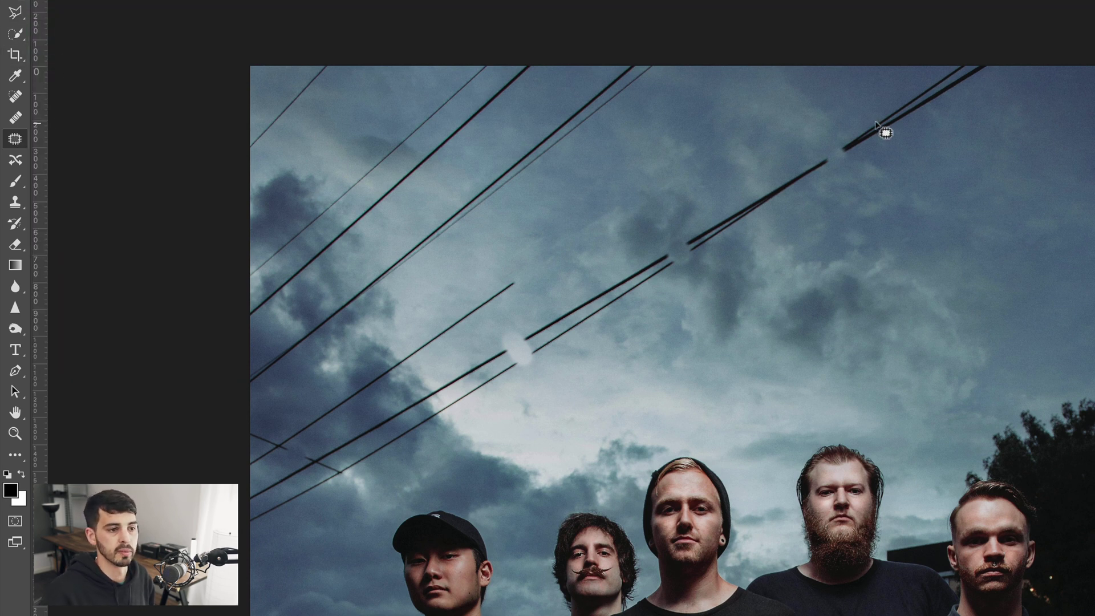
mouse_move(865, 105)
mouse_down()
mouse_move(825, 139)
mouse_move(840, 167)
mouse_move(873, 167)
mouse_move(968, 132)
mouse_move(1024, 69)
mouse_move(1007, 38)
mouse_move(915, 68)
mouse_move(873, 98)
mouse_move(969, 164)
mouse_move(1015, 214)
mouse_move(957, 245)
mouse_move(991, 224)
mouse_move(1015, 228)
mouse_up()
key(ctrl+d)
mouse_move(670, 218)
mouse_down()
mouse_move(684, 264)
mouse_move(702, 271)
mouse_move(791, 230)
mouse_move(850, 187)
mouse_move(864, 129)
mouse_move(753, 158)
mouse_move(667, 222)
mouse_up()
drag(747, 234, 918, 280)
key(ctrl+d)
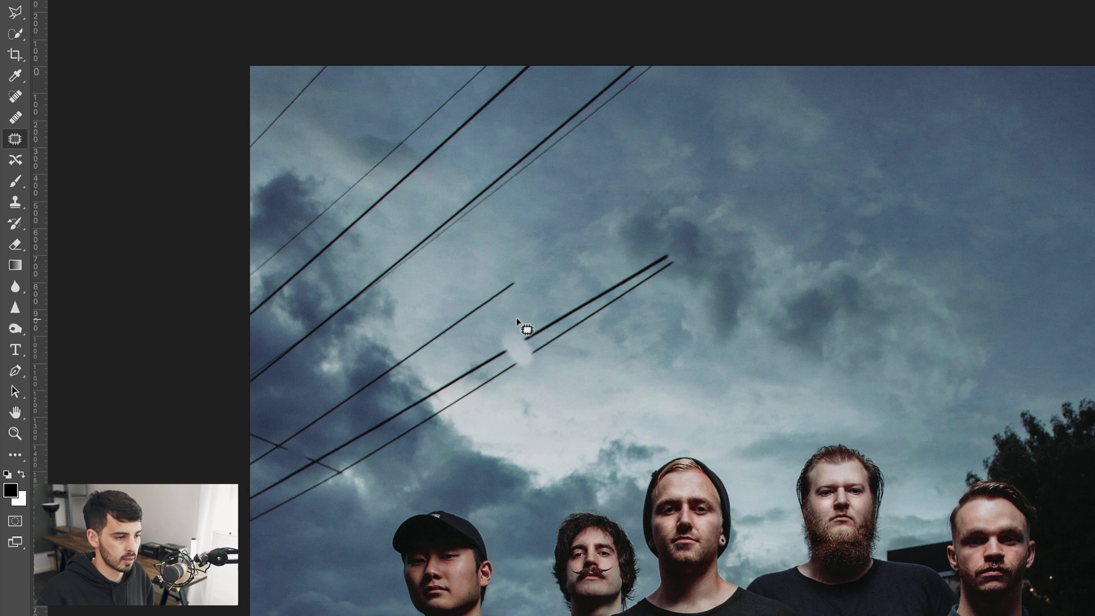
Patch the double-line segment above the moustached man with clean sky from beside it, and deselect.
mouse_move(617, 337)
mouse_down()
mouse_move(689, 252)
mouse_move(626, 248)
mouse_move(516, 329)
mouse_up()
drag(658, 329, 708, 357)
key(ctrl+d)
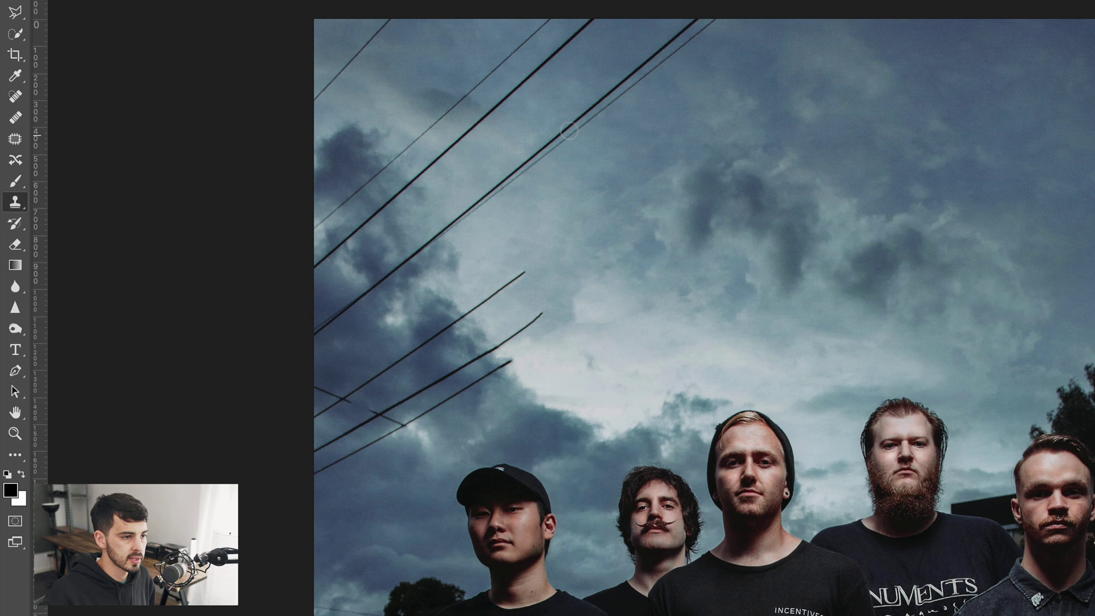
Clone gaps into the remaining power lines on the photo's left side and patch their isolated segments with clean sky.
click(568, 130)
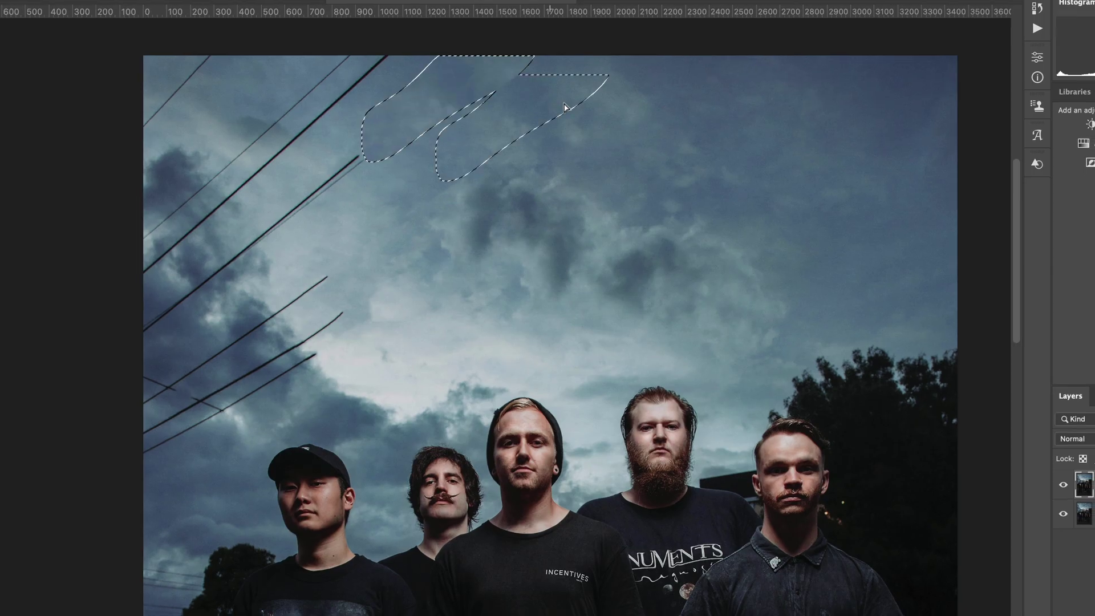
key(alt)
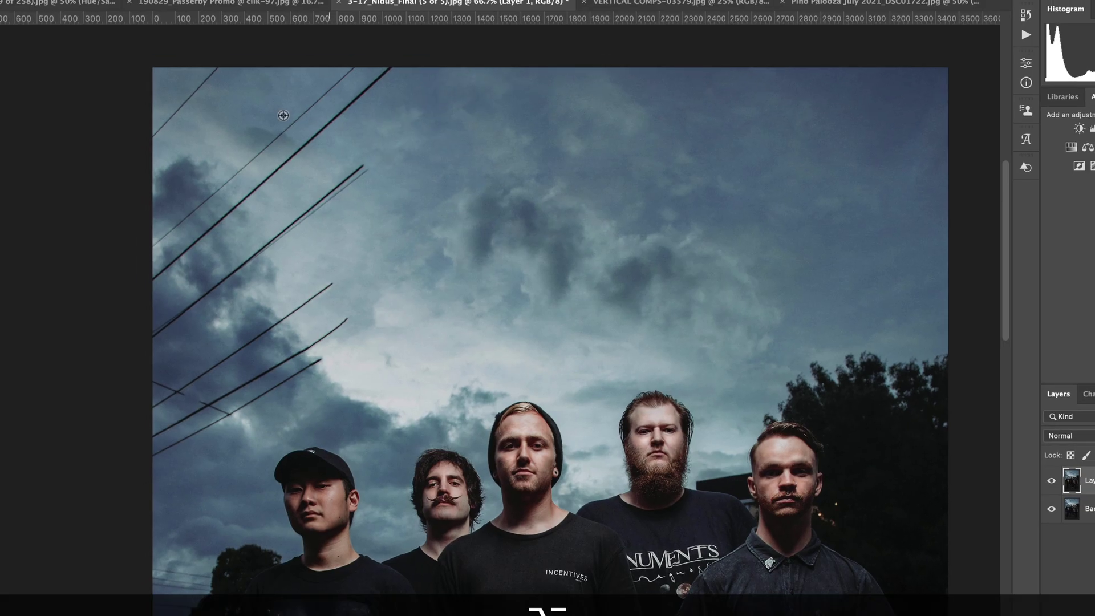
key(j)
drag(285, 134, 379, 69)
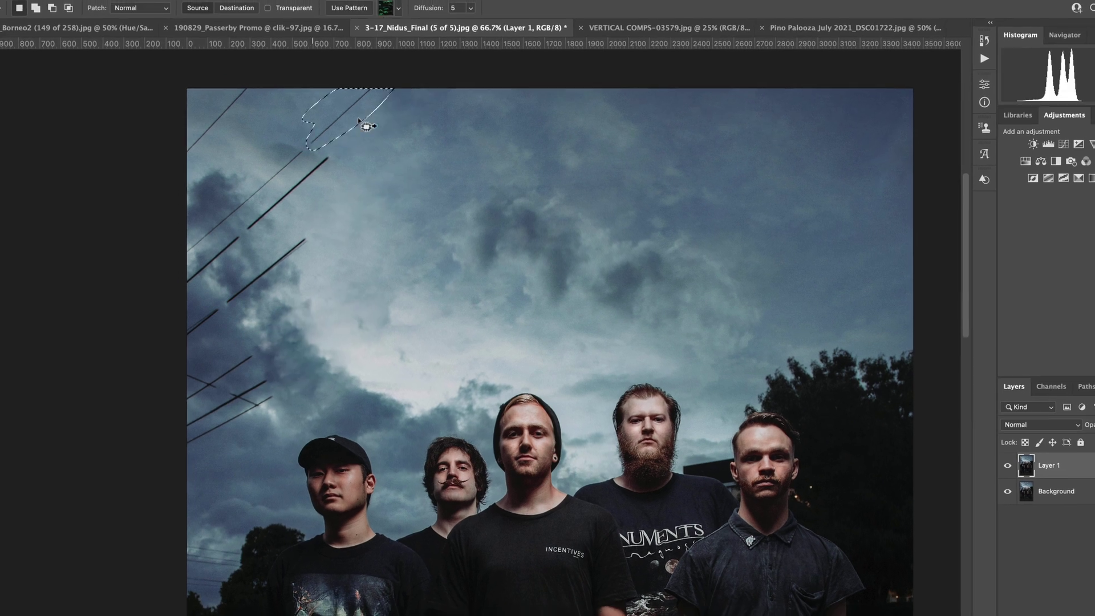
drag(366, 126, 318, 166)
drag(229, 374, 252, 323)
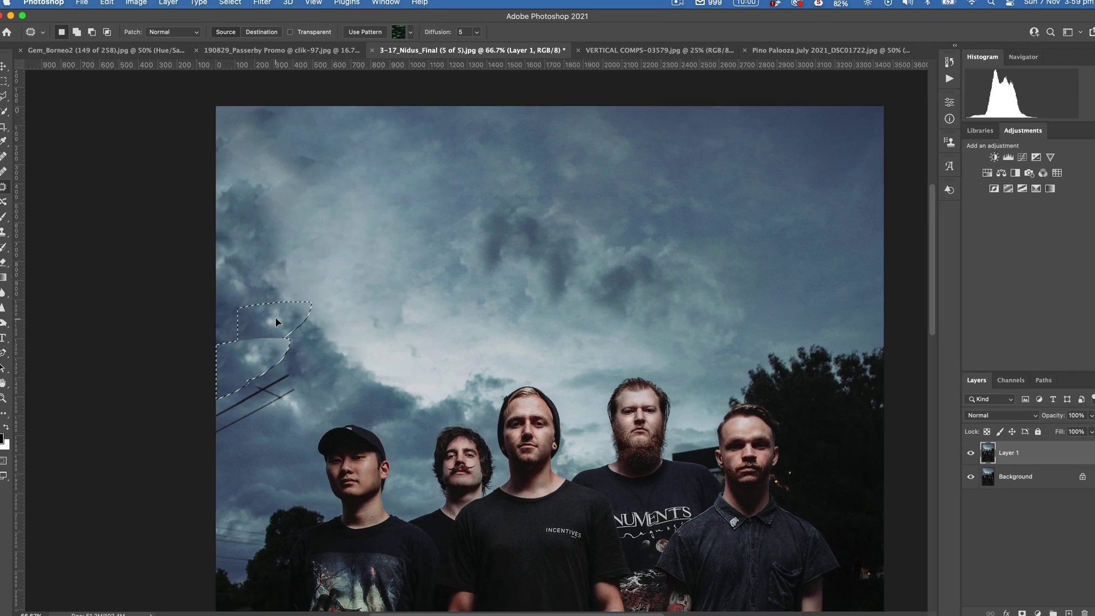